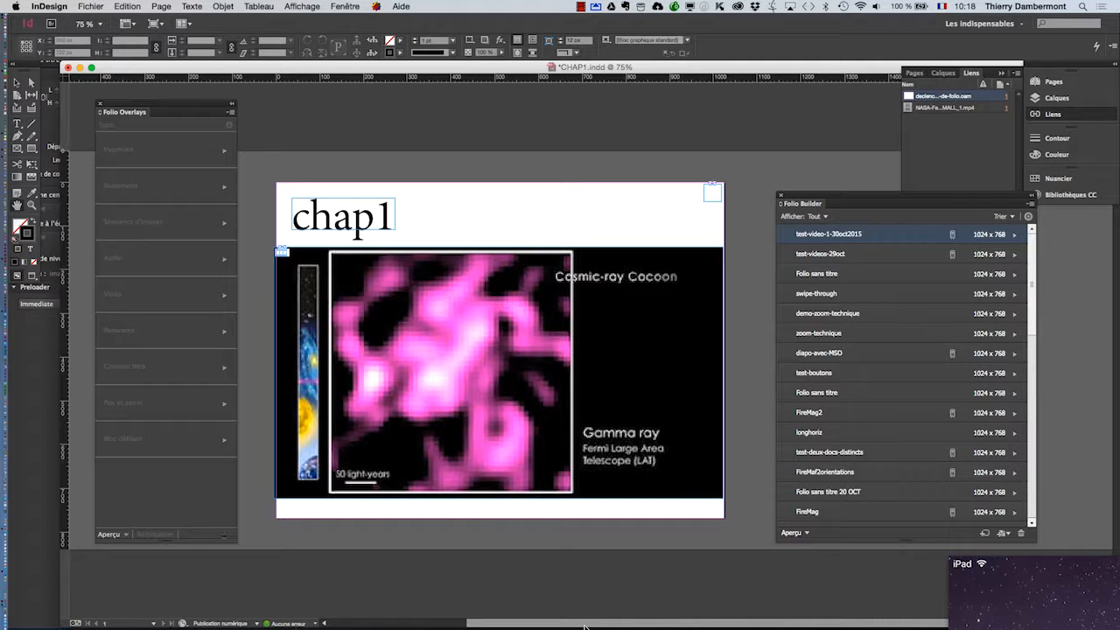
Switch to Firefox and examine the iOS video formats in the Stack Overflow answer, highlighting the 1.5 Mbps limit for H.264.
key(super+Tab)
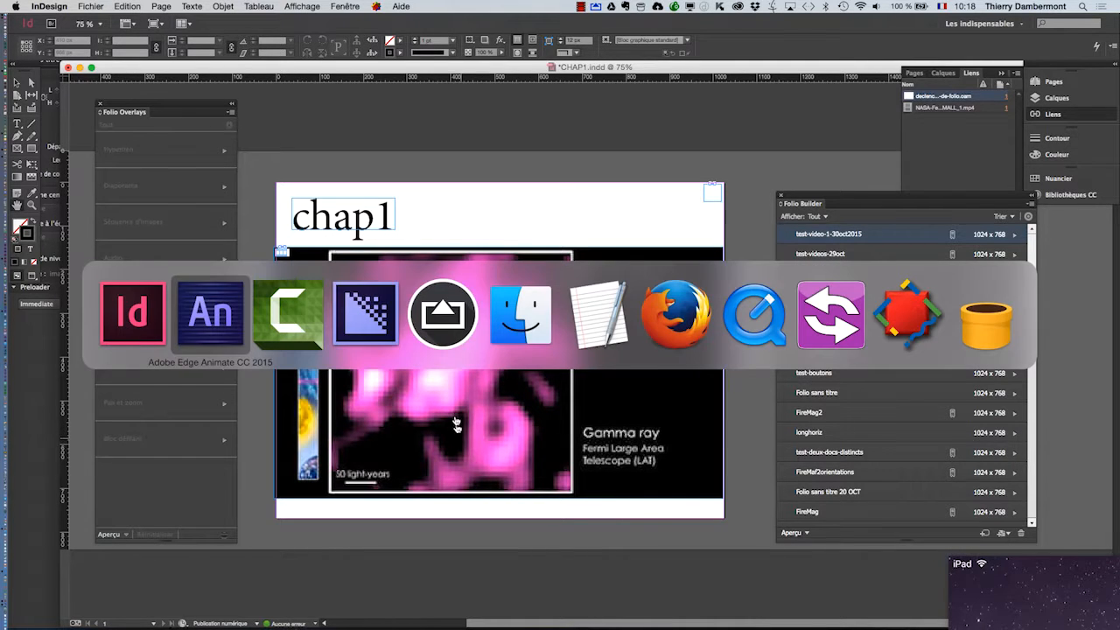
key(super+Tab)
key(super+Tab)
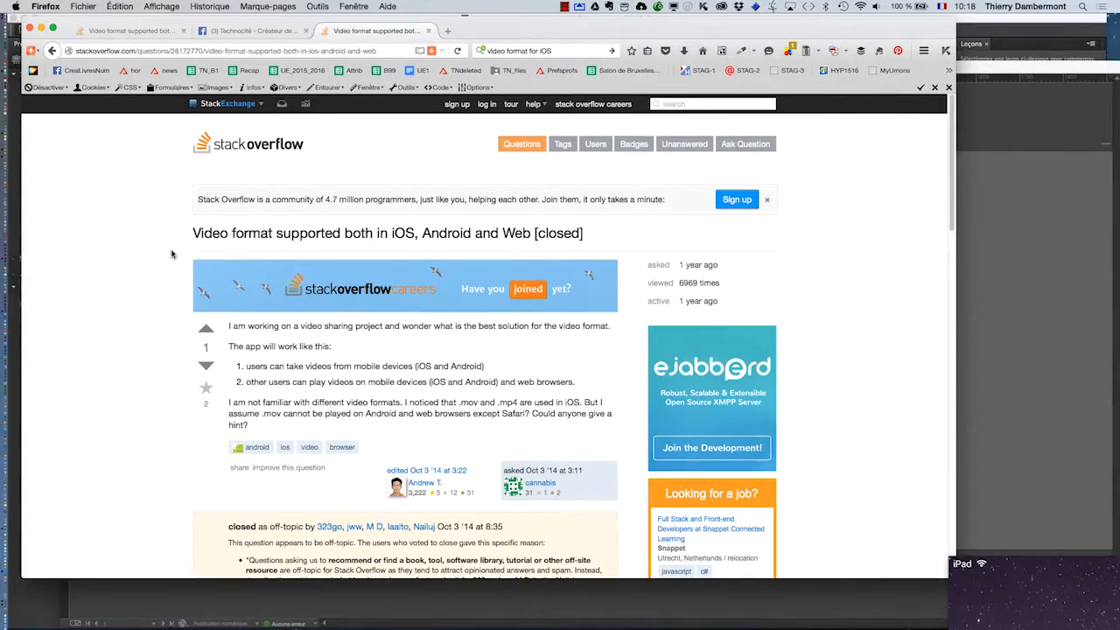
scroll(175, 254, down, 3)
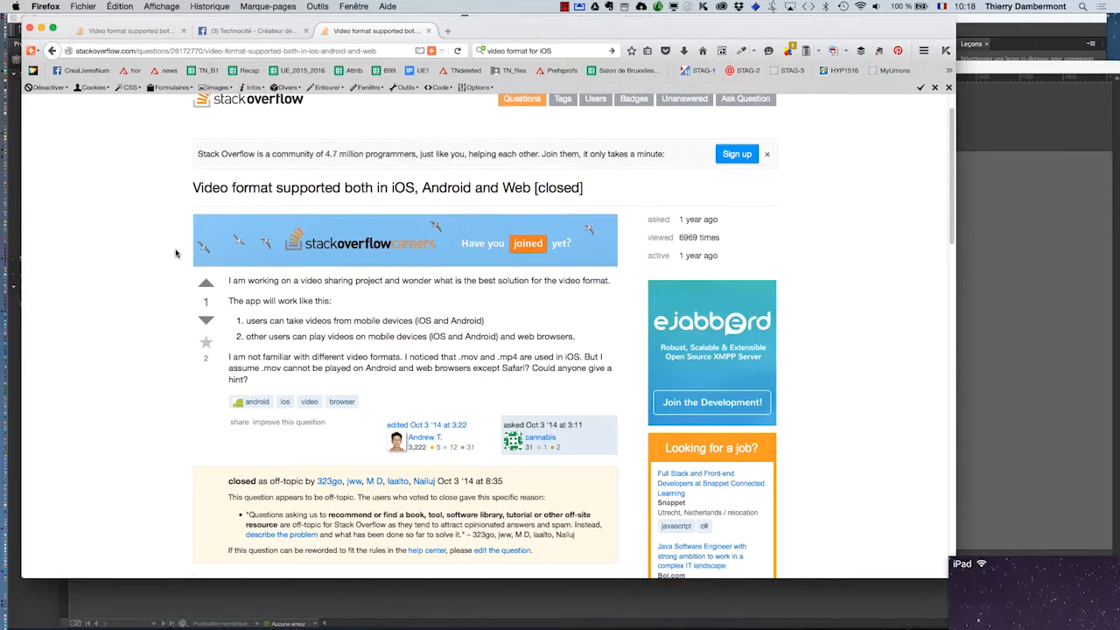
scroll(175, 250, down, 10)
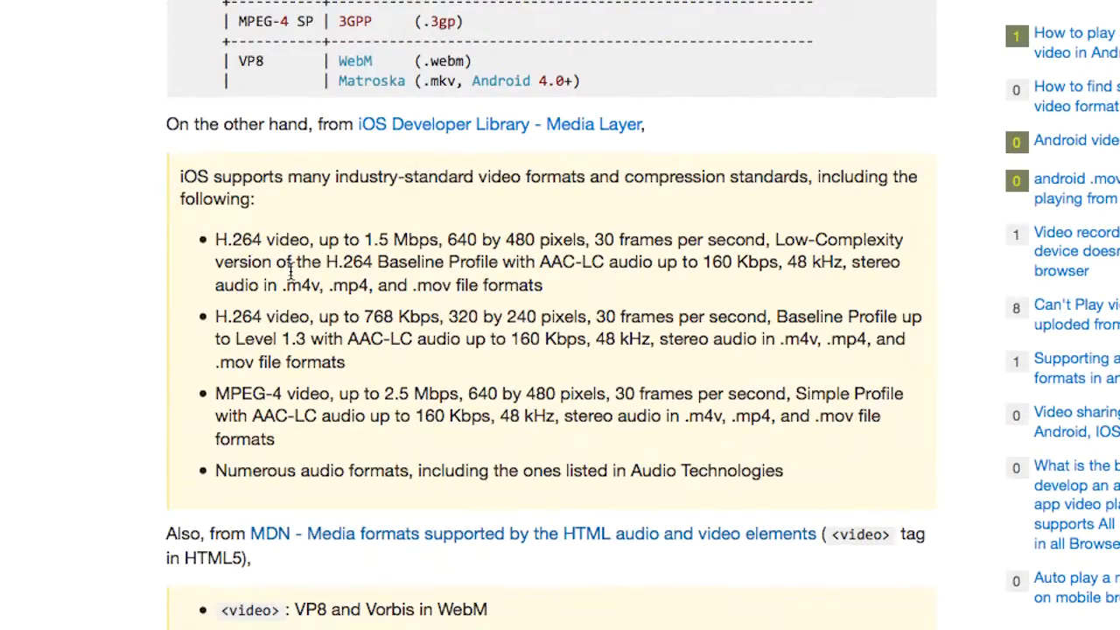
drag(264, 239, 289, 240)
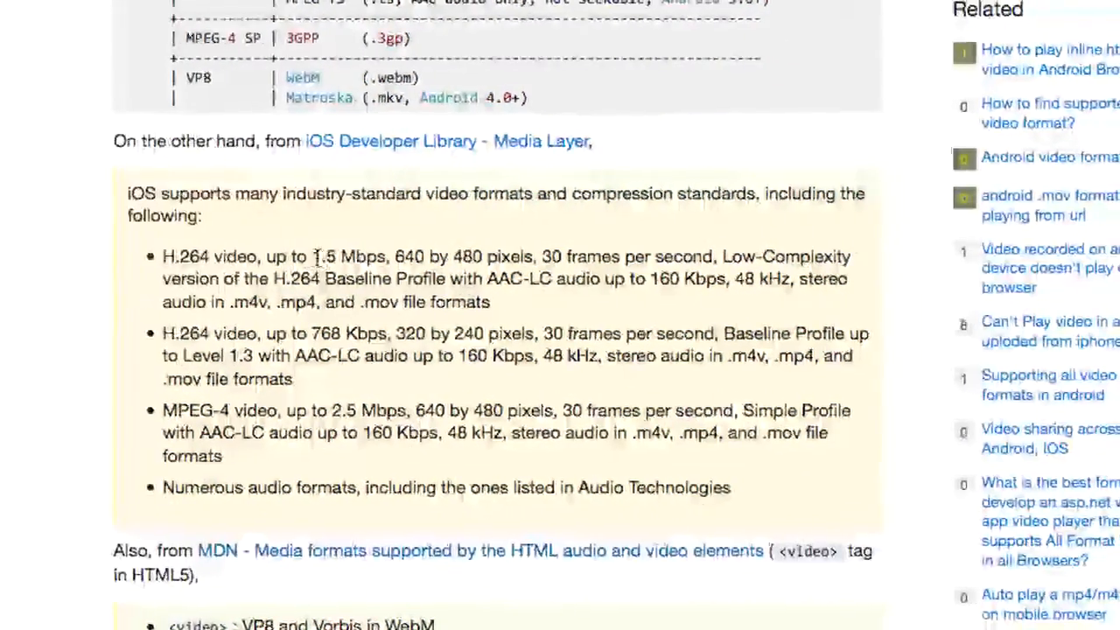
drag(365, 256, 407, 256)
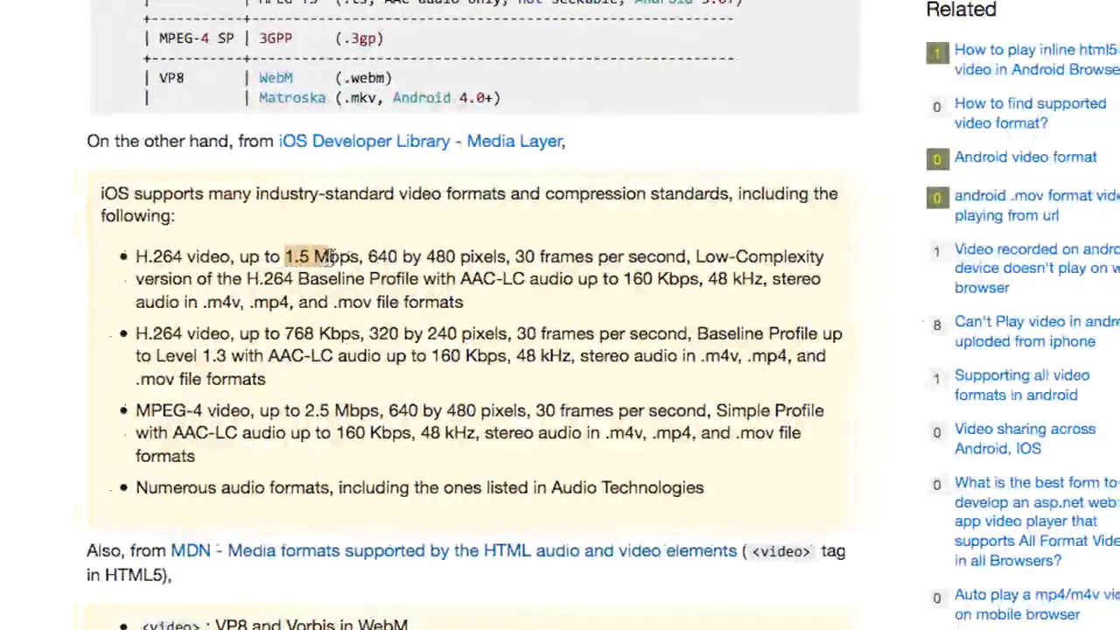
drag(324, 256, 357, 256)
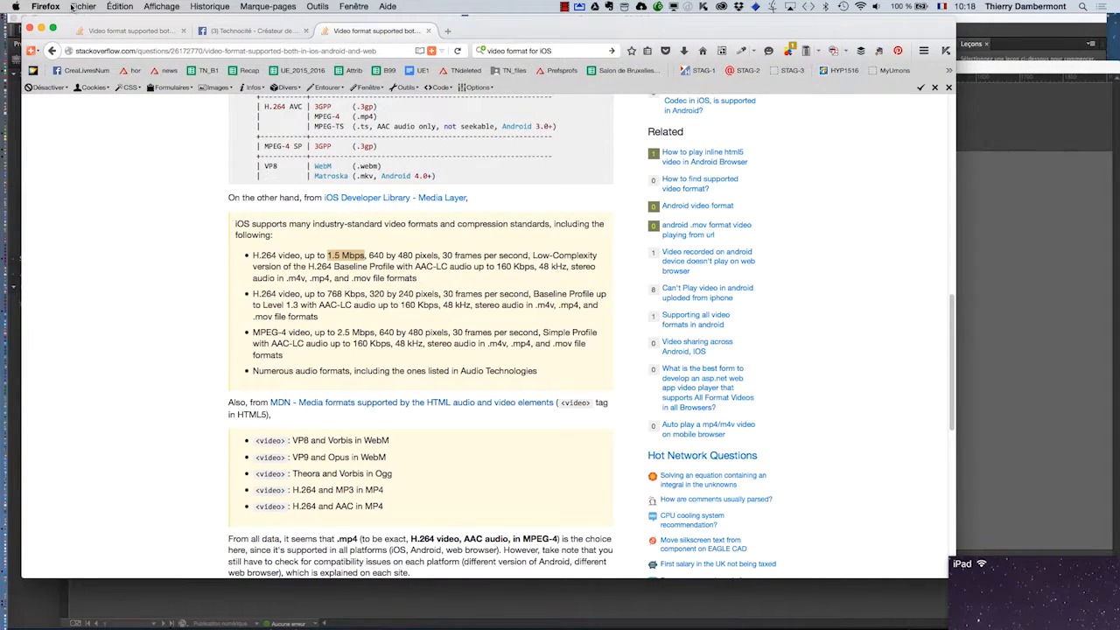
Open the Calculator from the recent applications and place it beside the highlighted 1.5 Mbps limit.
click(15, 7)
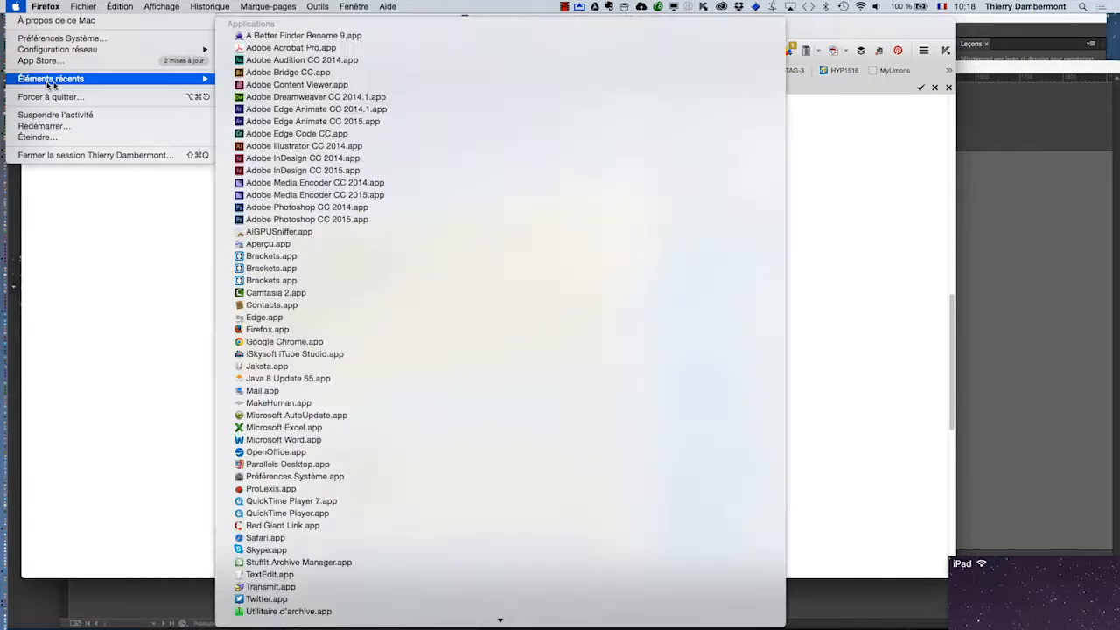
mouse_move(50, 79)
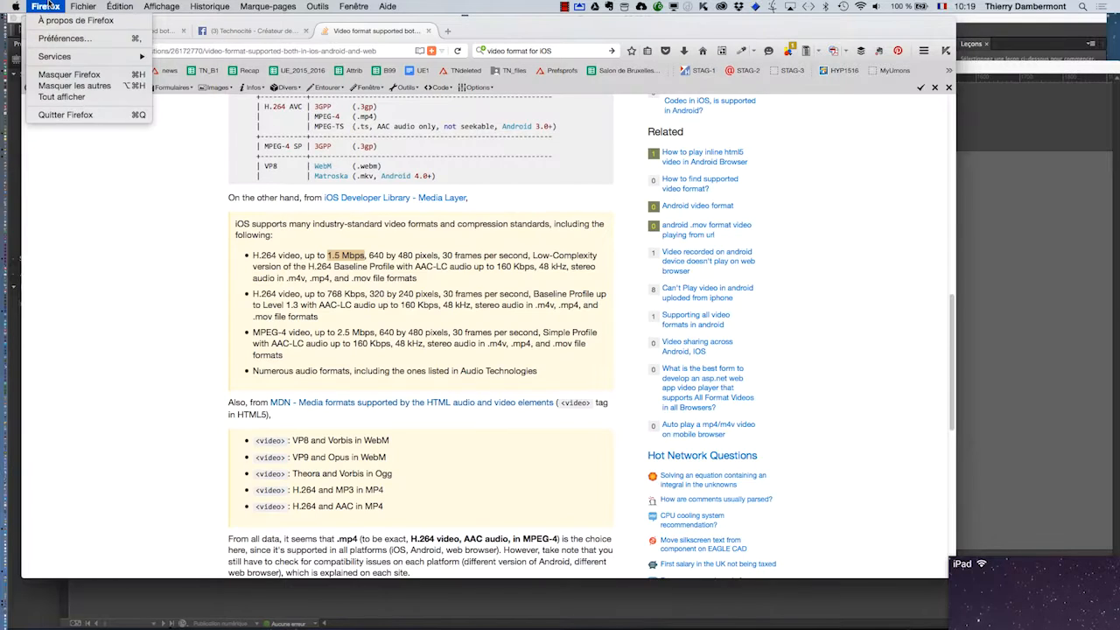
mouse_move(26, 52)
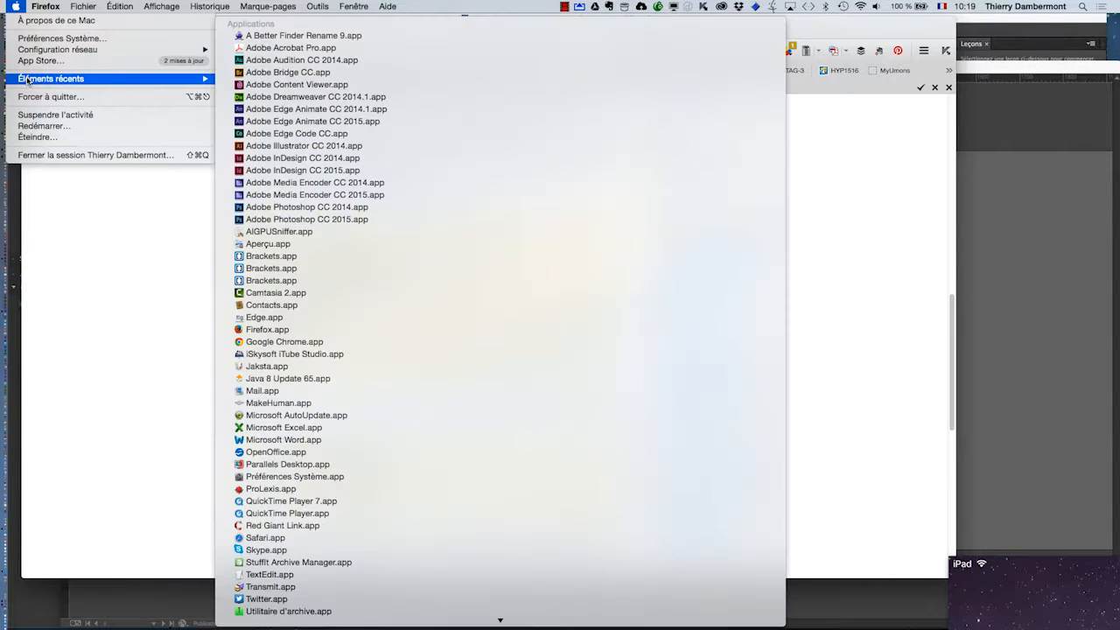
click(126, 393)
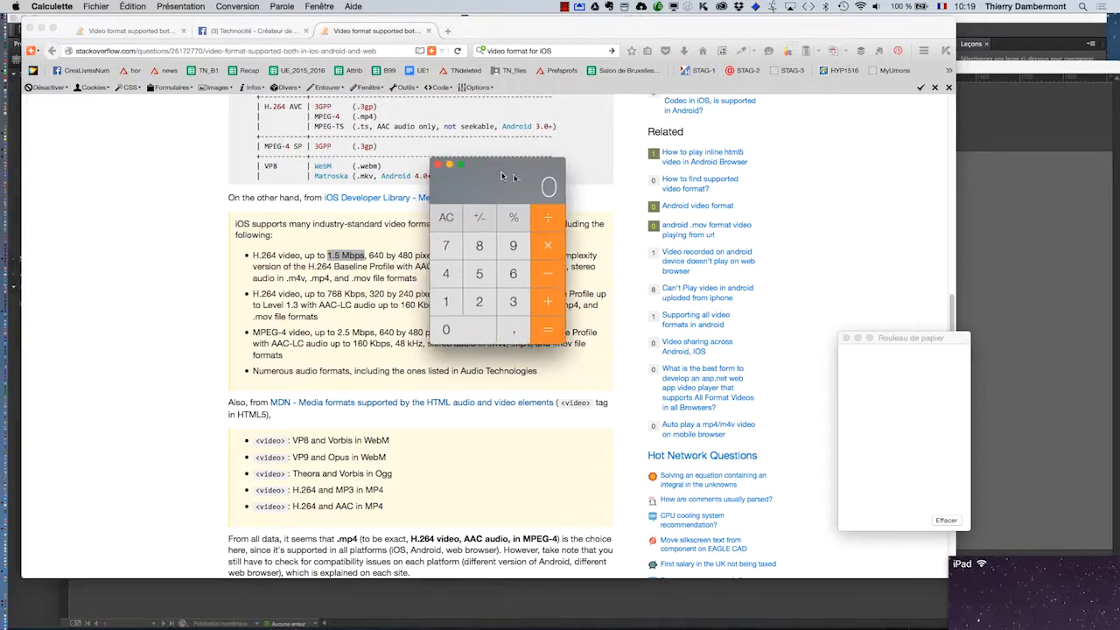
mouse_move(512, 185)
mouse_down()
mouse_move(542, 190)
mouse_move(497, 199)
mouse_up()
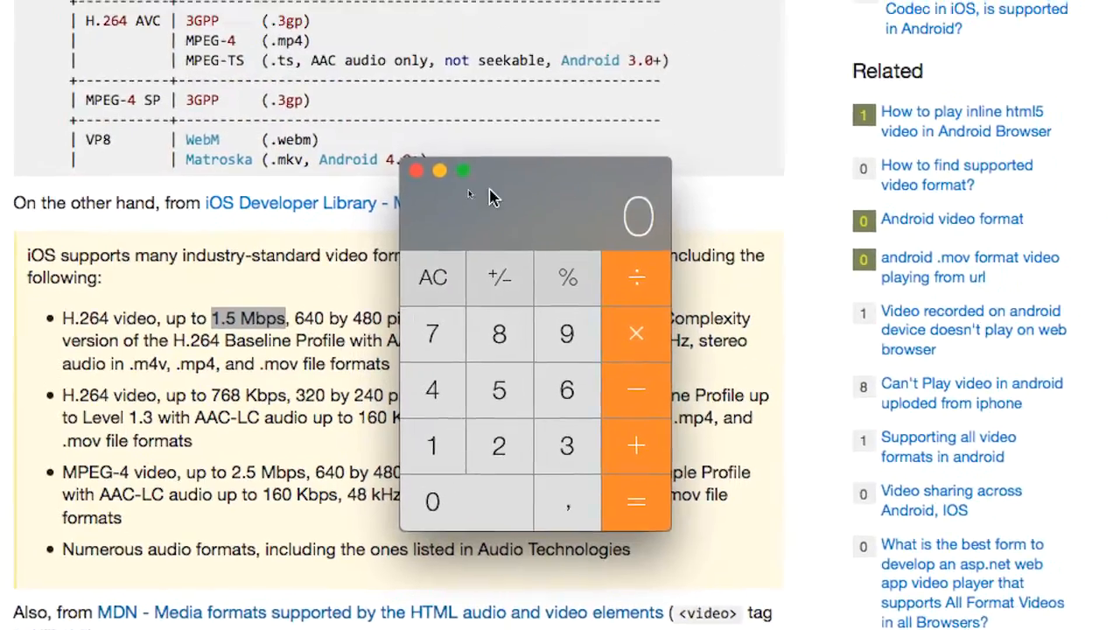
drag(658, 99, 804, 75)
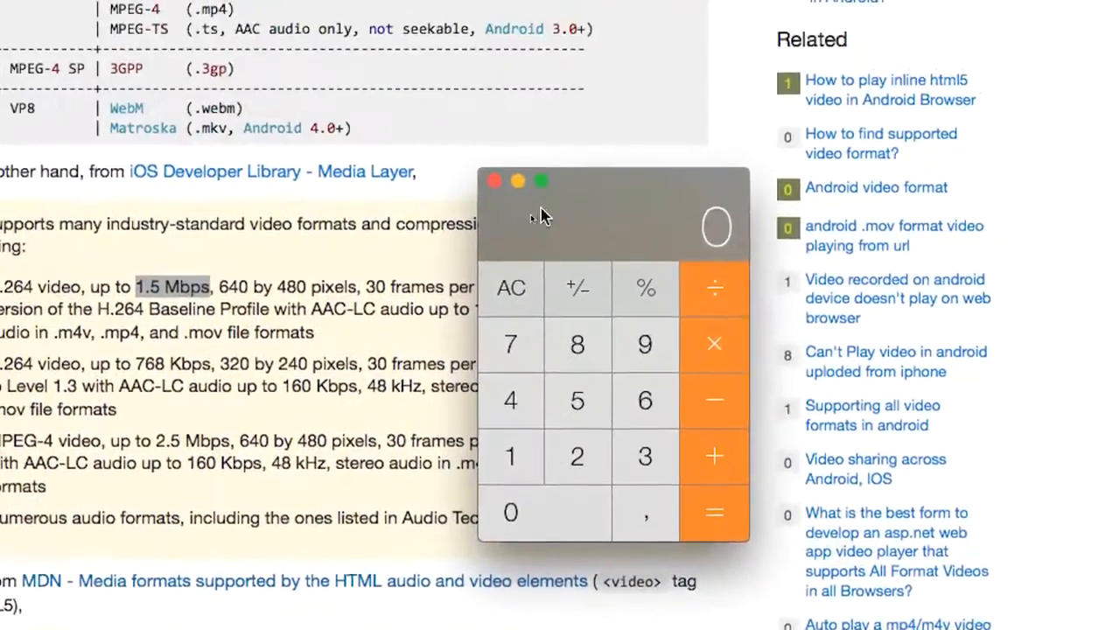
Calculate 1,500,000 divided by 8 to convert the bit rate to bytes per second, and close the Calculator.
text(1.500.00)
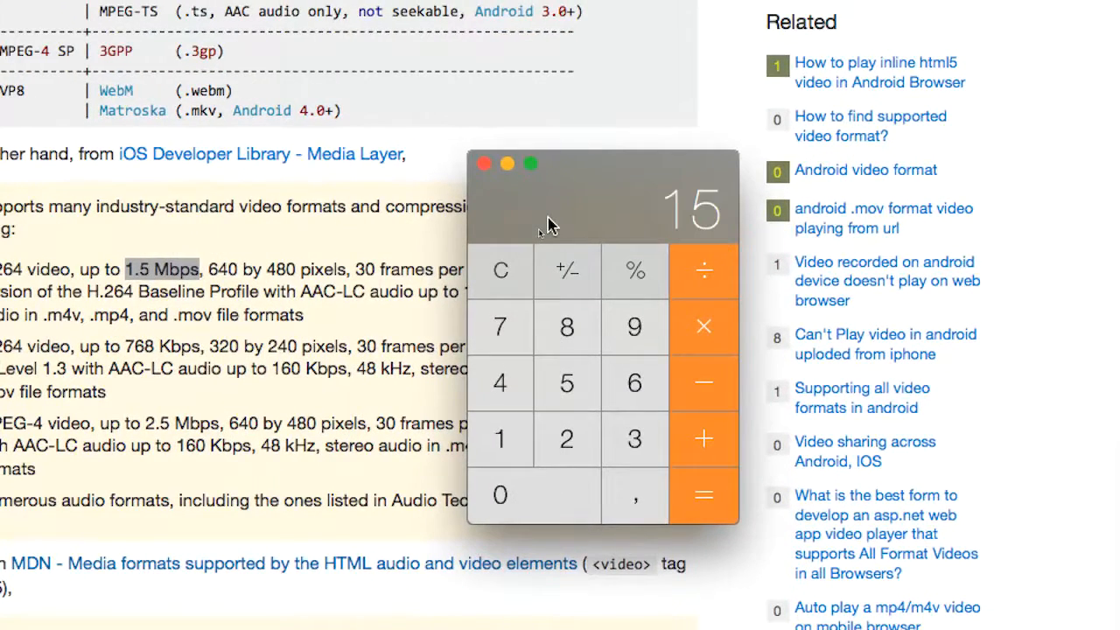
text(0)
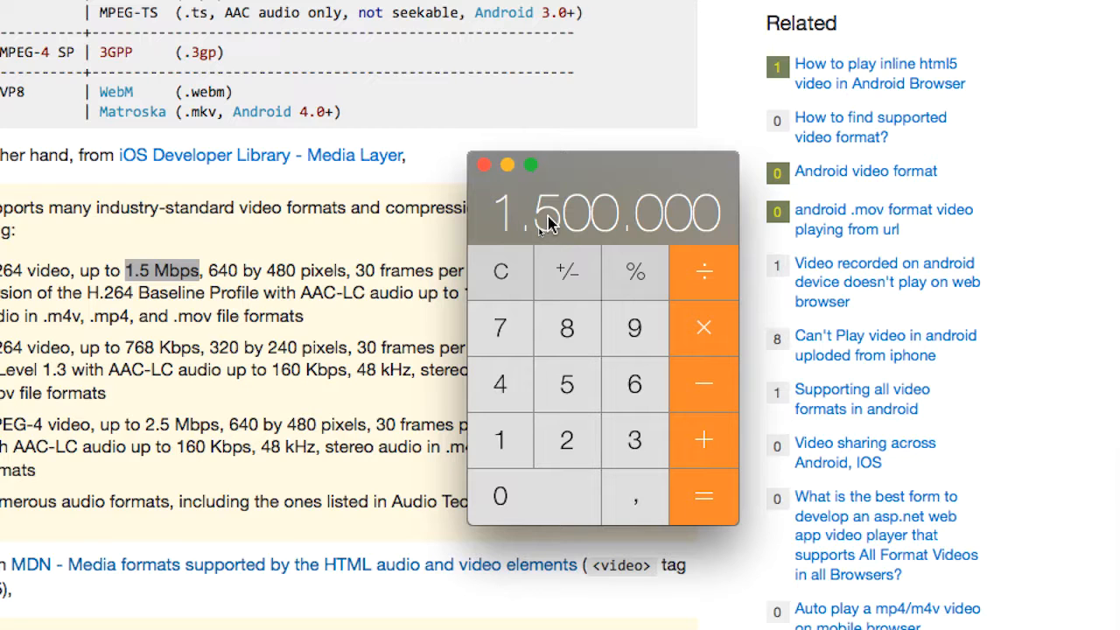
key(slash)
key(8)
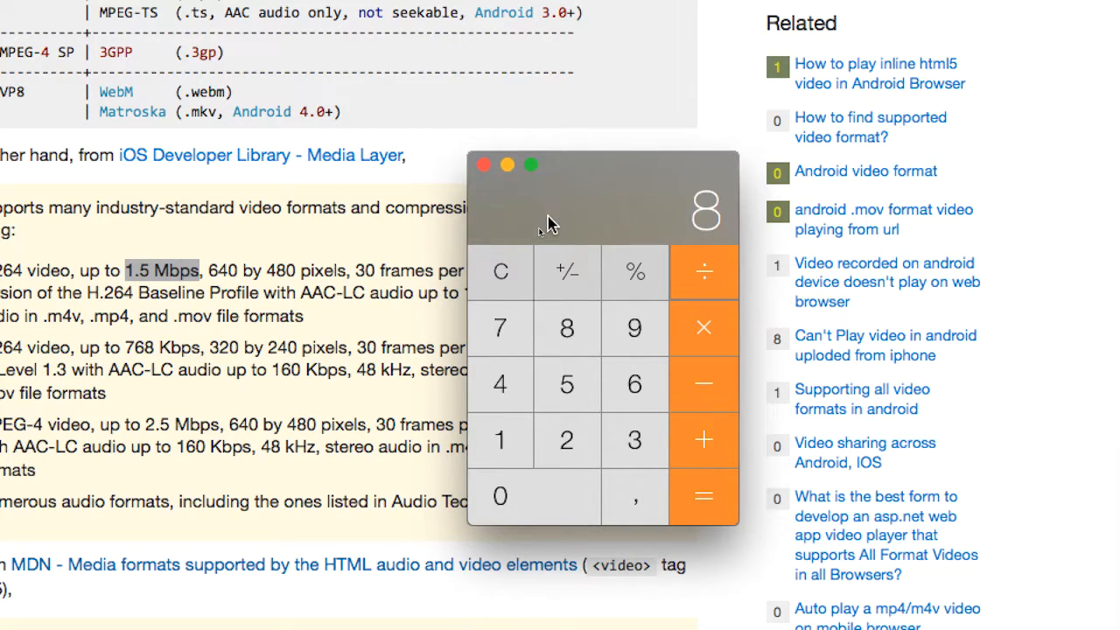
key(Return)
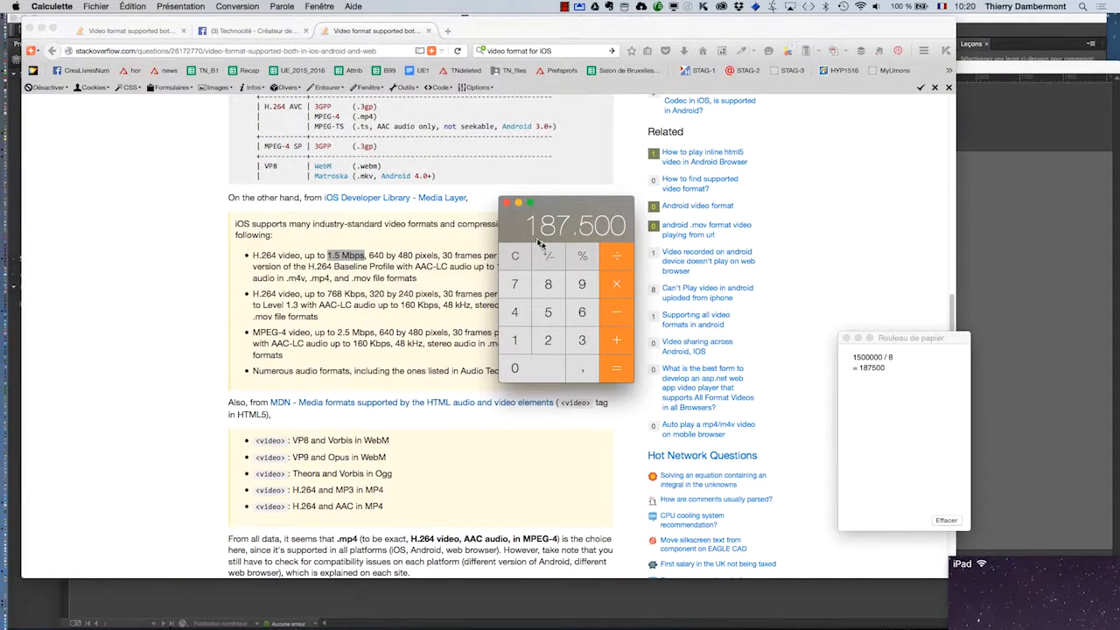
click(506, 203)
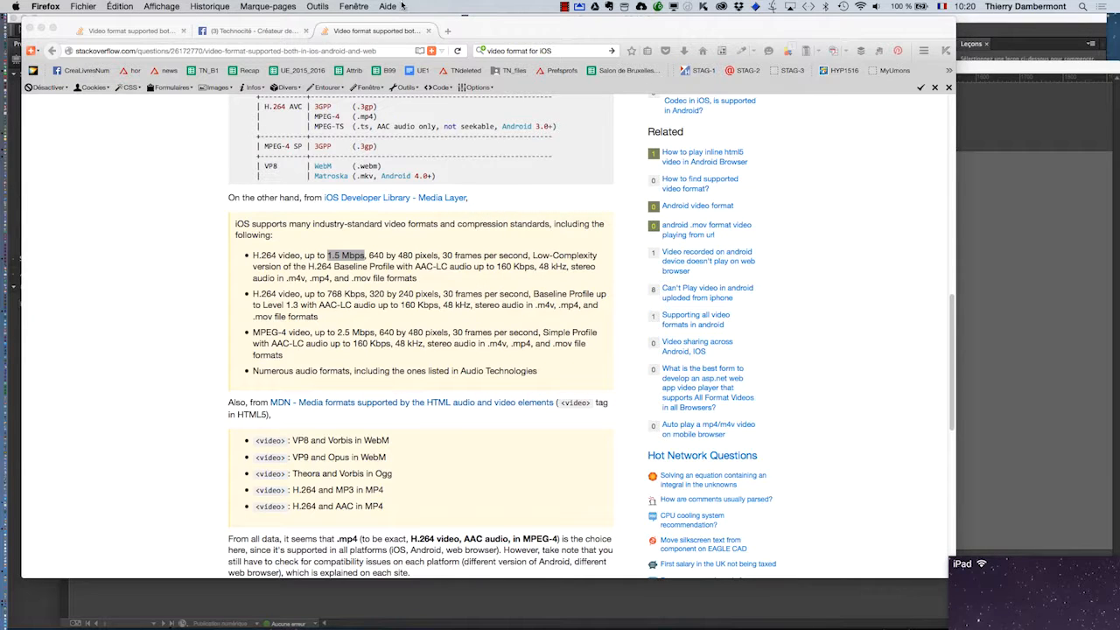
Search the web for "byte" in a new tab, look over the results and close the tab.
click(447, 31)
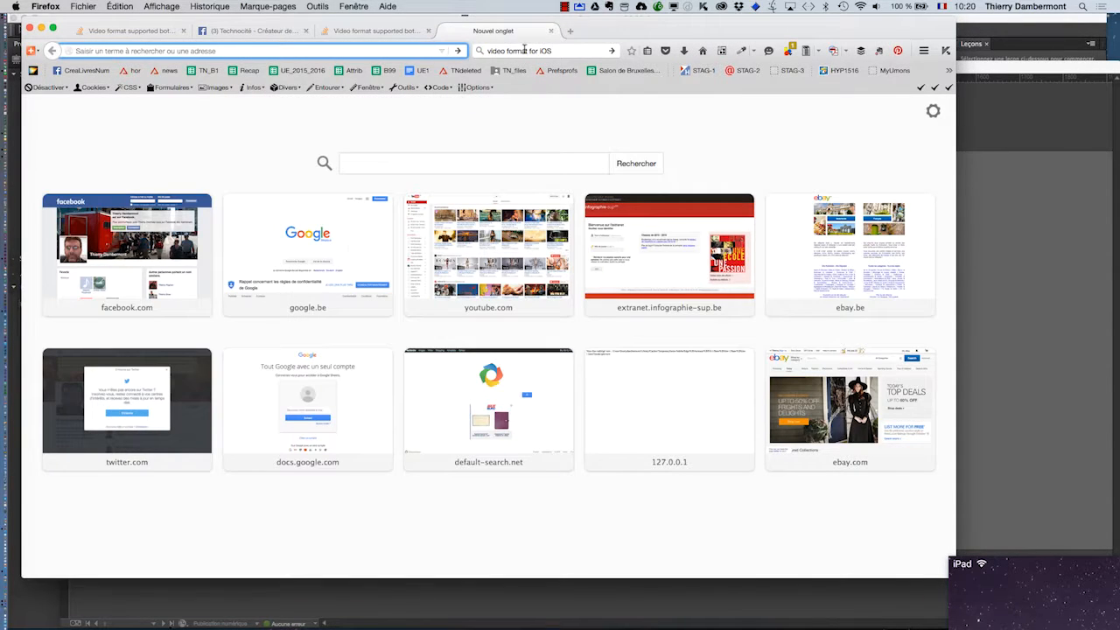
click(488, 54)
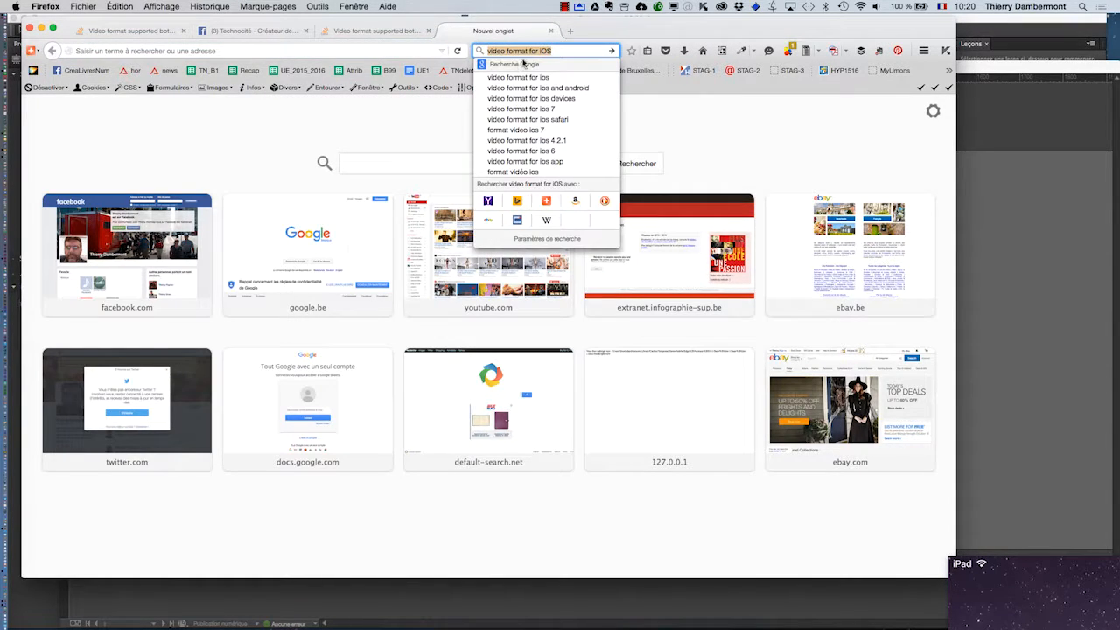
click(683, 120)
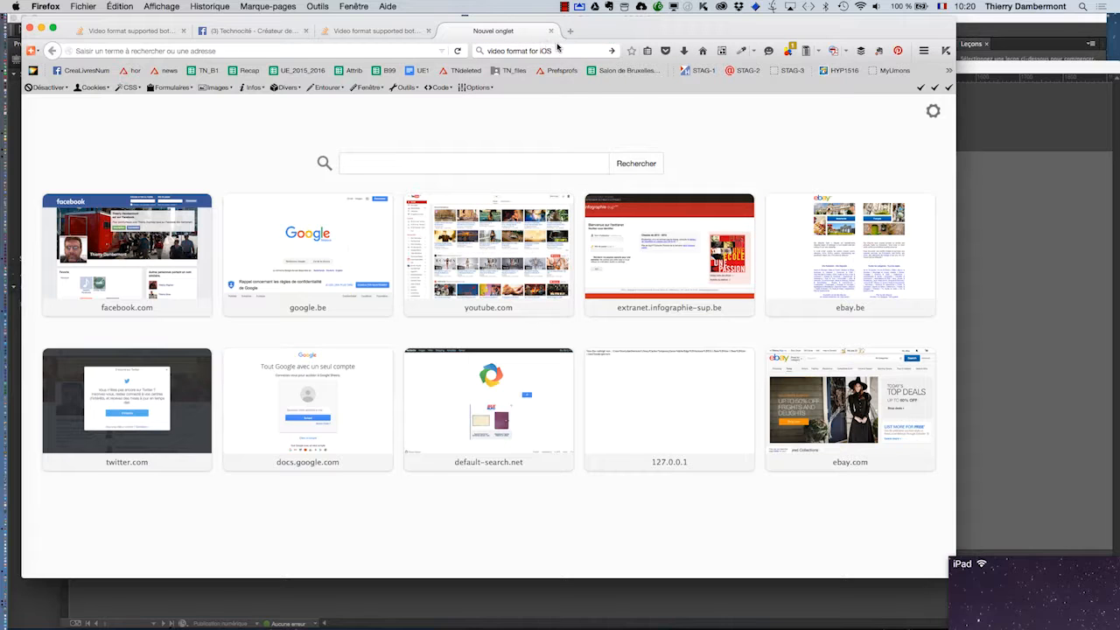
click(511, 51)
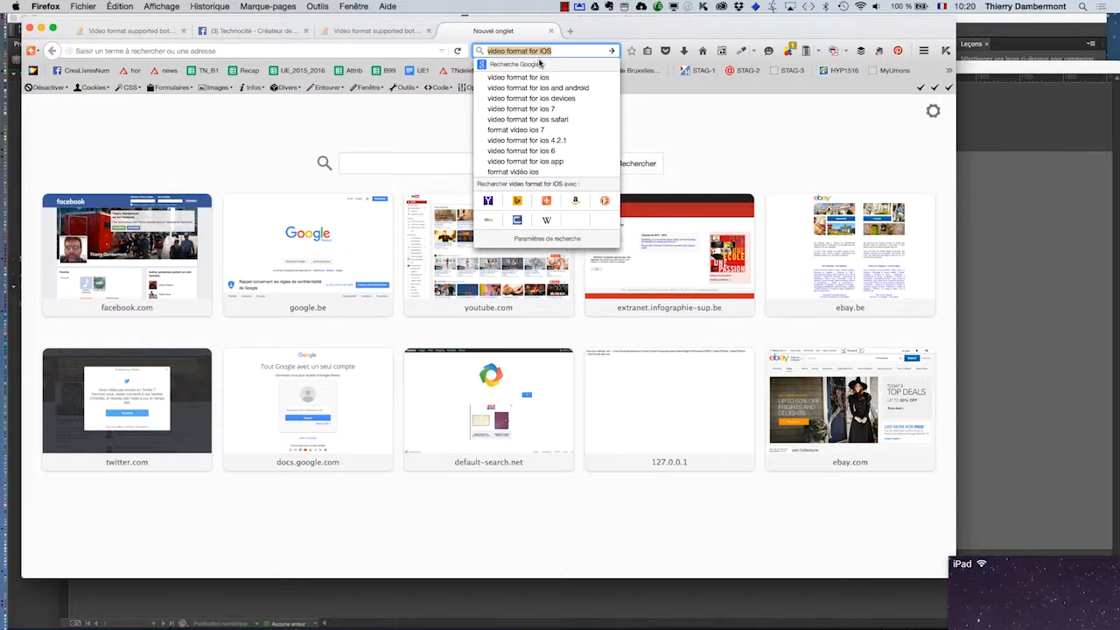
text(byte)
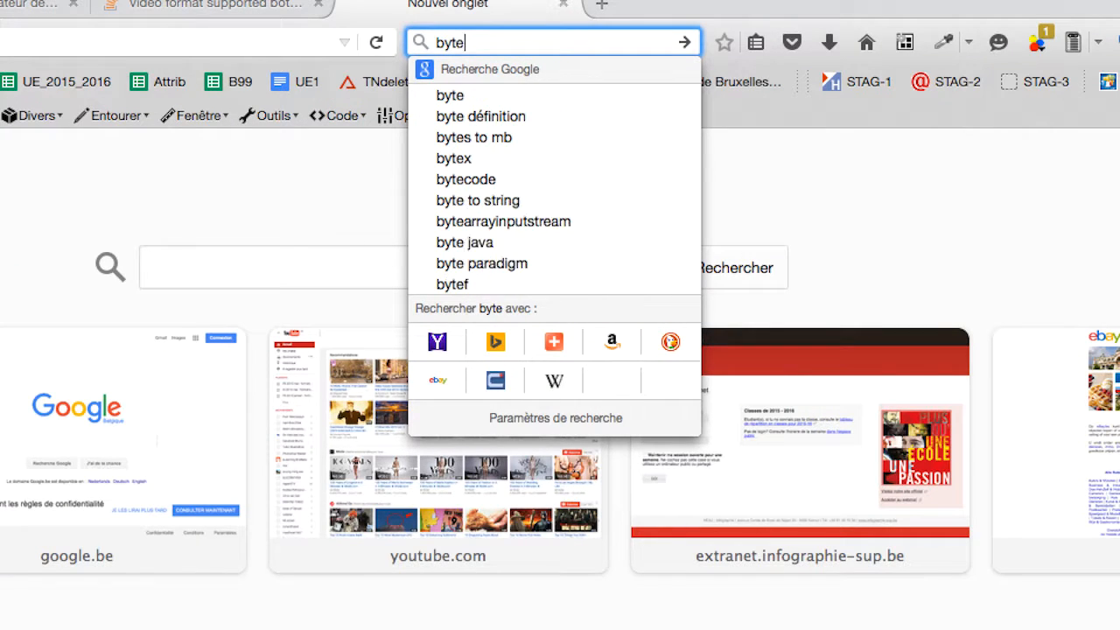
key(Return)
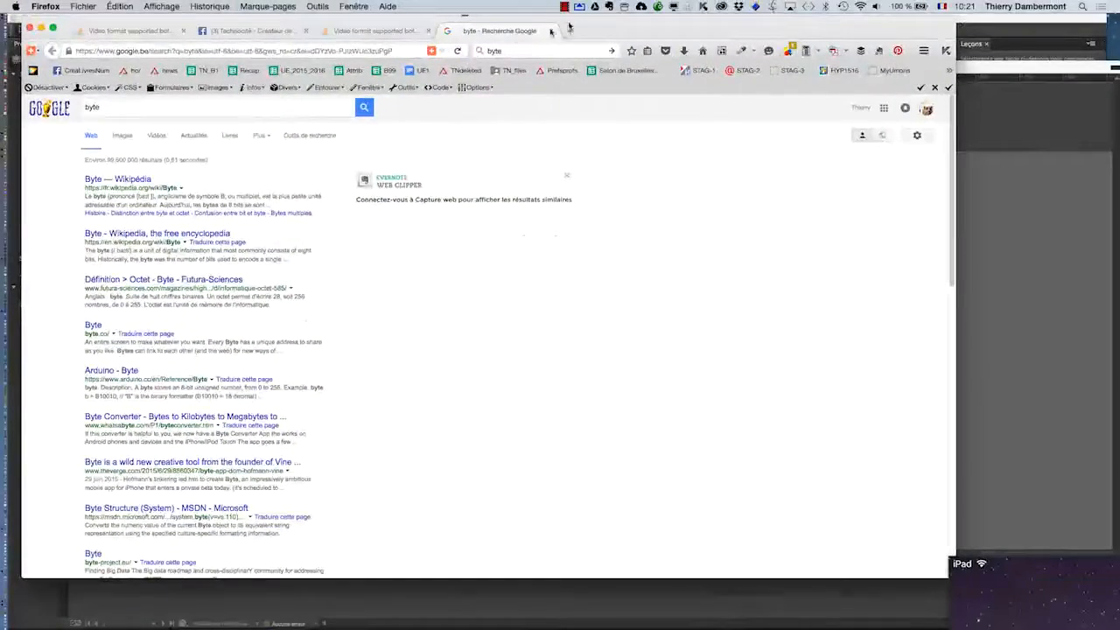
click(550, 30)
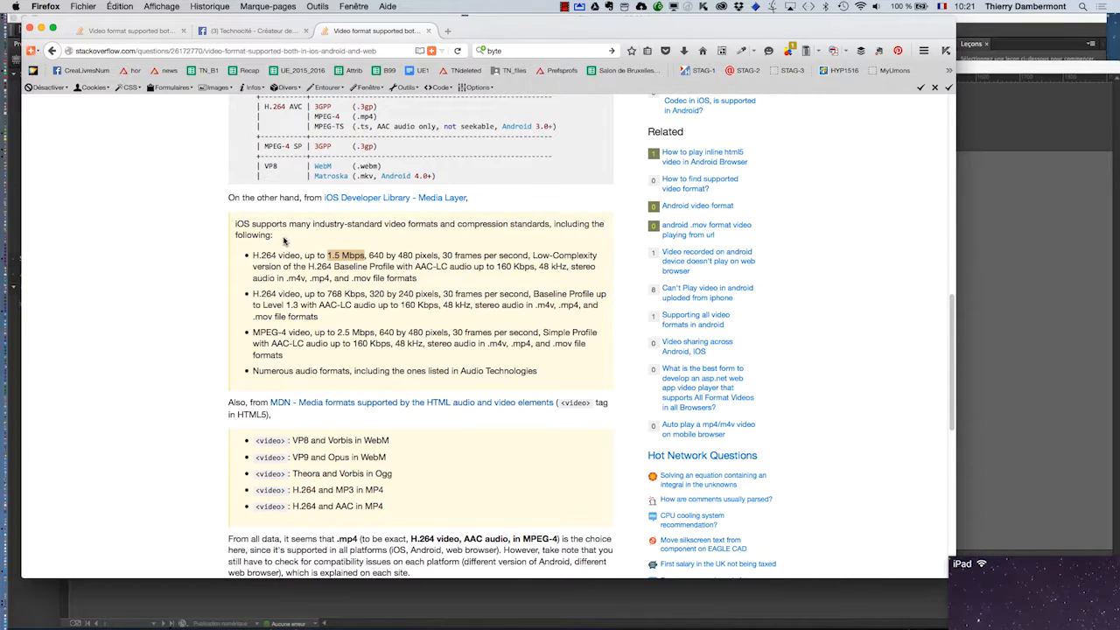
Highlight the iOS support sentence and the 1.5 Mbps limit, minimise Firefox and return to CHAP1.indd in InDesign.
drag(272, 235, 247, 226)
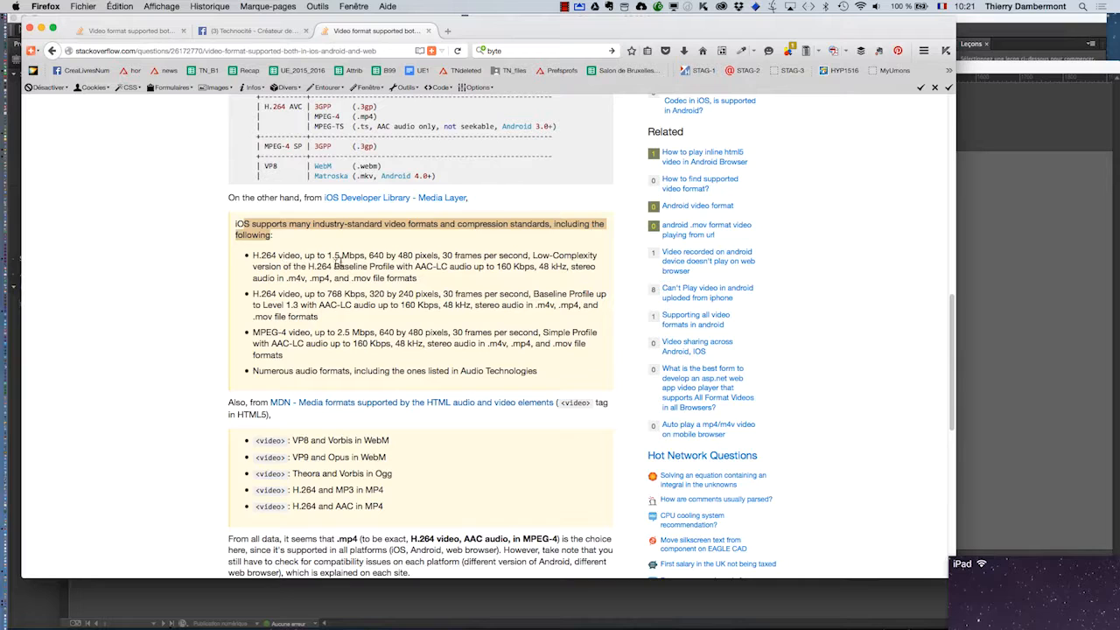
drag(359, 255, 328, 256)
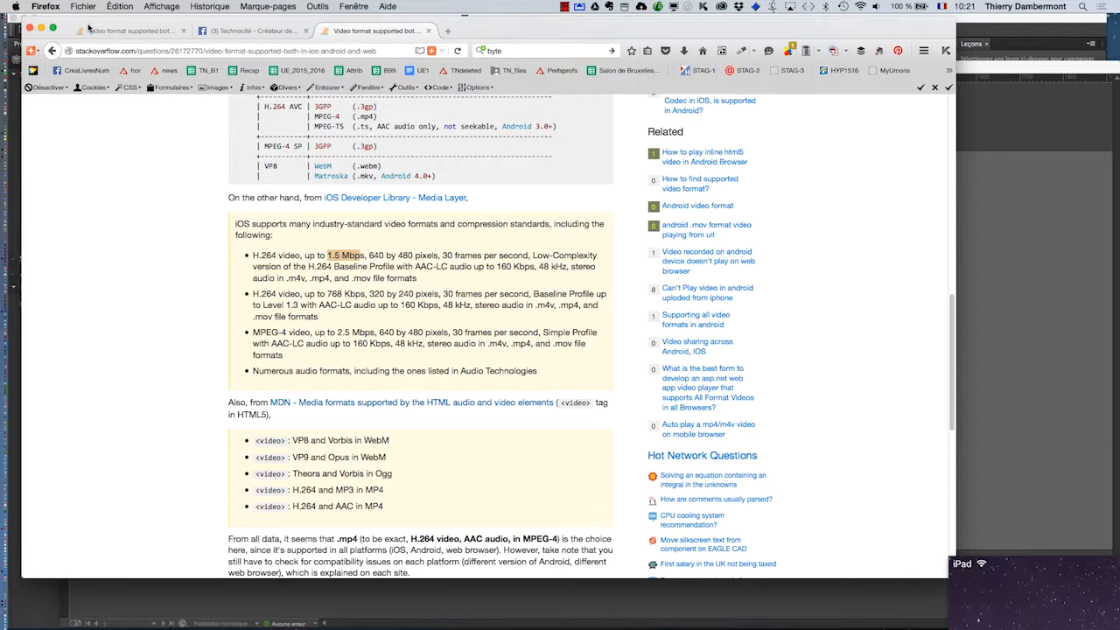
click(40, 28)
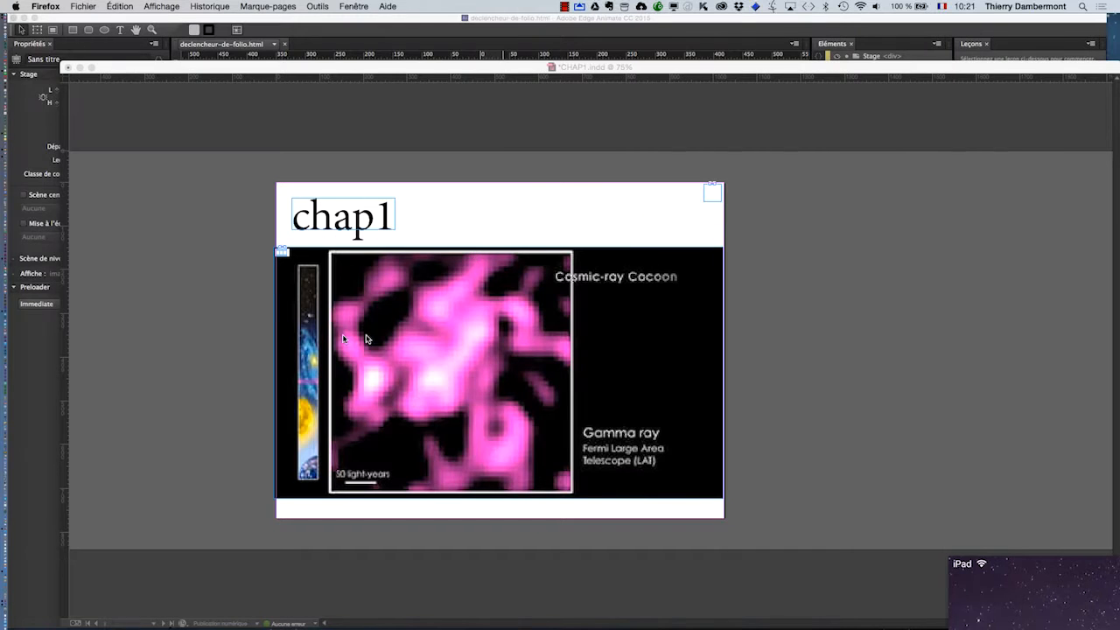
click(260, 72)
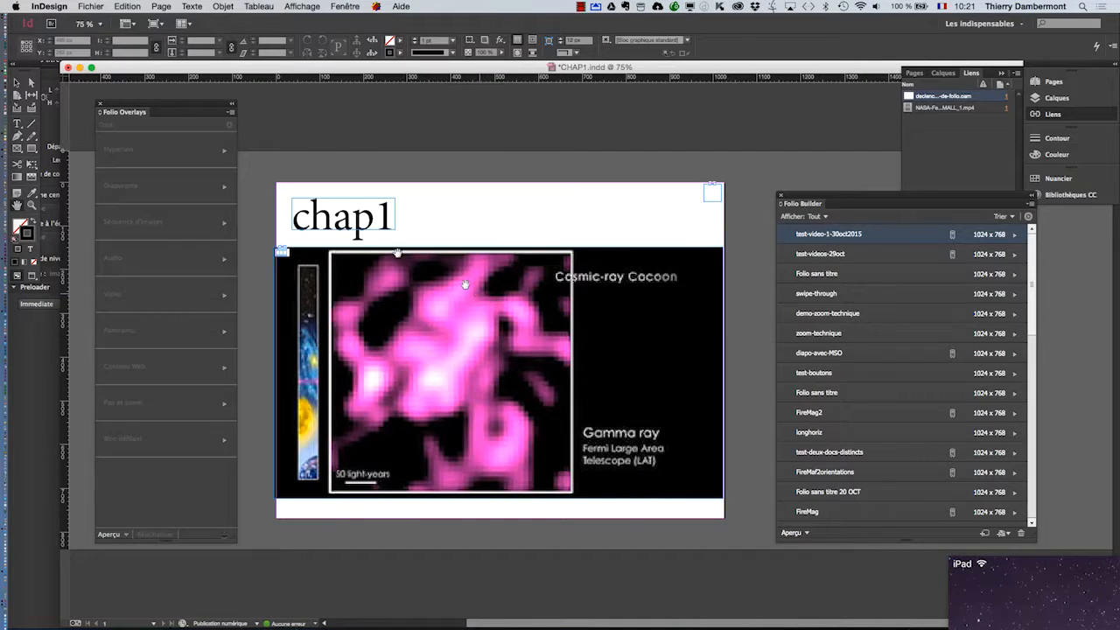
Select the video frame with the Selection tool, followed by the small Edge Animate frame in the page's upper-right corner.
click(18, 85)
click(379, 260)
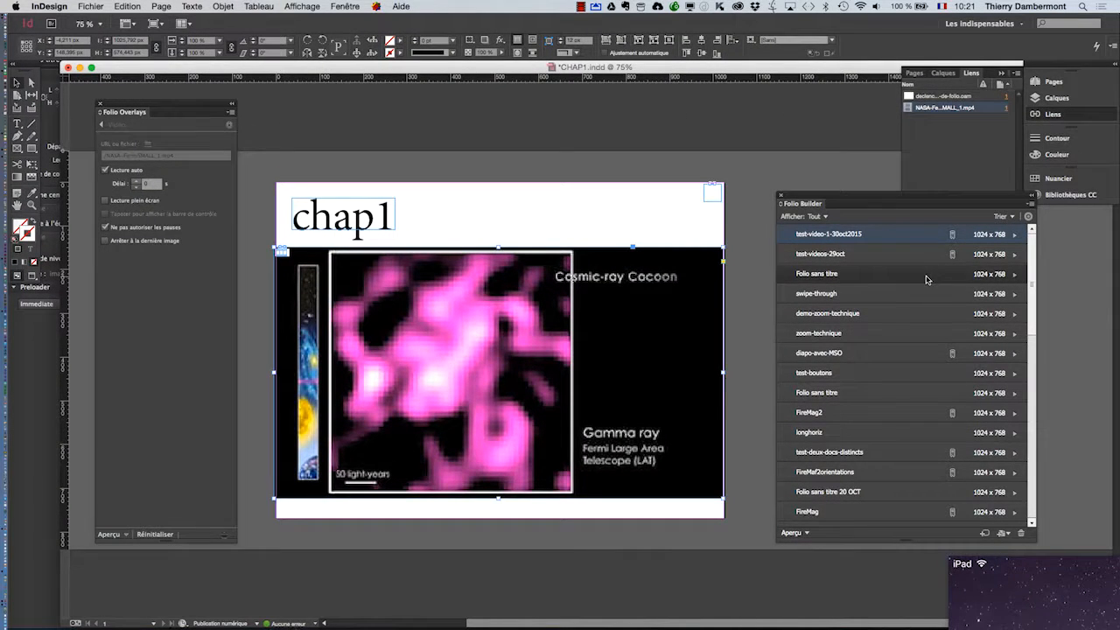
click(715, 201)
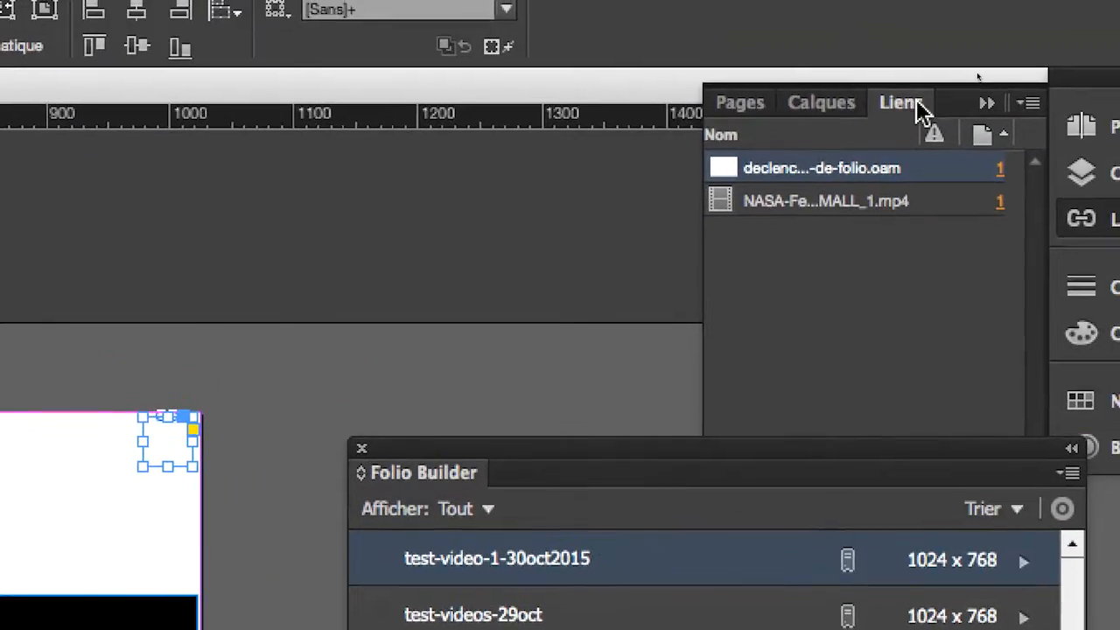
Detach the Links panel, enlarge it and widen its name column so that the full linked file names fit.
click(996, 5)
drag(941, 104, 508, 207)
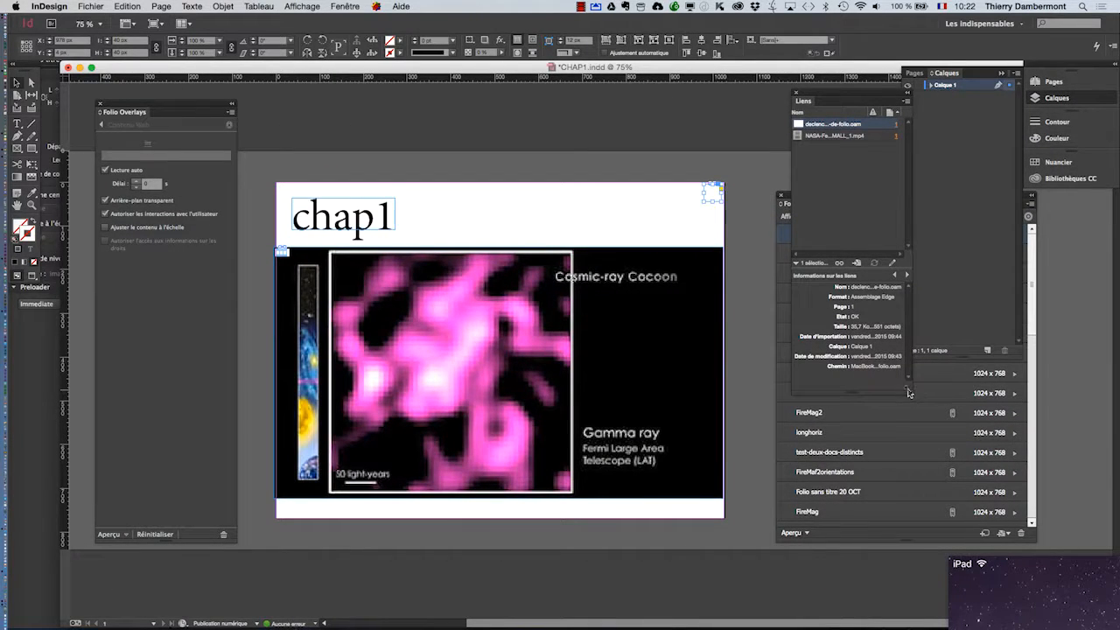
drag(909, 390, 1066, 339)
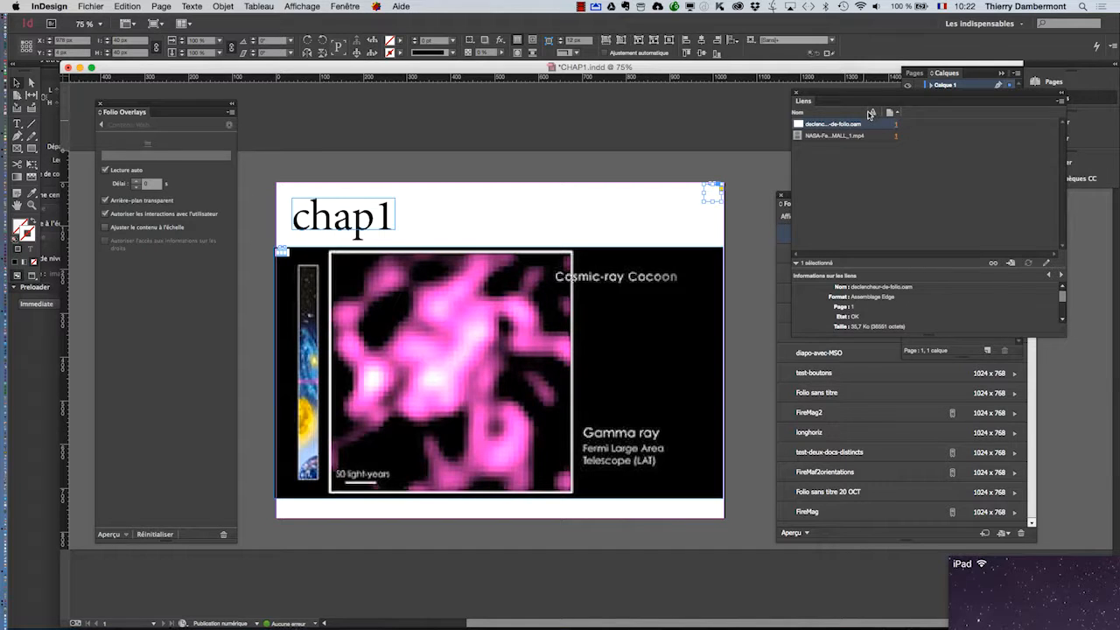
drag(871, 114, 914, 118)
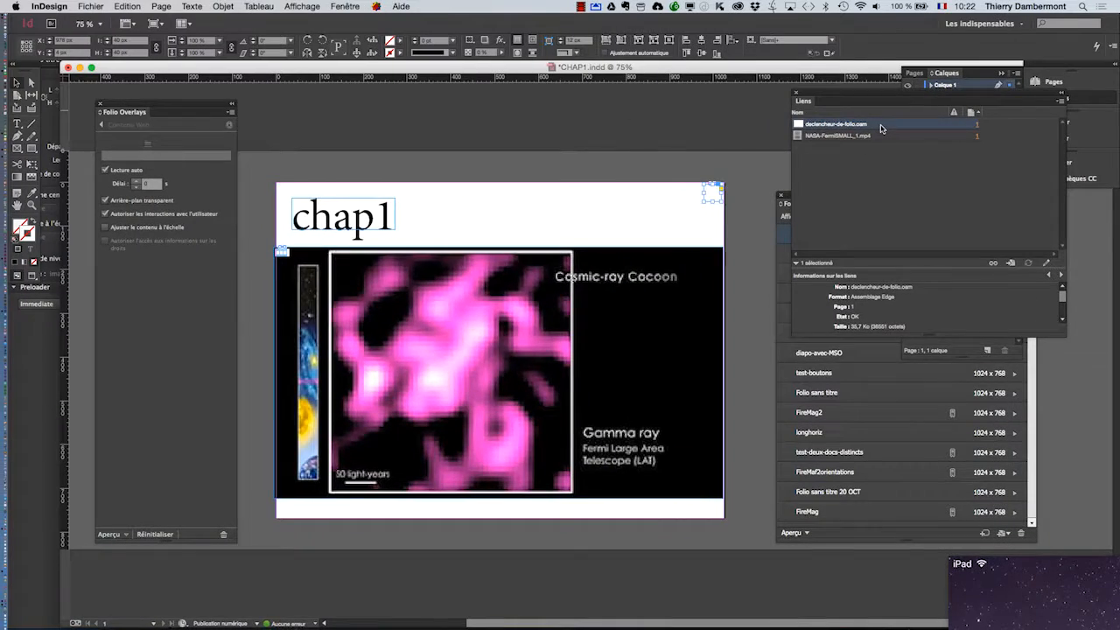
Switch to the declencheur-de-folio composition in Adobe Edge Animate.
key(super+Tab)
click(530, 332)
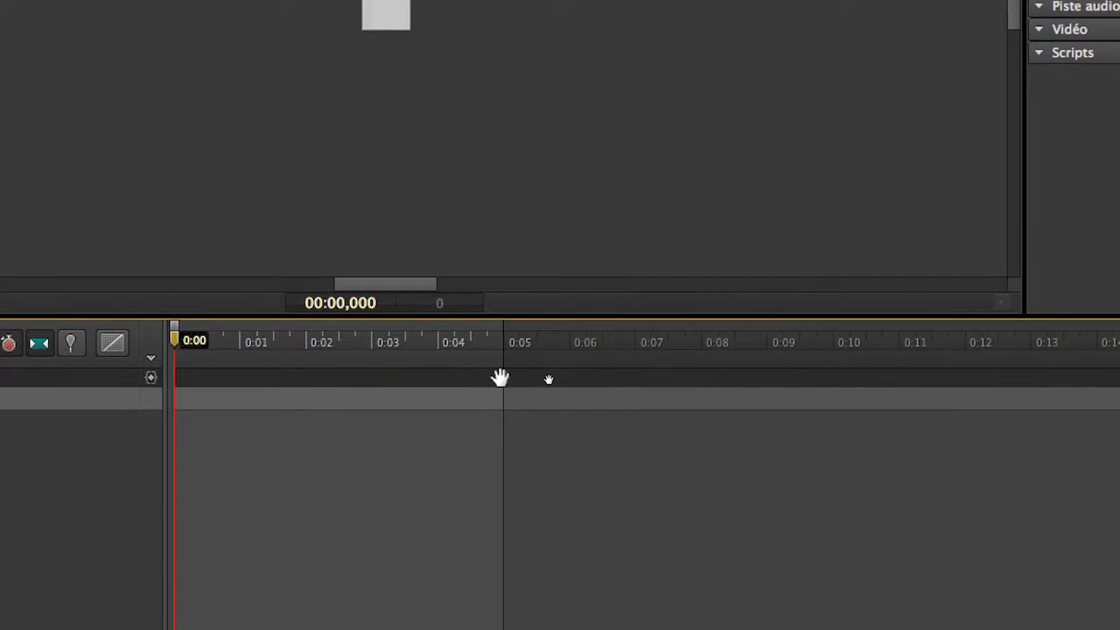
Open the trigger at 0:05 on the Stage timeline, highlight its navto://CHAP2#0 code line and close the code editor.
click(499, 377)
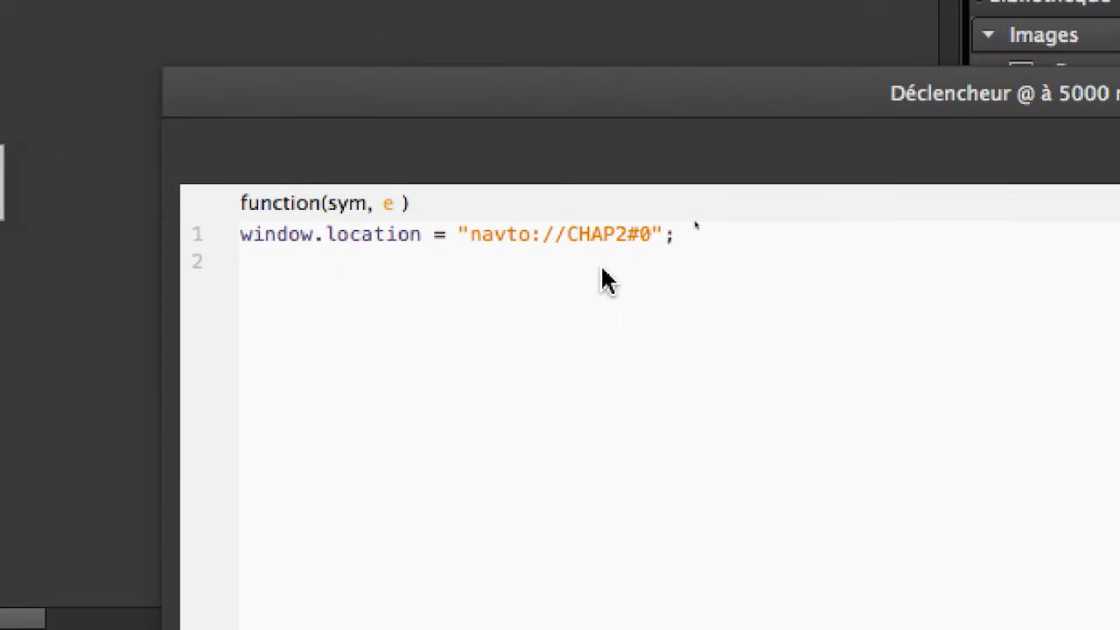
drag(684, 238, 340, 242)
drag(537, 260, 451, 269)
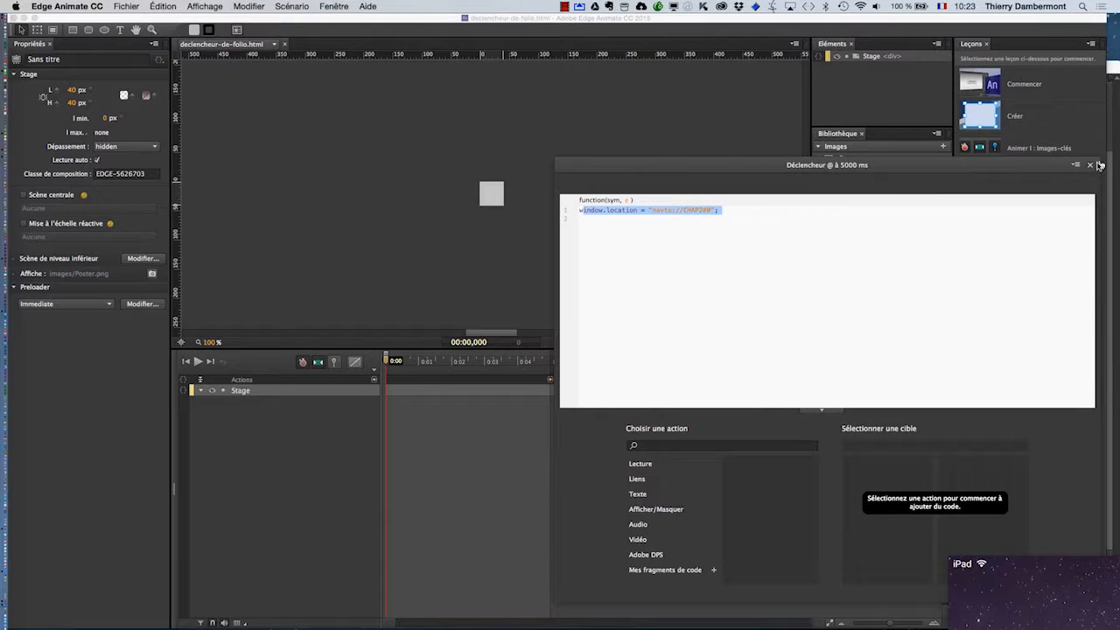
click(1093, 169)
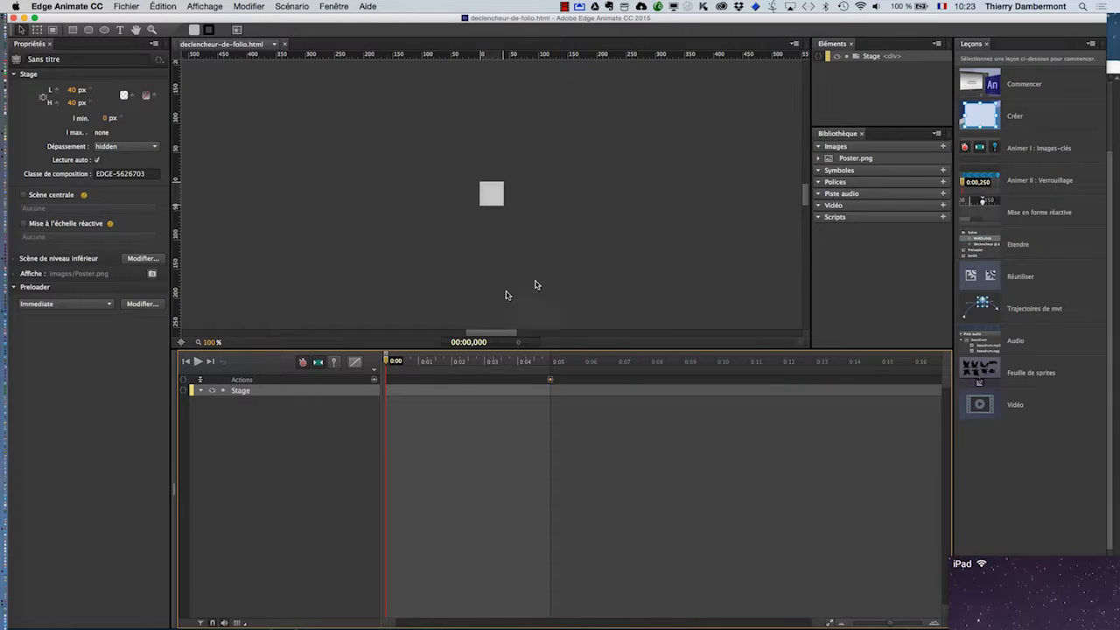
Switch to InDesign, open the test-video-1-30oct2015 folio in Folio Builder to review its CHAP1 and CHAP2 articles, and return to the folio list.
key(super+Tab)
click(297, 326)
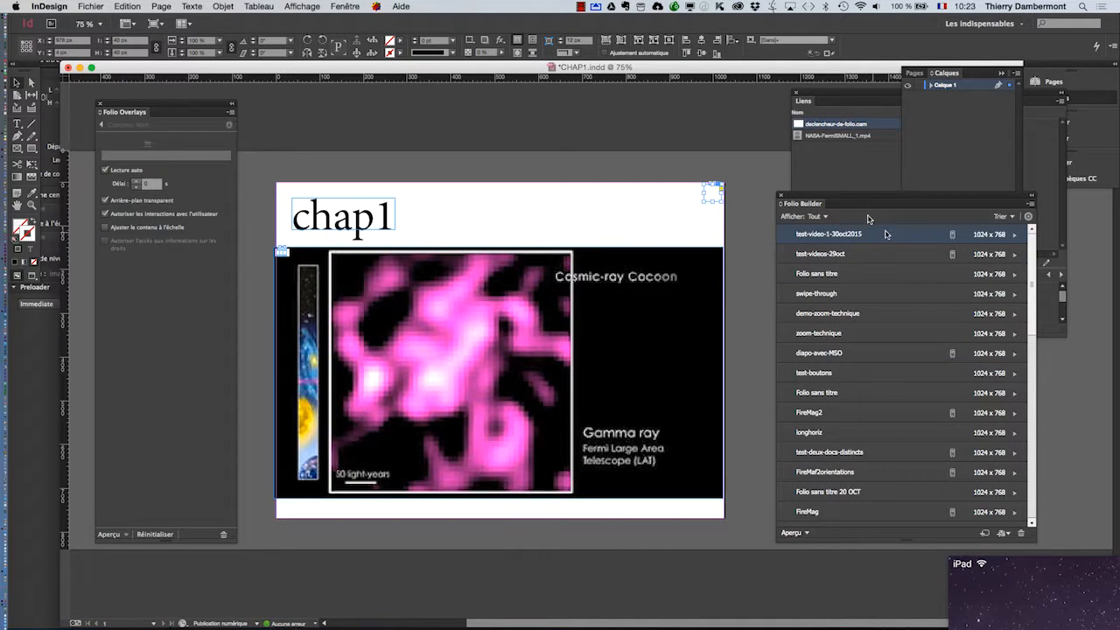
drag(865, 197, 790, 145)
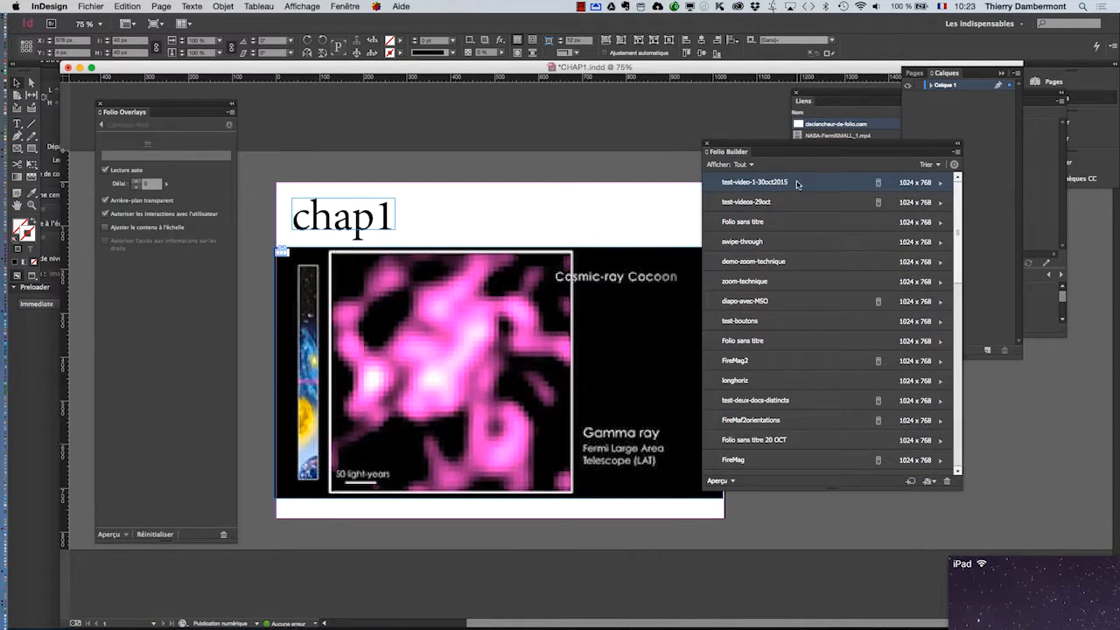
mouse_move(798, 186)
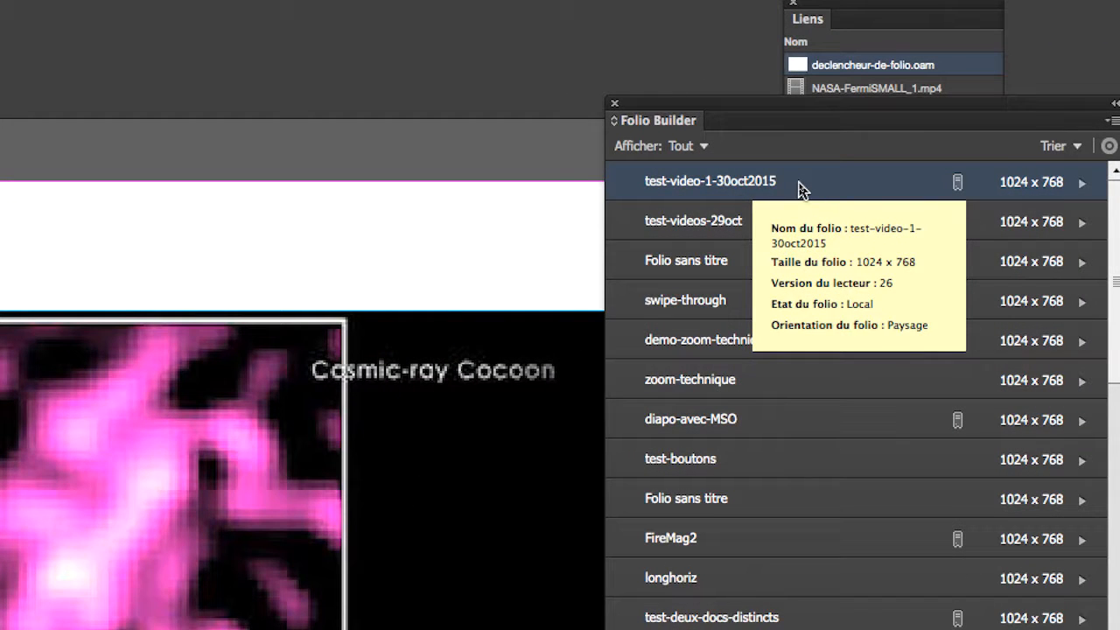
double_click(800, 188)
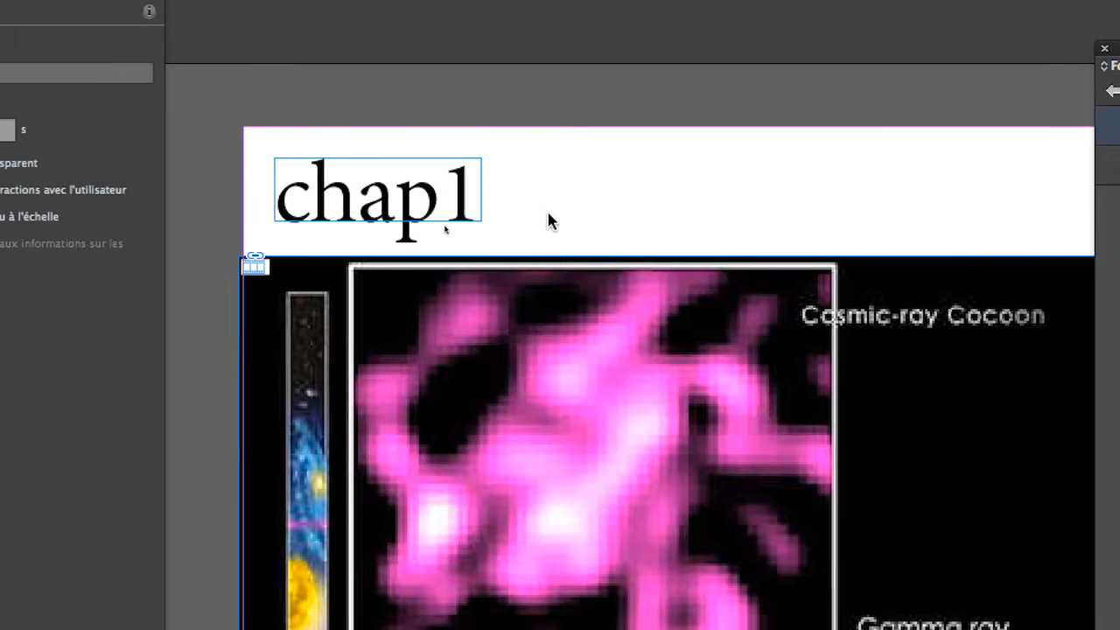
click(783, 201)
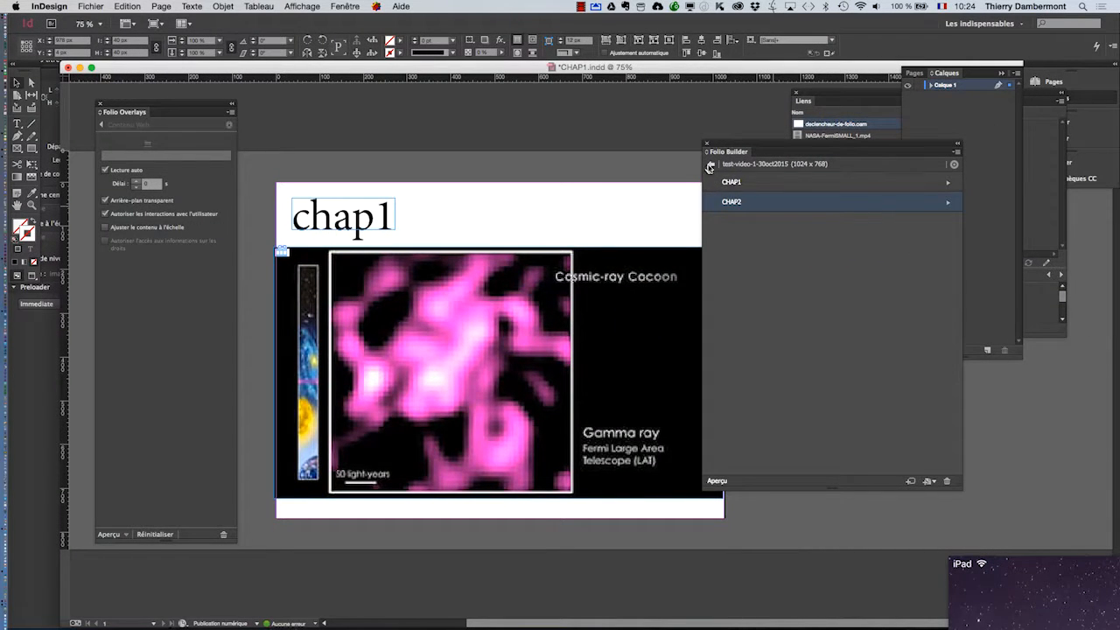
click(709, 166)
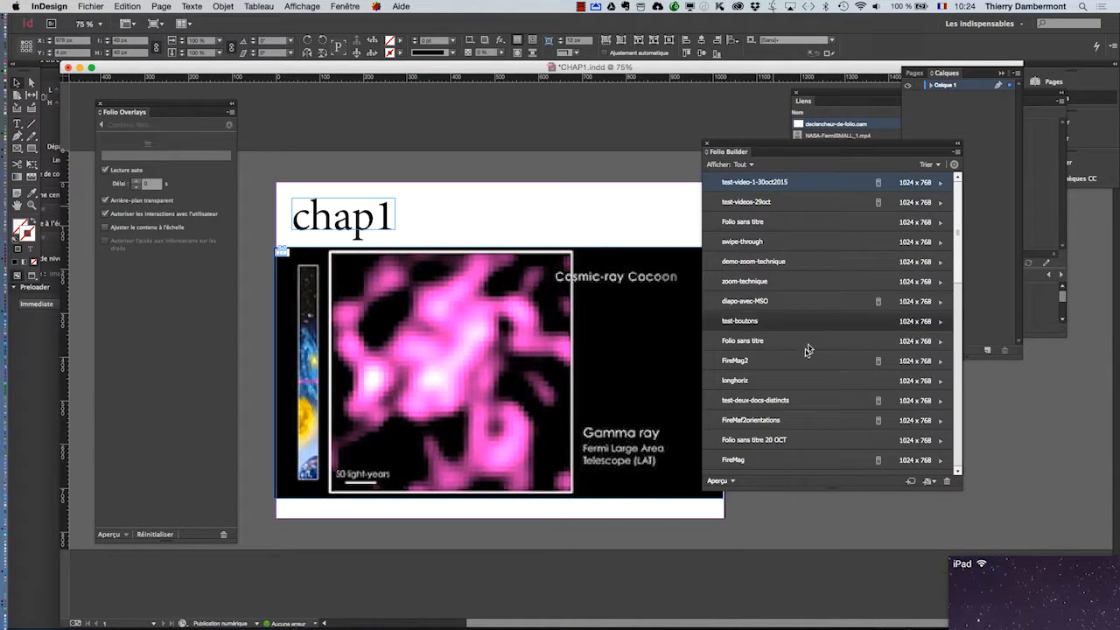
Preview the test-video-1-30oct2015 folio on the desktop, raise the sound volume and quit the Content Viewer.
drag(723, 148, 667, 98)
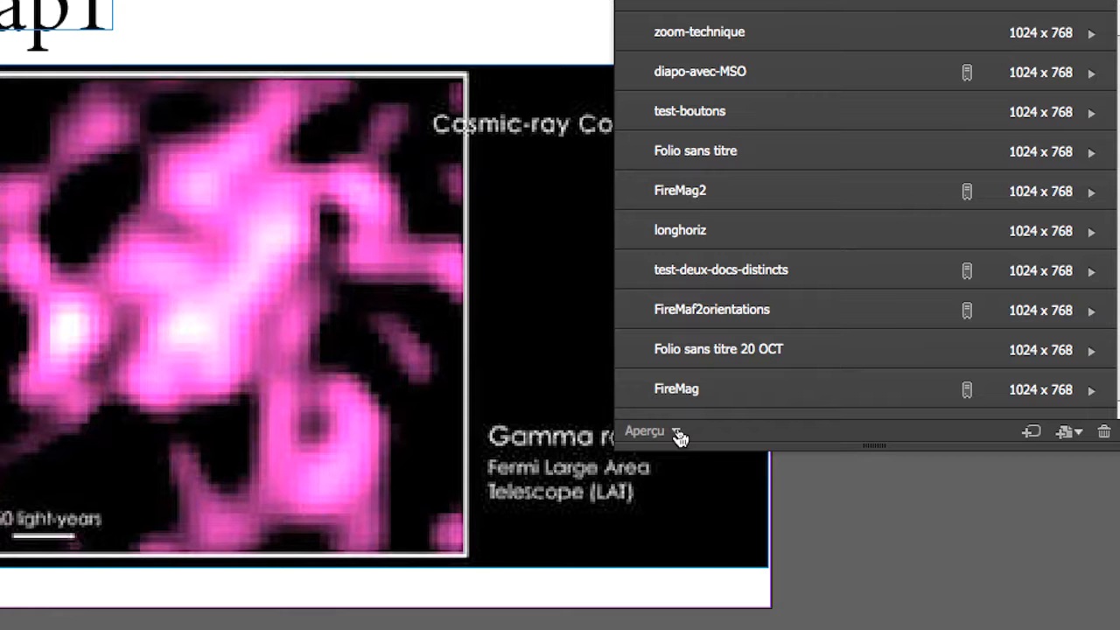
click(679, 434)
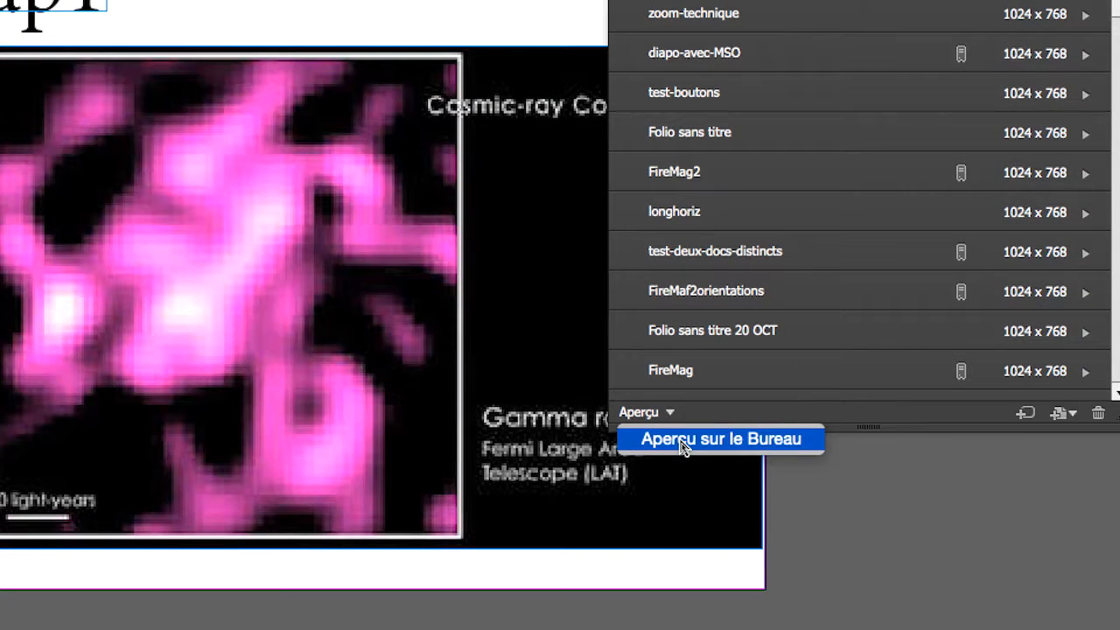
click(682, 441)
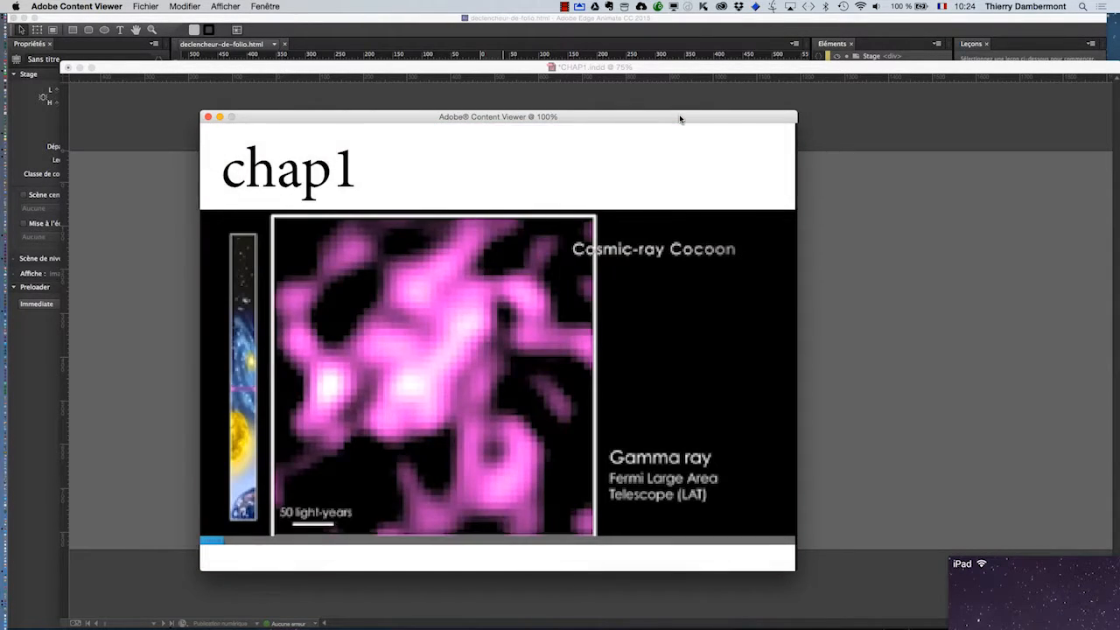
key(XF86AudioRaiseVolume)
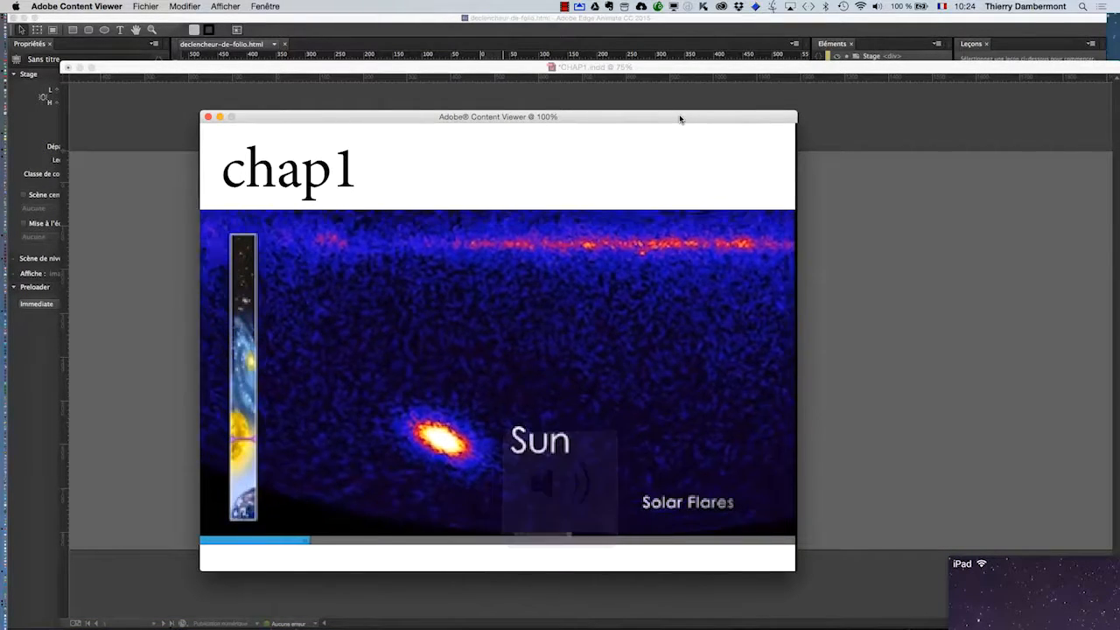
key(super+q)
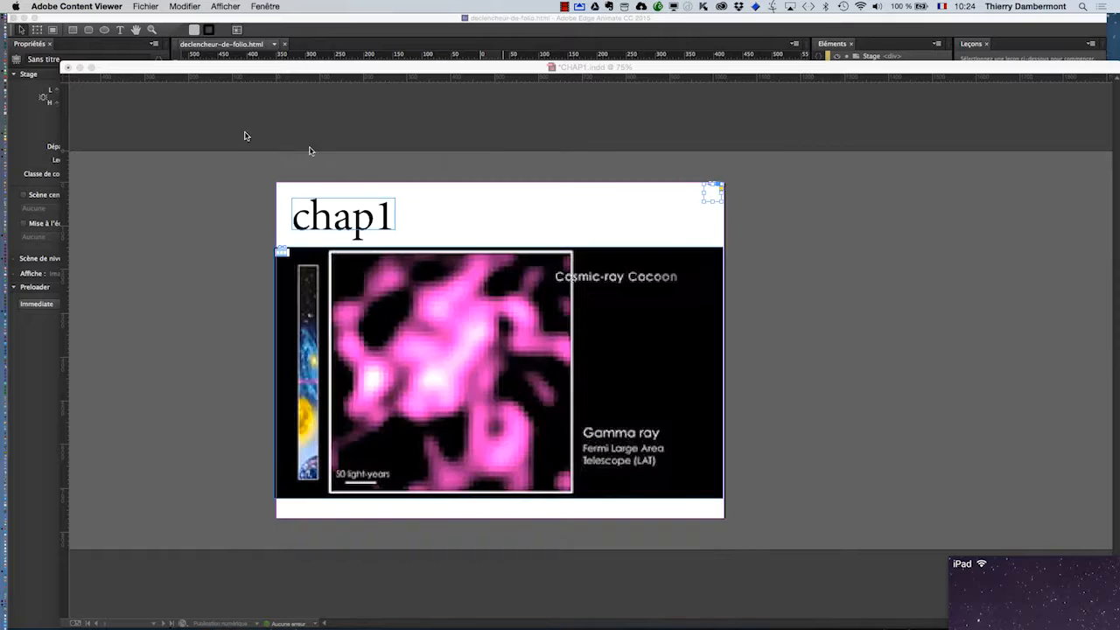
Switch to Edge Animate to point out the timeline trigger at 0:05, and return to InDesign.
key(super+Tab)
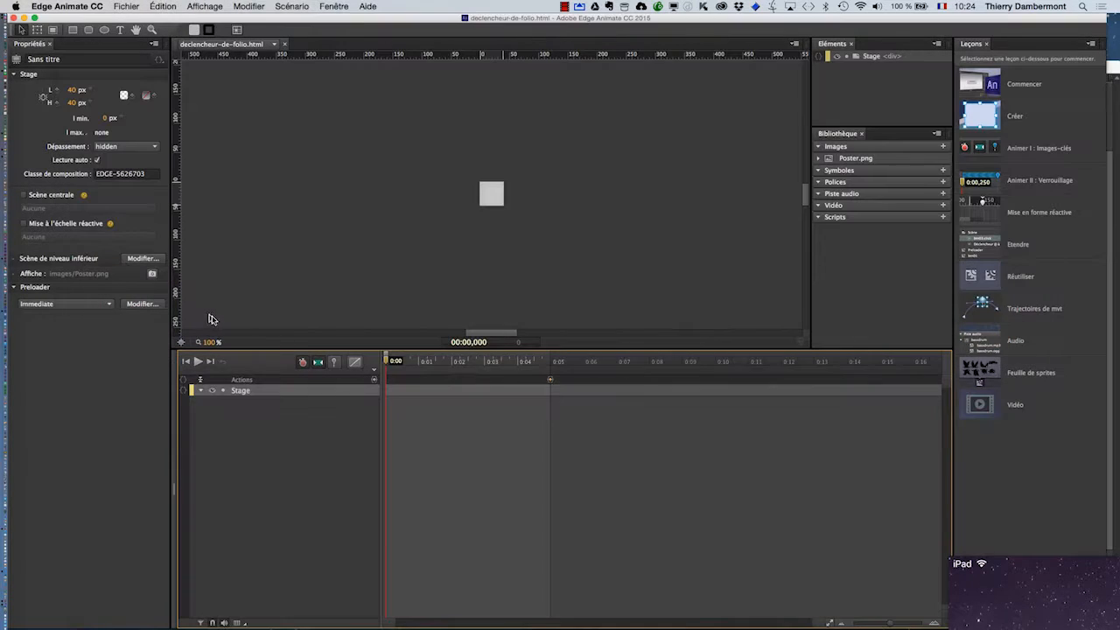
click(213, 317)
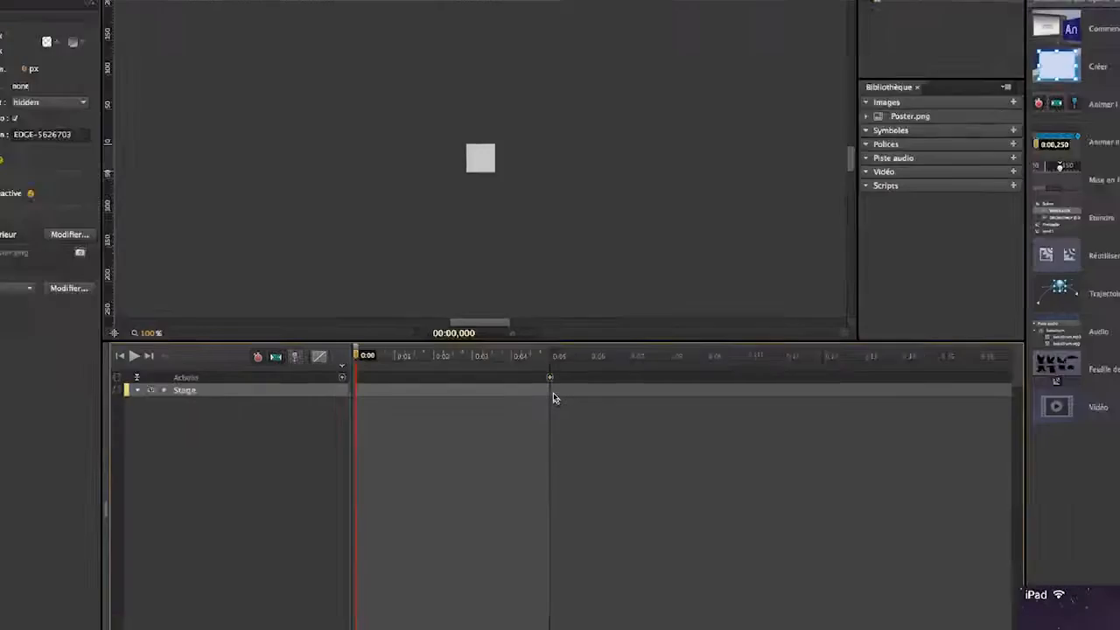
key(super+Tab)
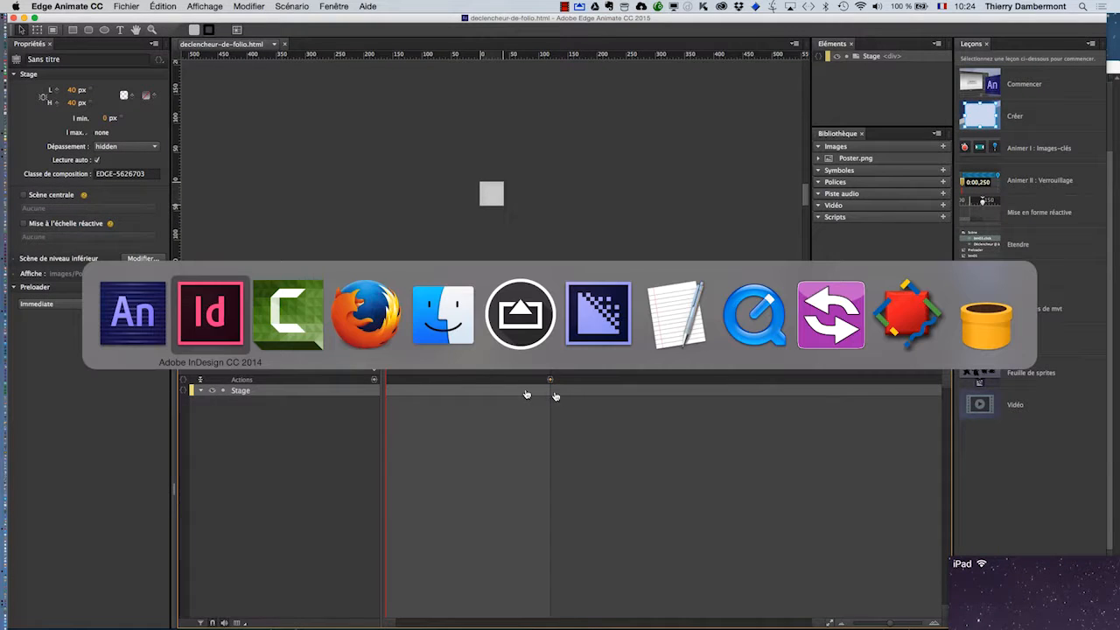
click(229, 331)
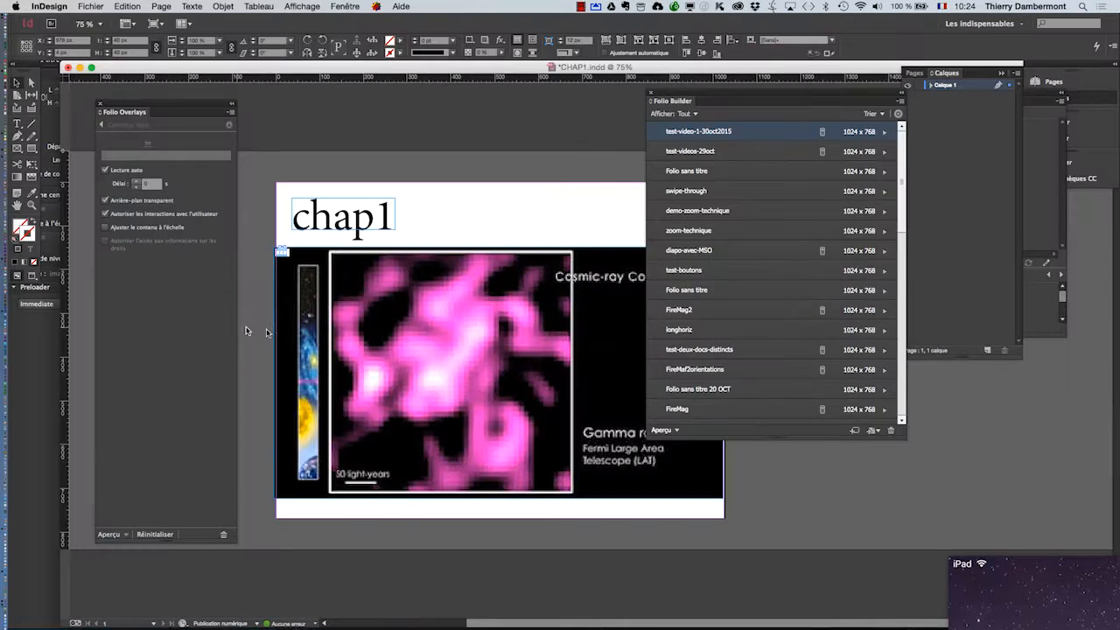
Run the desktop preview of the test-video-1-30oct2015 folio again, watch the chap1 video play and close the viewer.
click(677, 432)
click(677, 432)
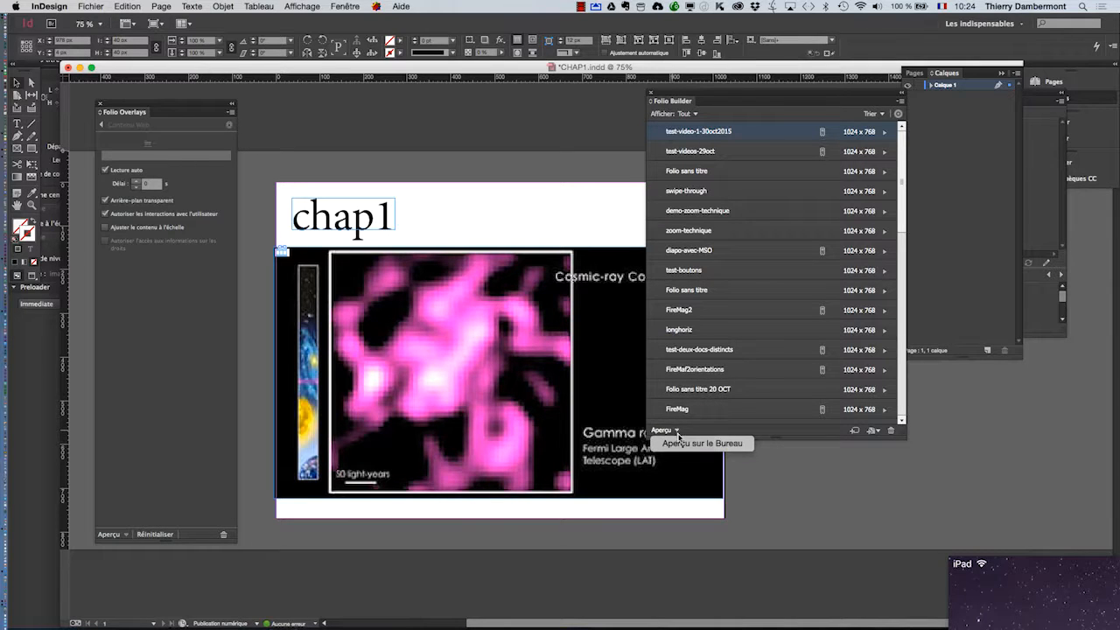
click(680, 444)
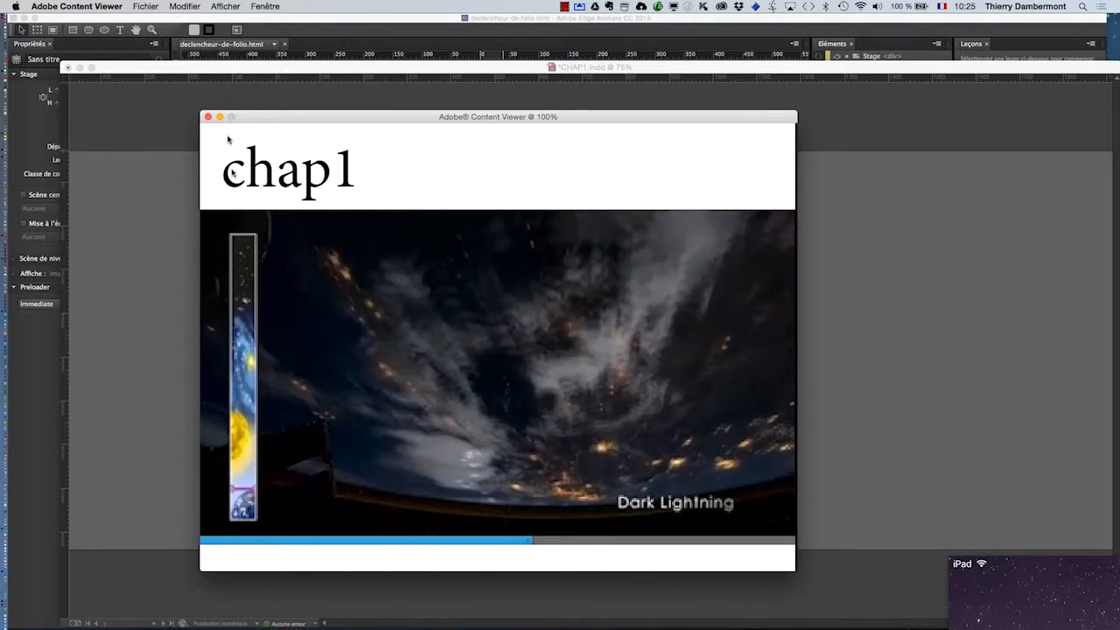
click(208, 116)
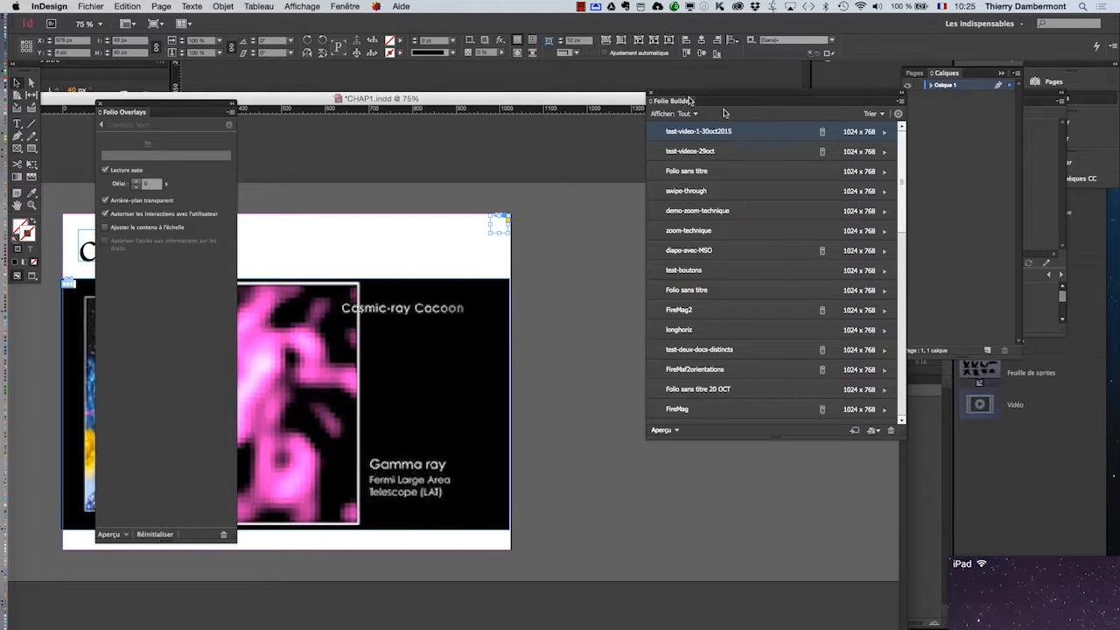
Deselect everything in CHAP1.indd, move its document window down the screen out of the way and switch to AirServer.
click(613, 517)
key(super+Tab)
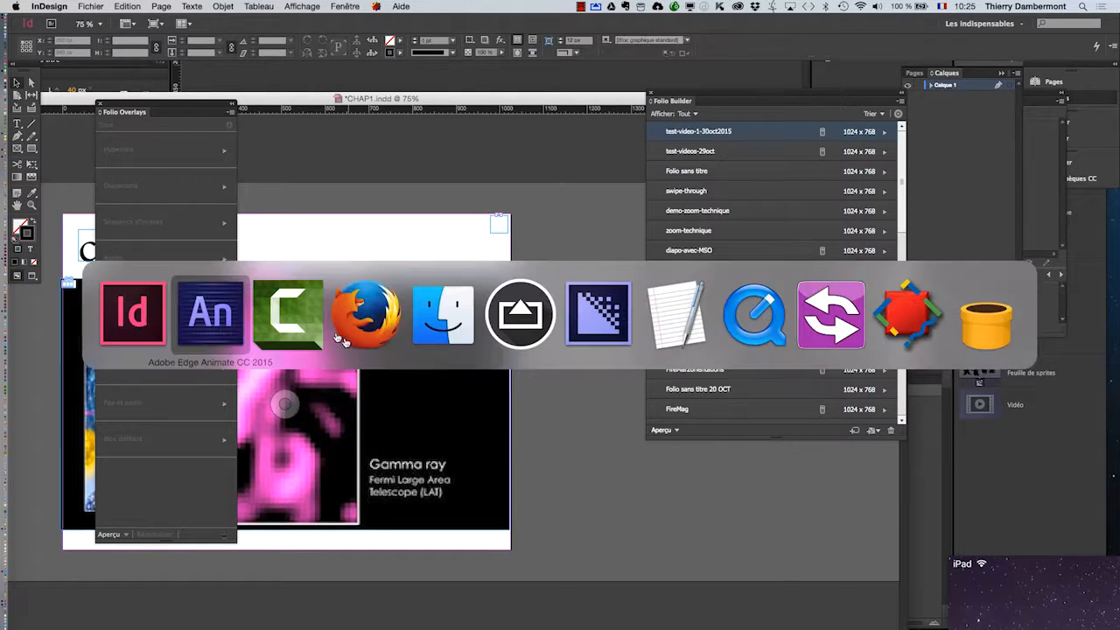
click(546, 340)
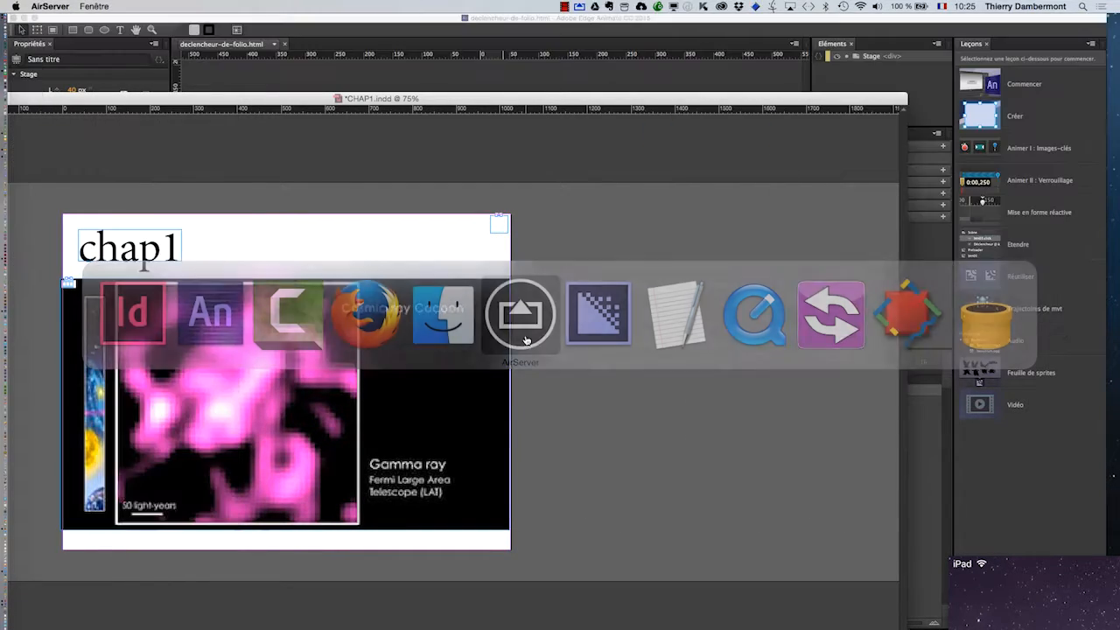
drag(433, 99, 396, 473)
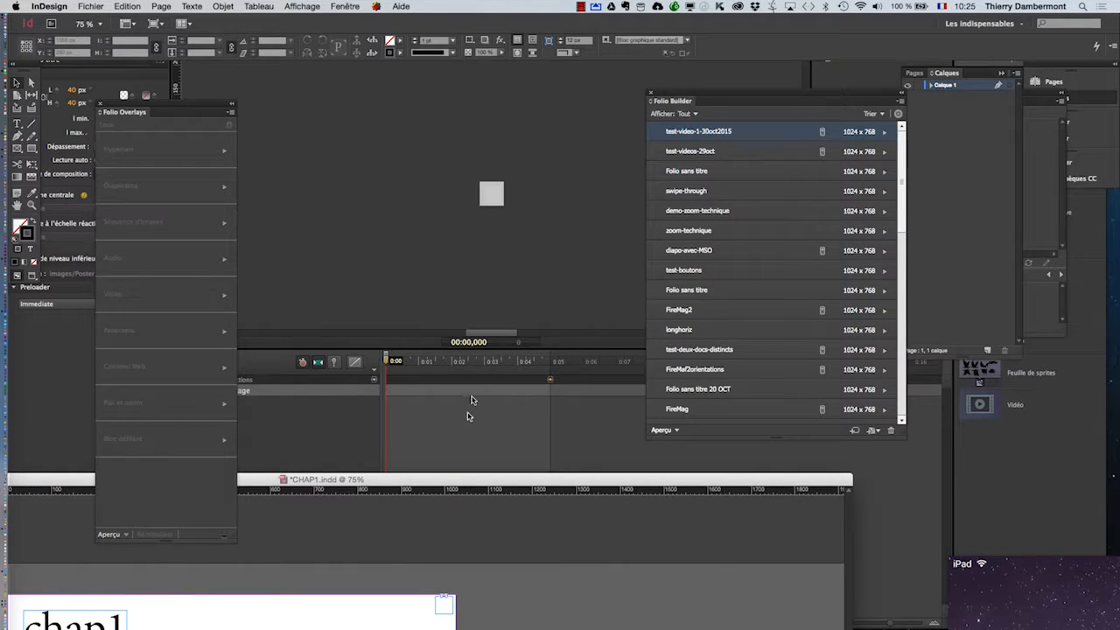
key(super+Tab)
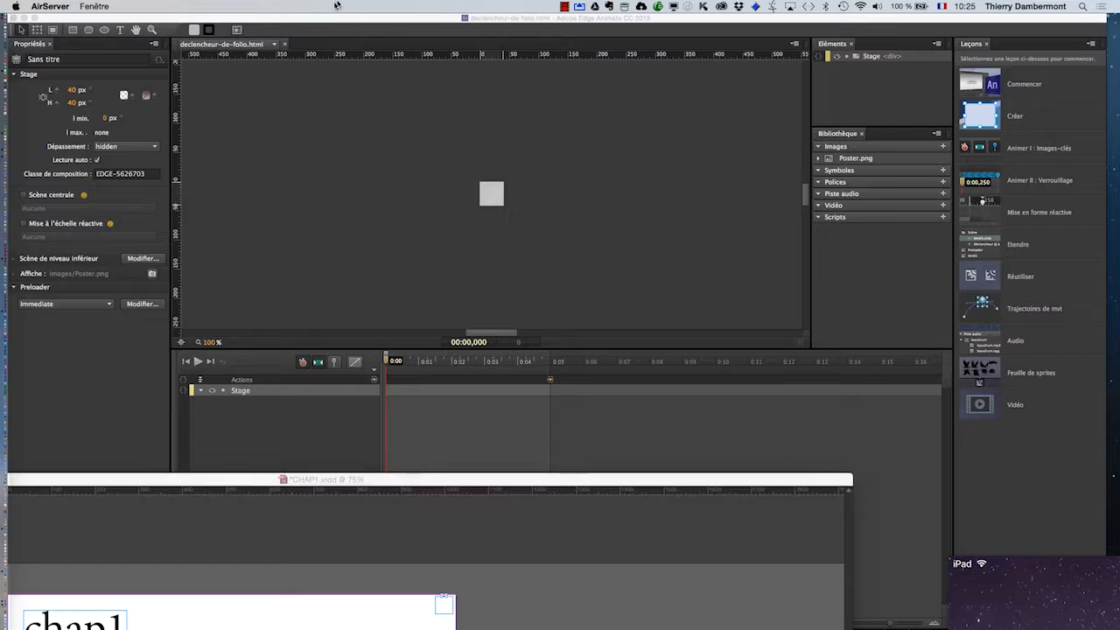
Bring AirServer's iPad mirror window forward, lower the Edge Animate window and move the mirror to the middle of the screen for the folio test.
click(94, 6)
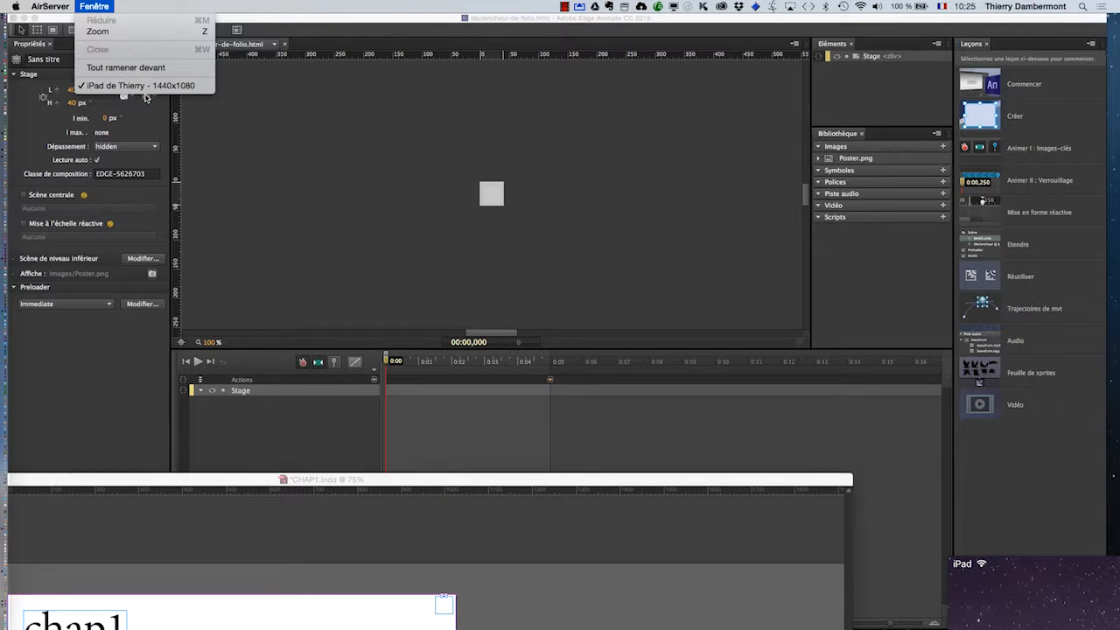
click(145, 86)
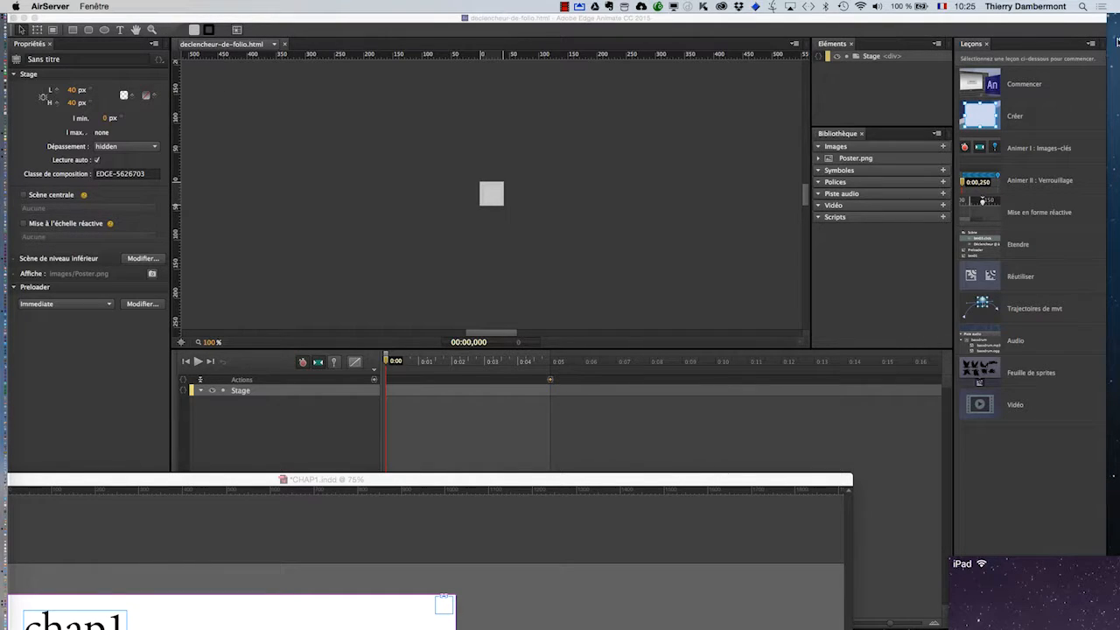
drag(1027, 23, 705, 484)
click(1034, 566)
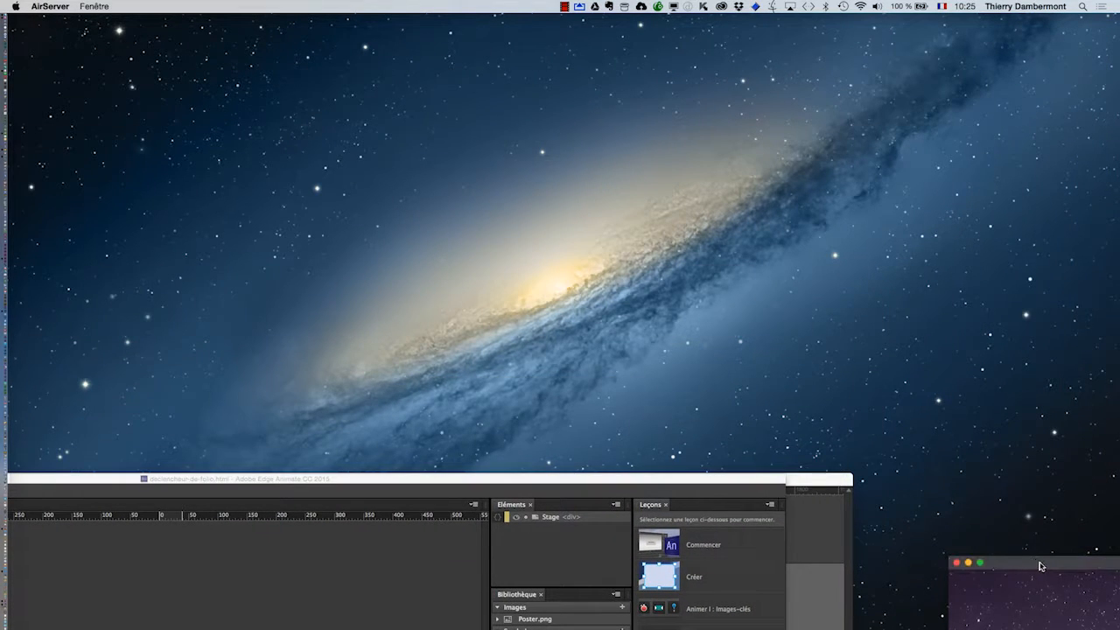
drag(1041, 565, 474, 82)
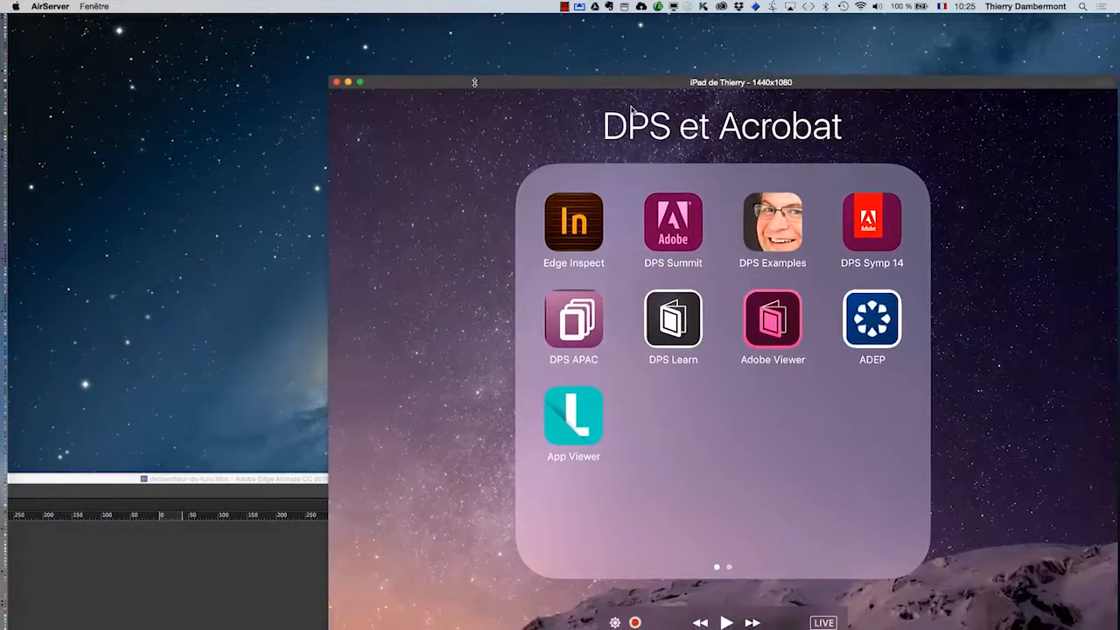
drag(808, 84, 579, 21)
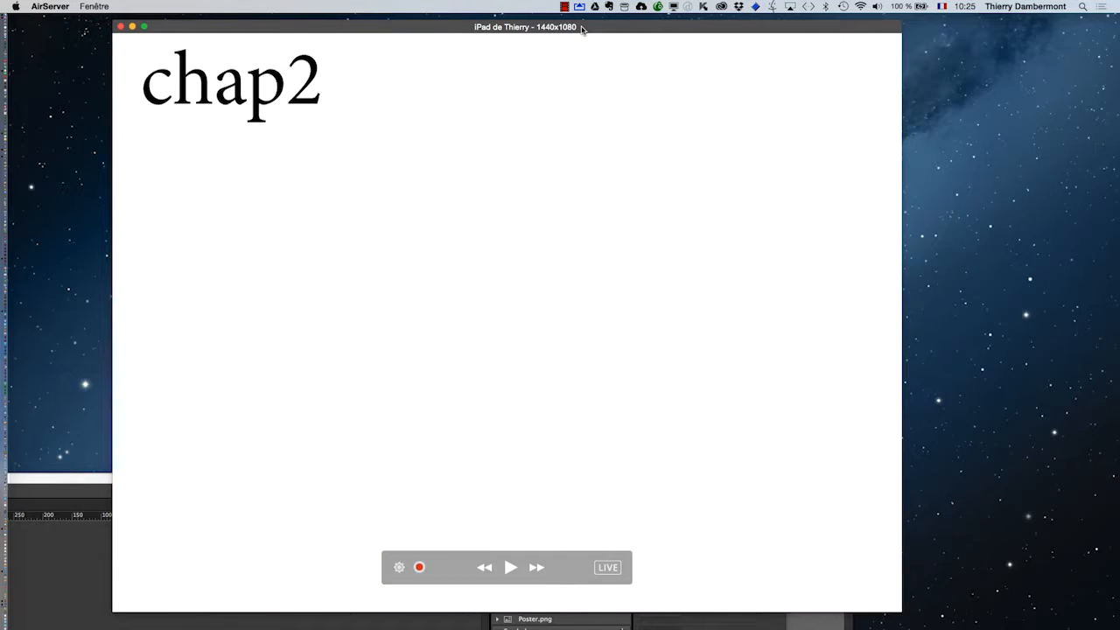
Return to the CHAP1.indd window in InDesign and move the Folio Overlays panel out from behind the iPad mirror.
key(super+Tab)
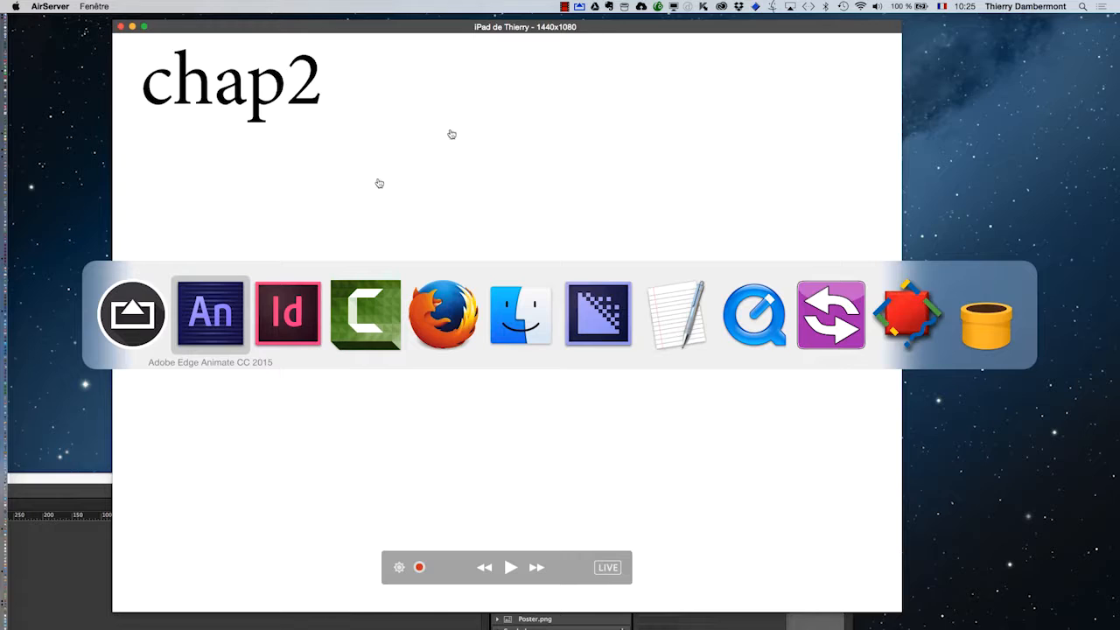
click(301, 318)
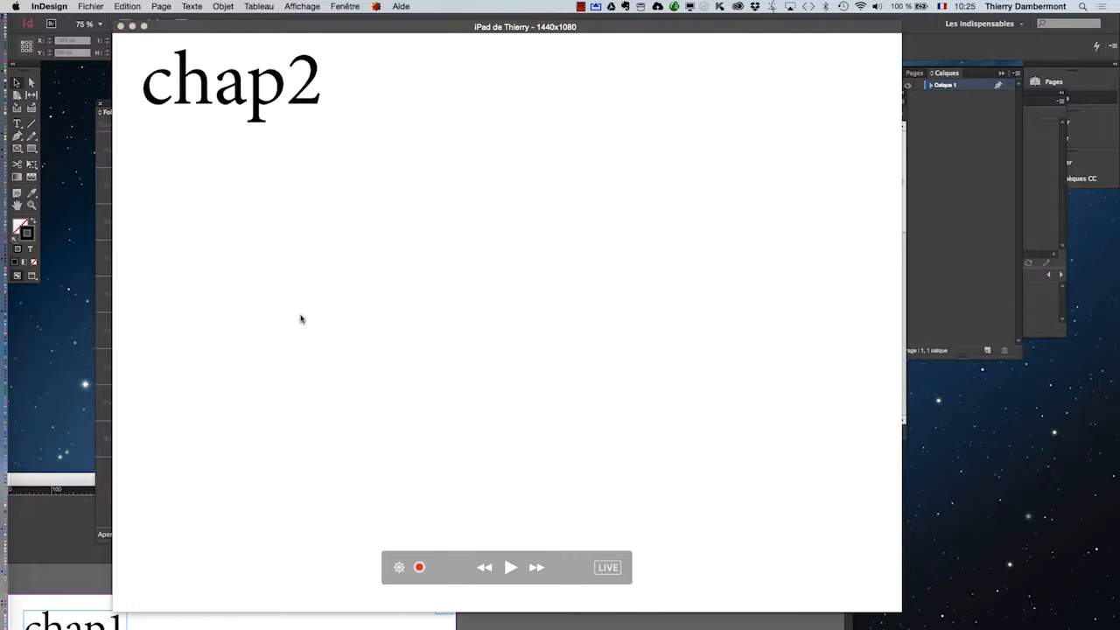
click(344, 7)
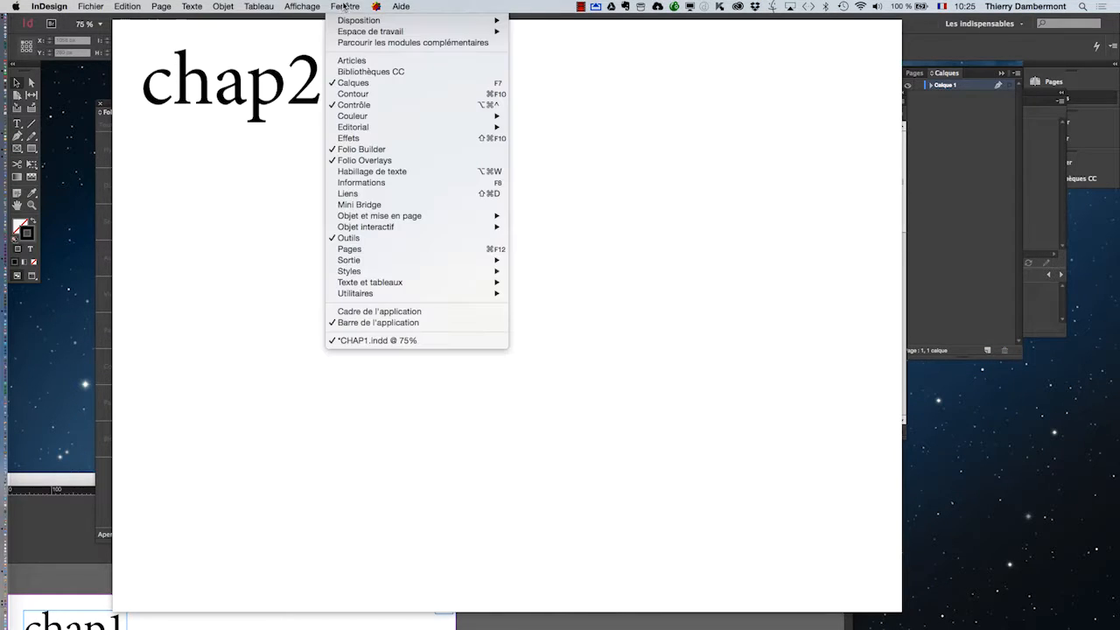
click(365, 340)
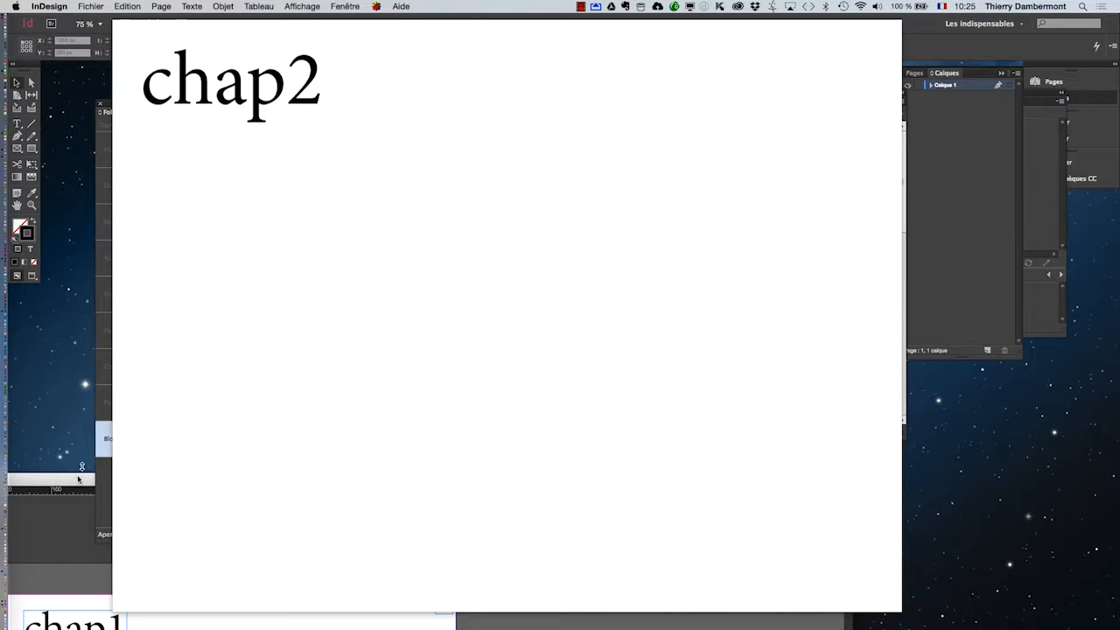
drag(107, 103, 1000, 271)
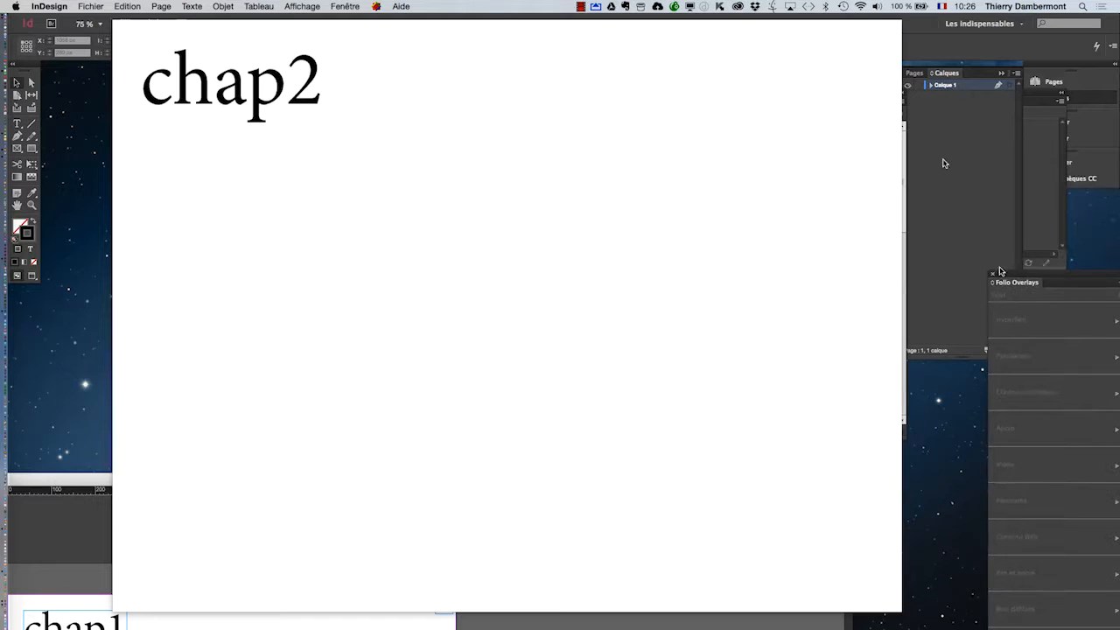
Move the iPad mirror window aside, return to InDesign and preview the test-video-1-30oct2015 folio on the connected iPad.
click(831, 21)
drag(858, 26, 539, 104)
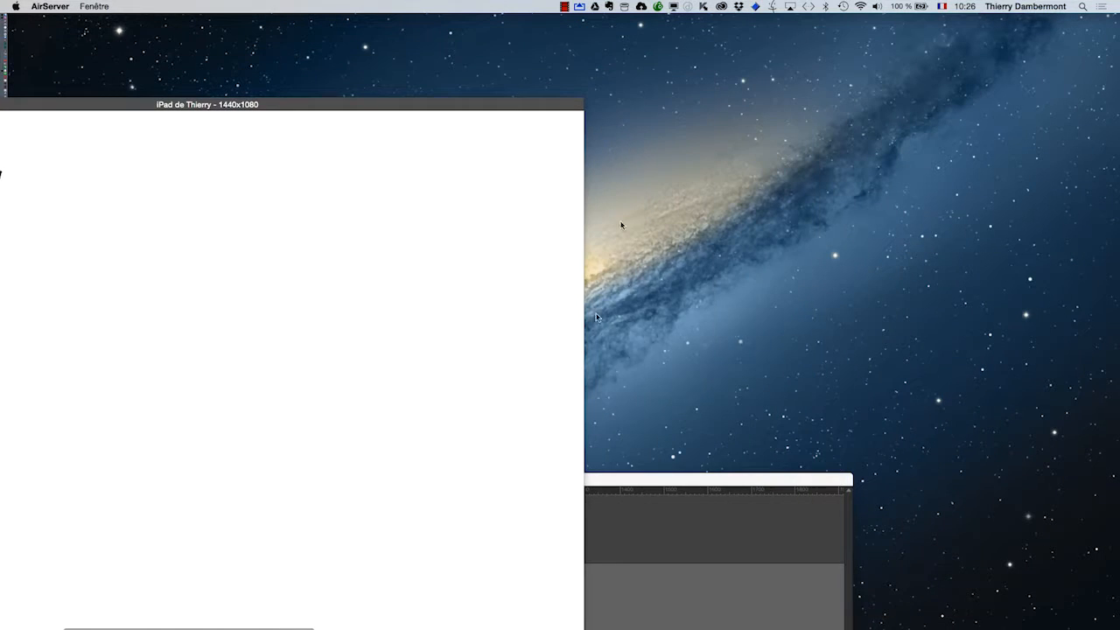
key(super+Tab)
click(210, 317)
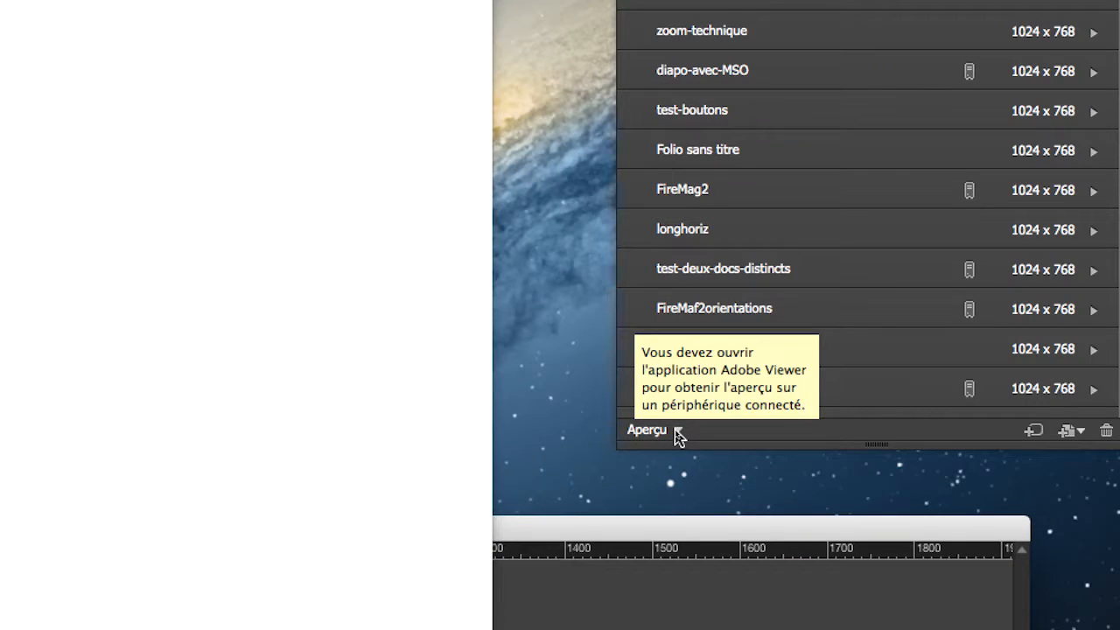
click(678, 432)
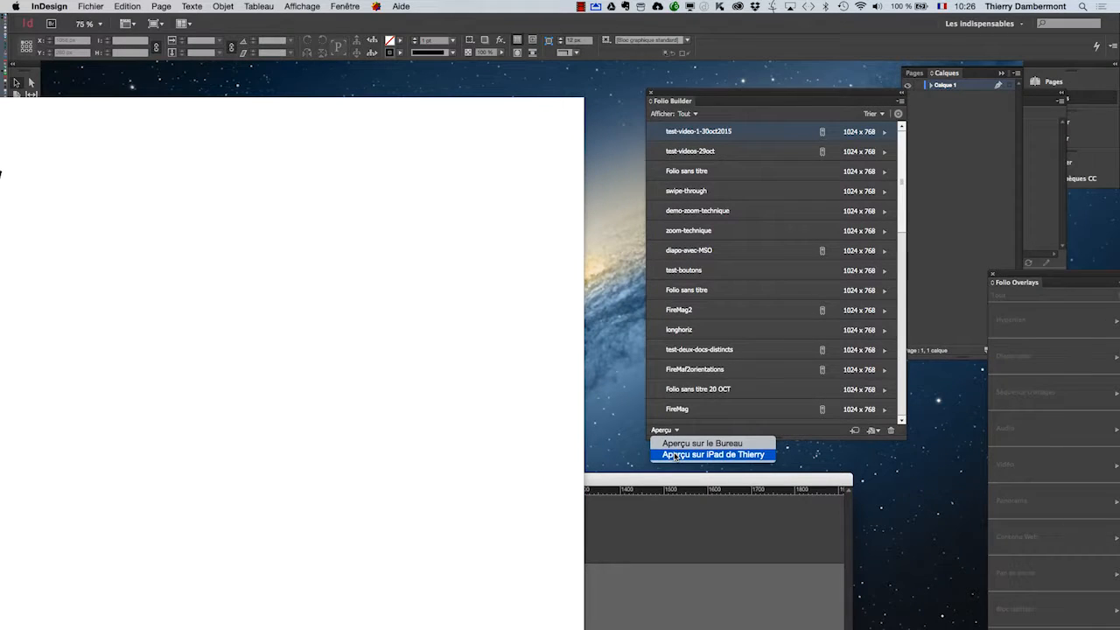
click(675, 455)
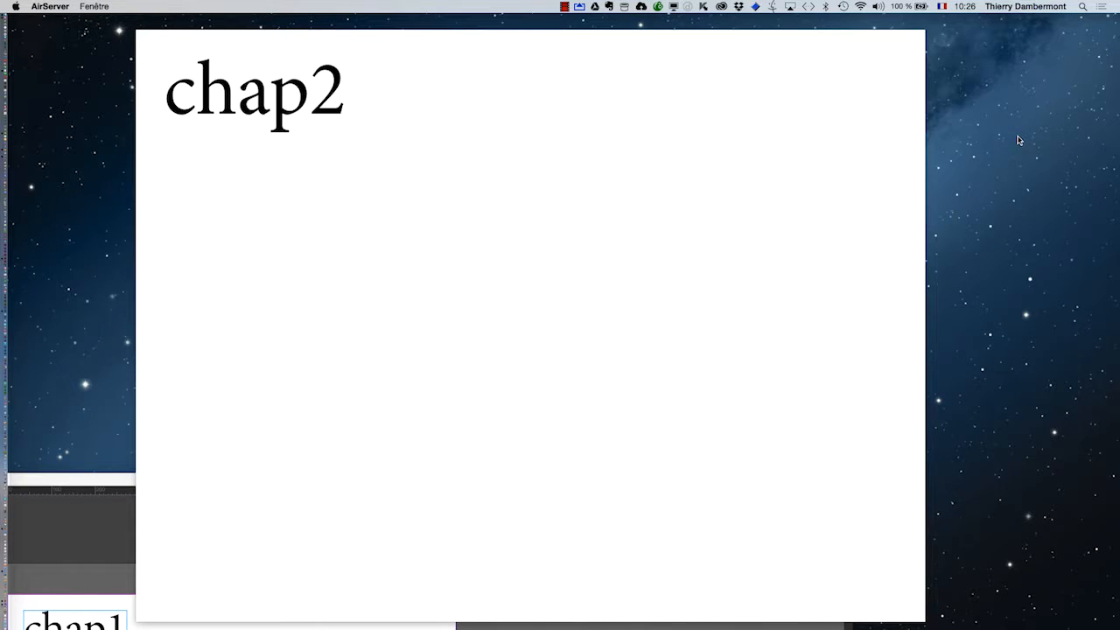
Switch to Edge Animate, lower the iPad mirror out of the way and raise the declencheur-de-folio.html window to expose its timeline.
key(super+Tab)
click(286, 342)
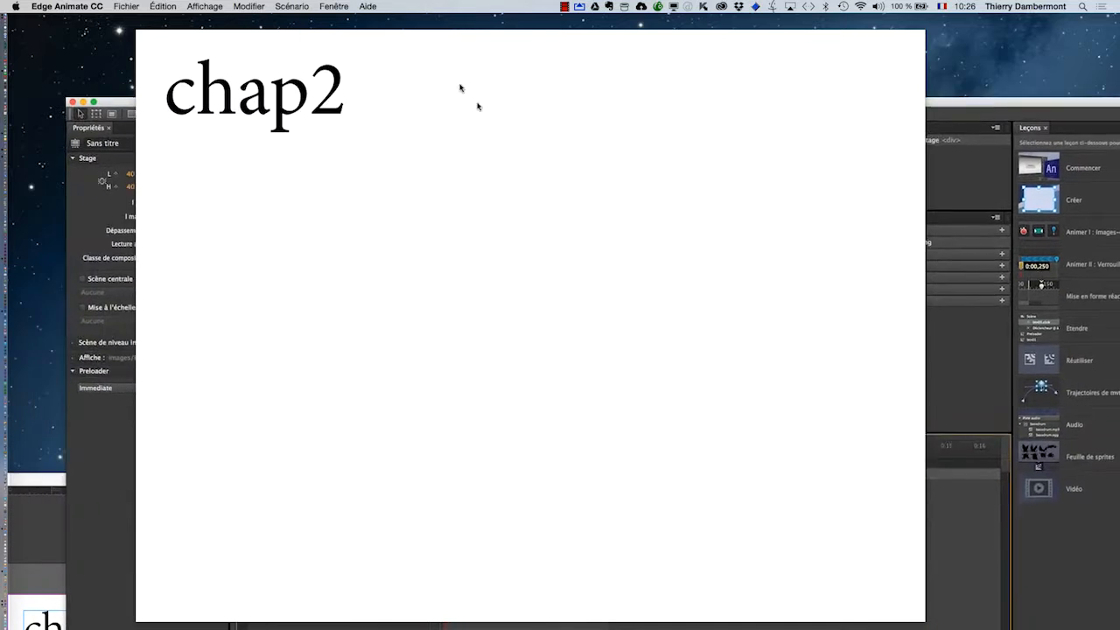
click(900, 38)
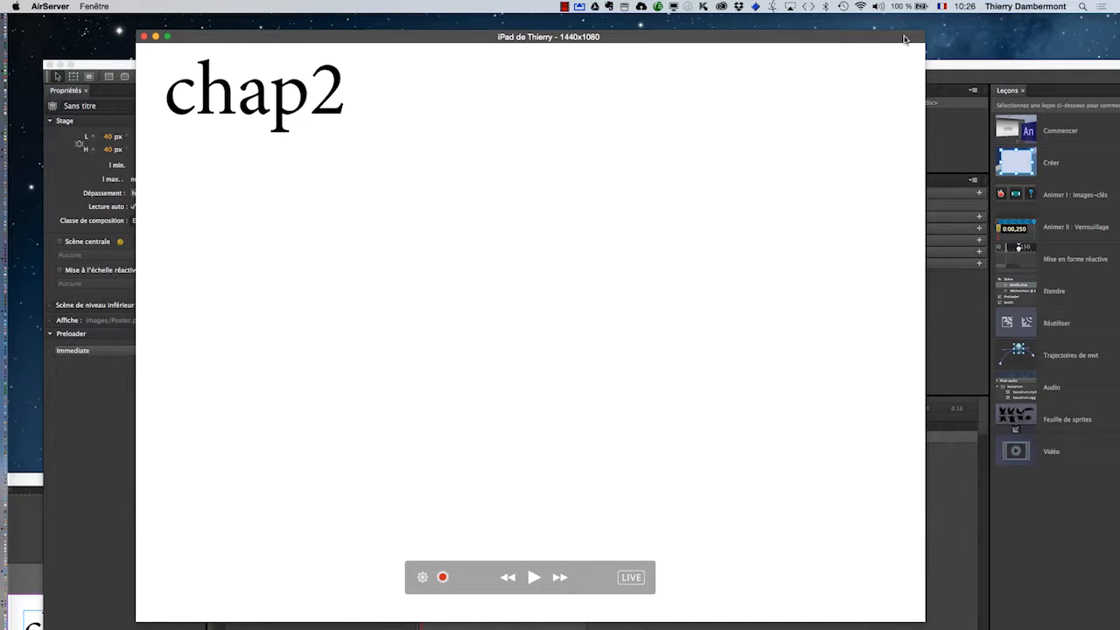
drag(902, 37, 454, 558)
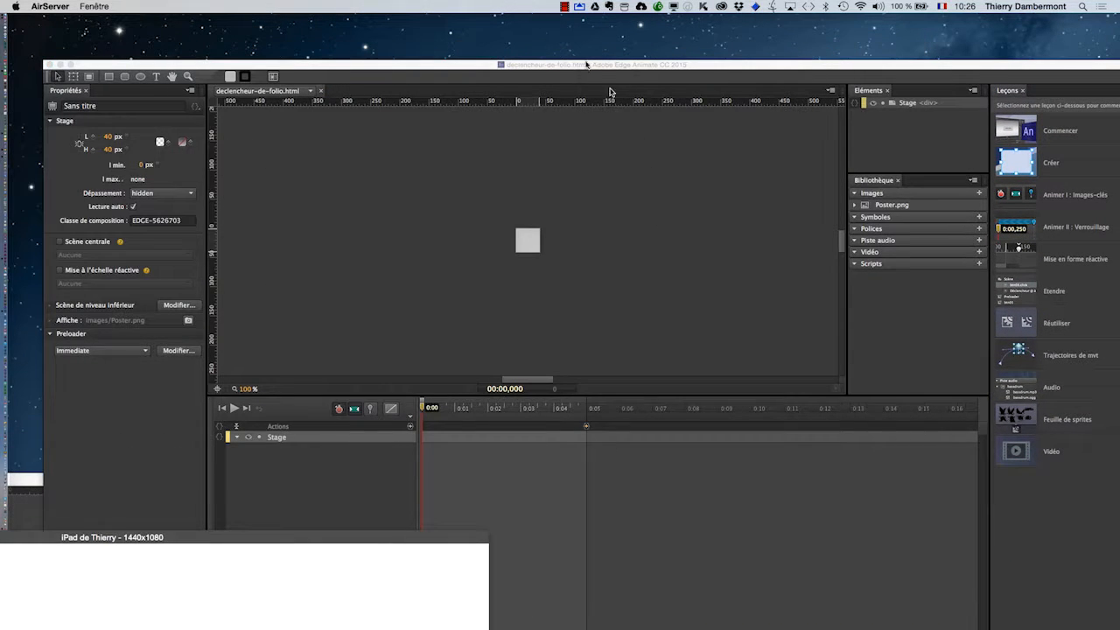
drag(585, 66, 563, 31)
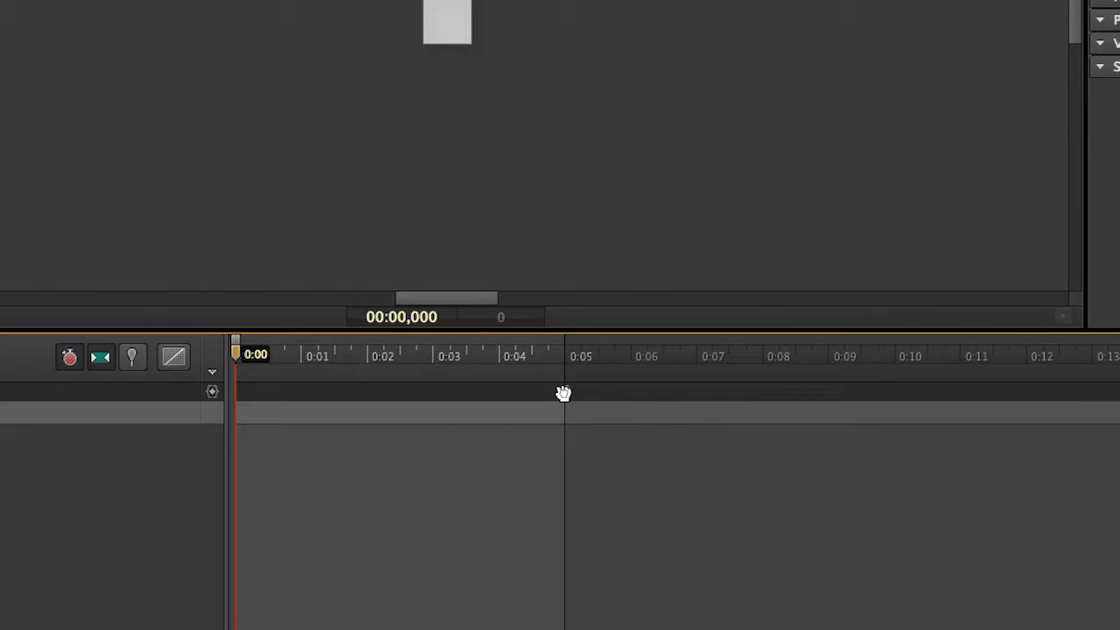
Move the timeline trigger of declencheur-de-folio.html to 0:08, then save and publish the composition.
drag(564, 393, 887, 393)
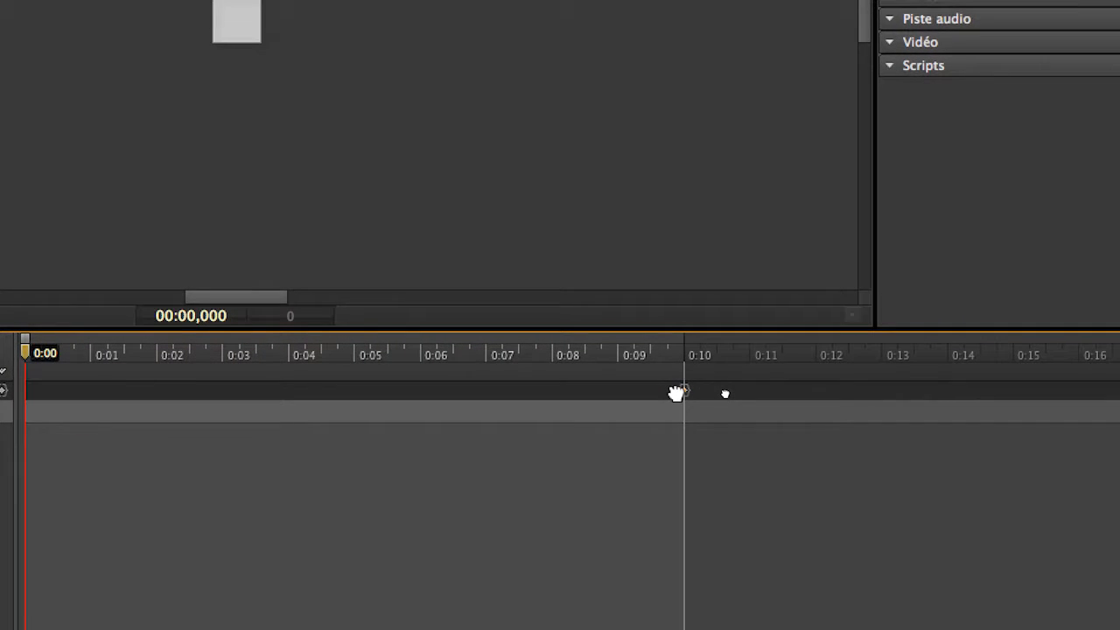
drag(676, 393, 553, 388)
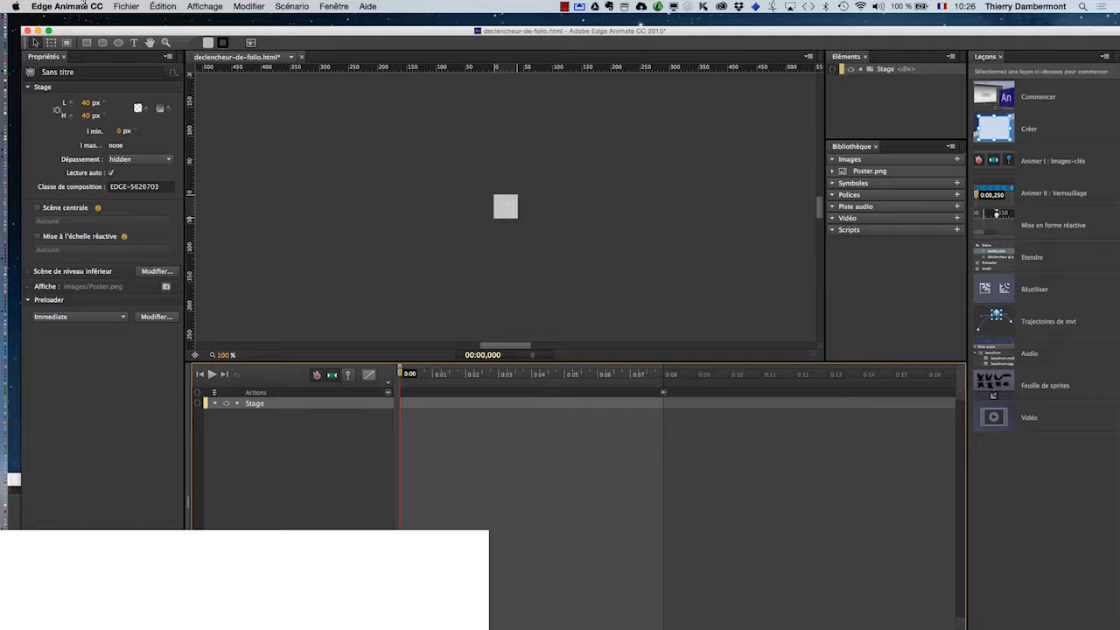
click(125, 5)
click(140, 82)
click(131, 6)
click(145, 158)
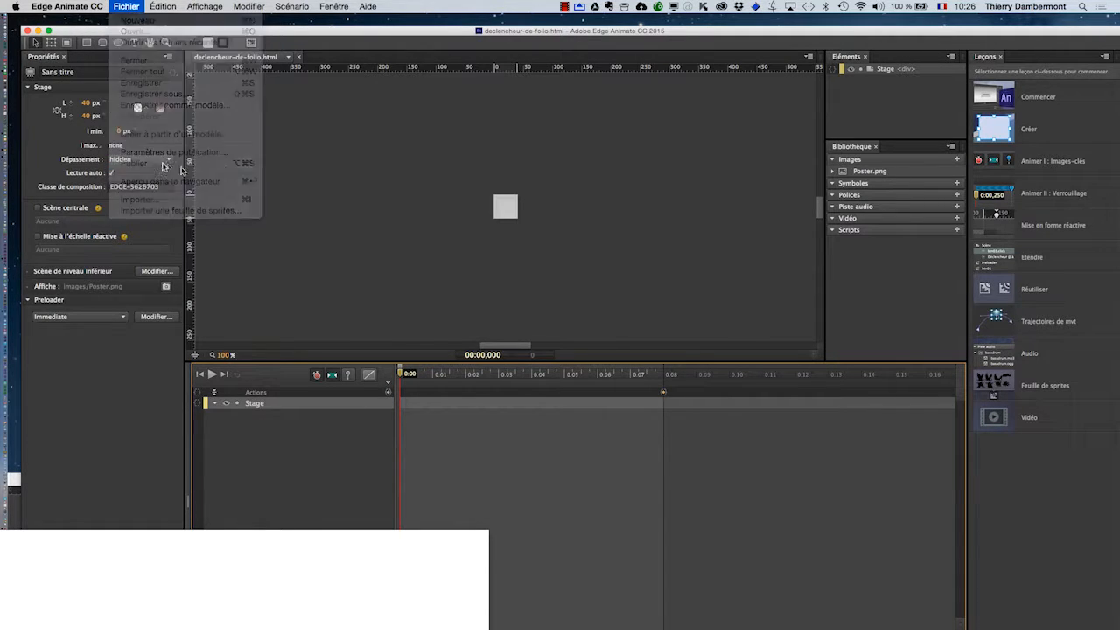
Switch to InDesign, separate the Folio Builder and Links panels and update the modified declencheur-de-folio.oam link.
key(super+Tab)
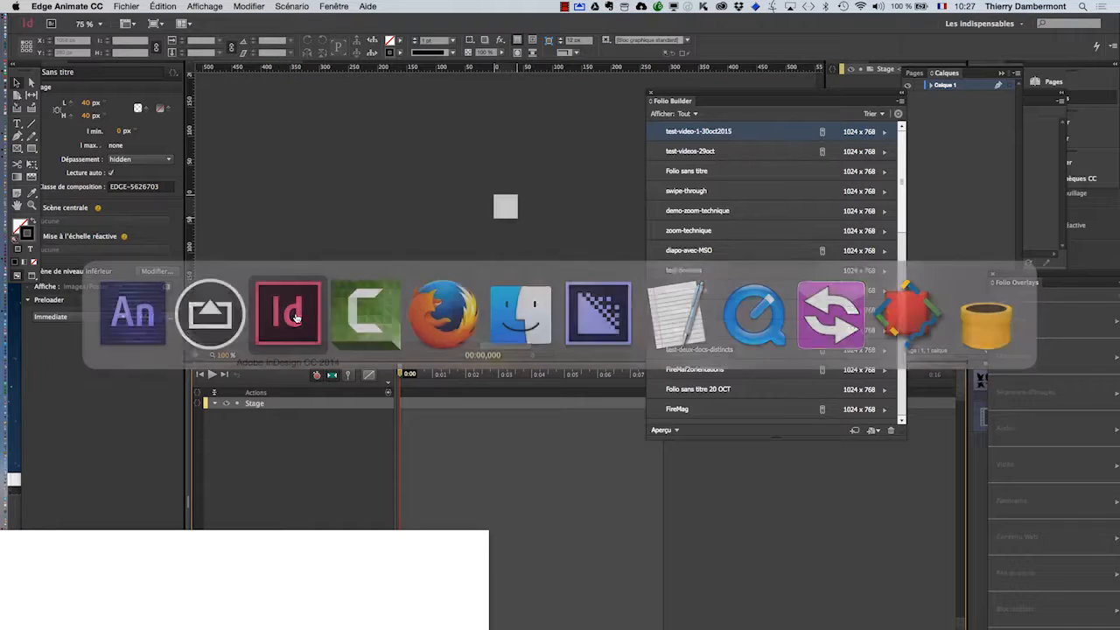
drag(868, 103, 583, 93)
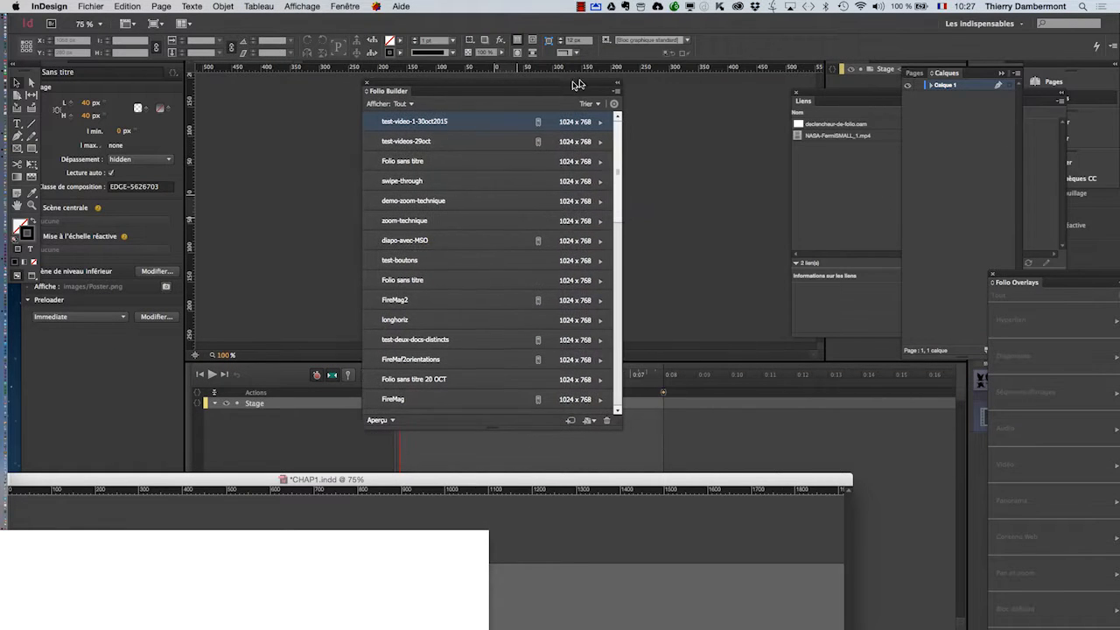
drag(850, 95, 744, 93)
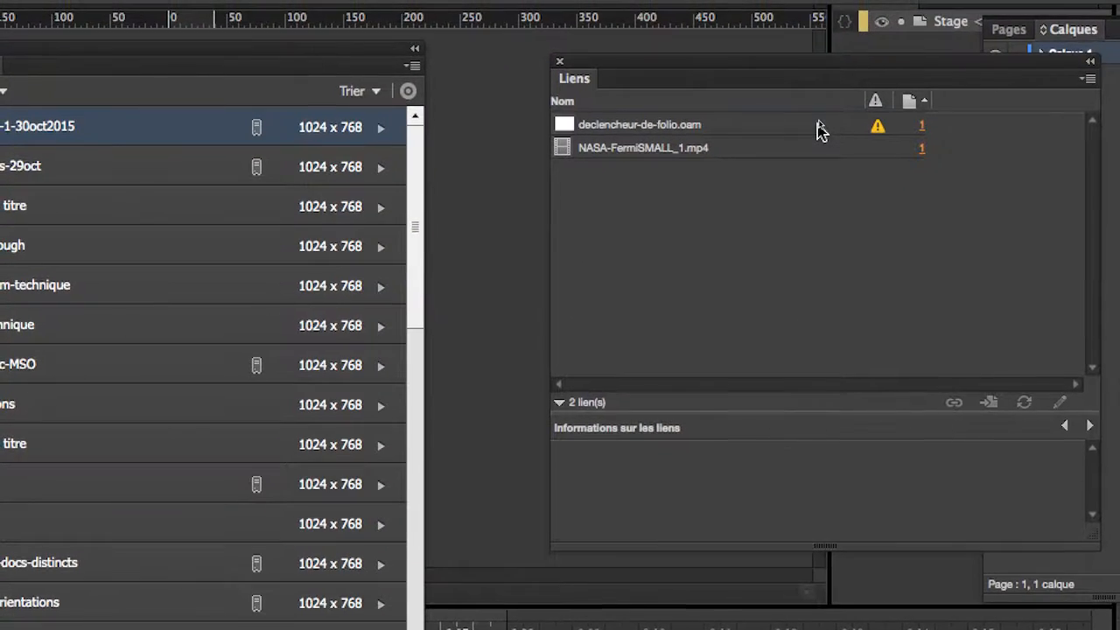
click(820, 122)
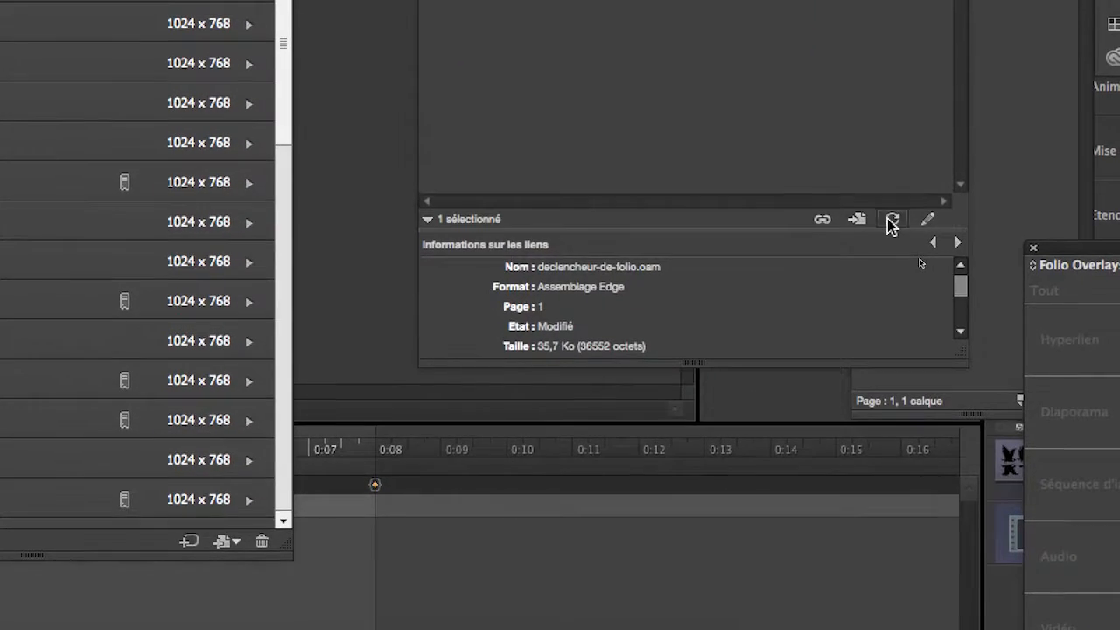
click(996, 379)
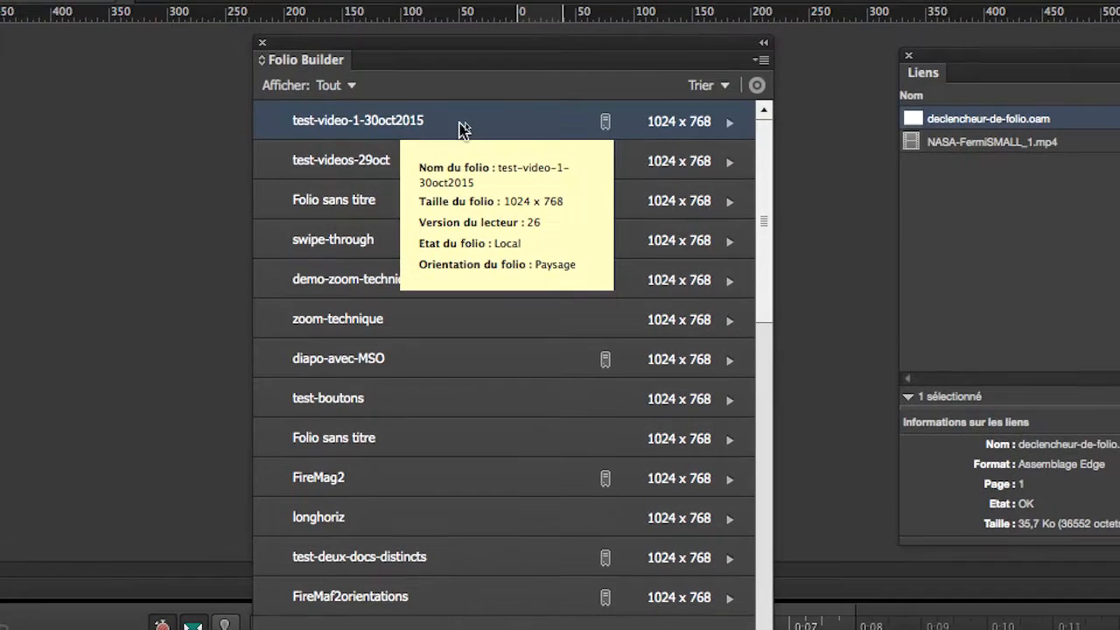
Update the CHAP1 article in the test-video-1-30oct2015 folio and return to the folio list.
double_click(450, 123)
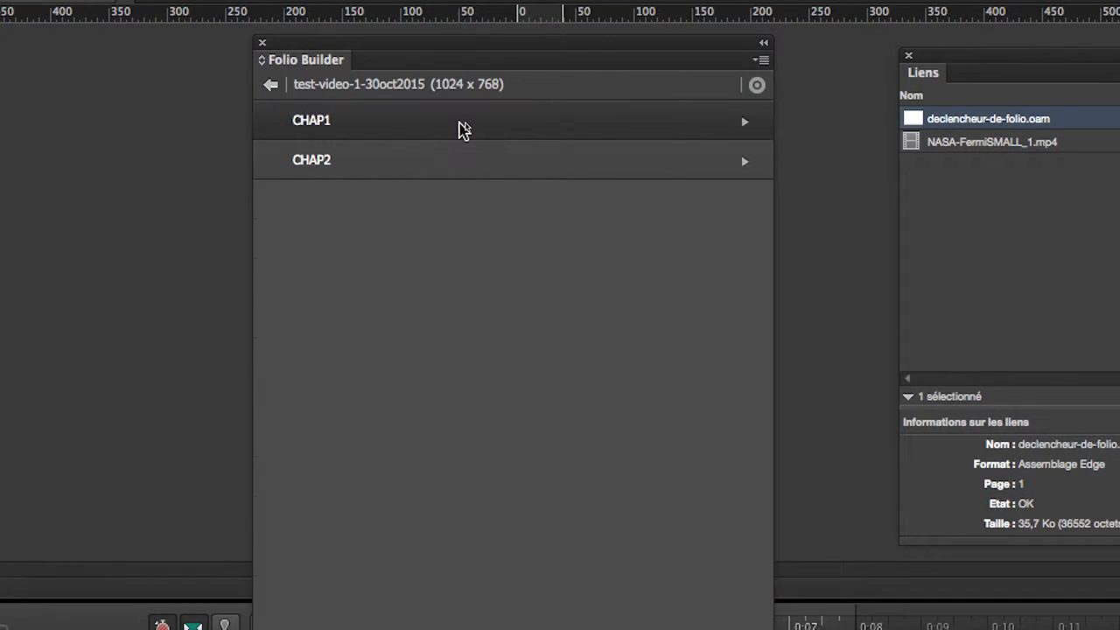
click(458, 131)
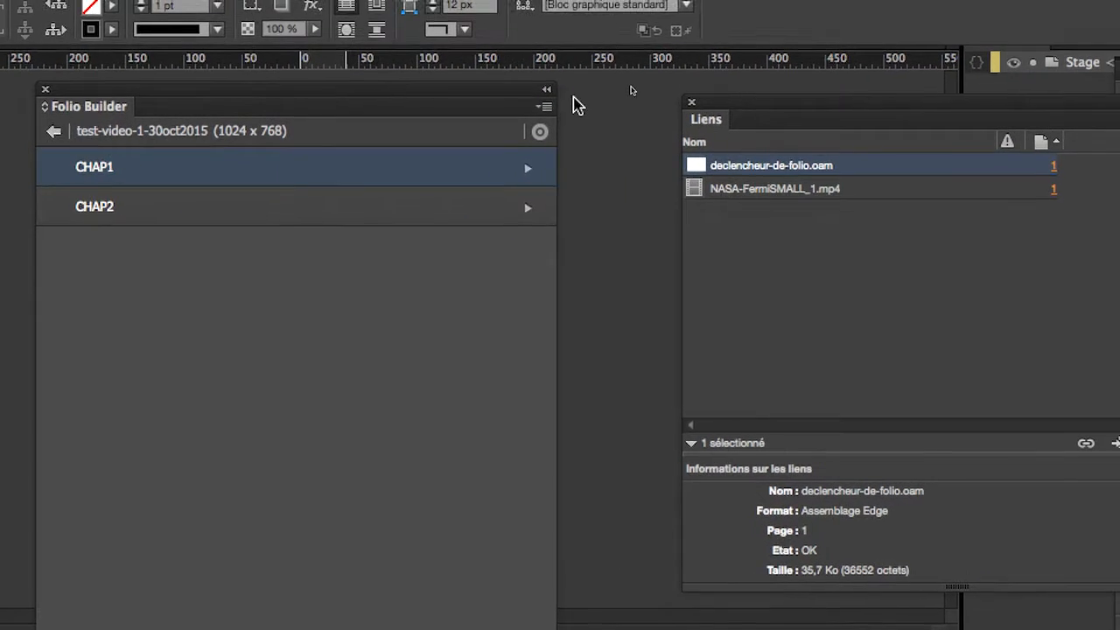
click(617, 82)
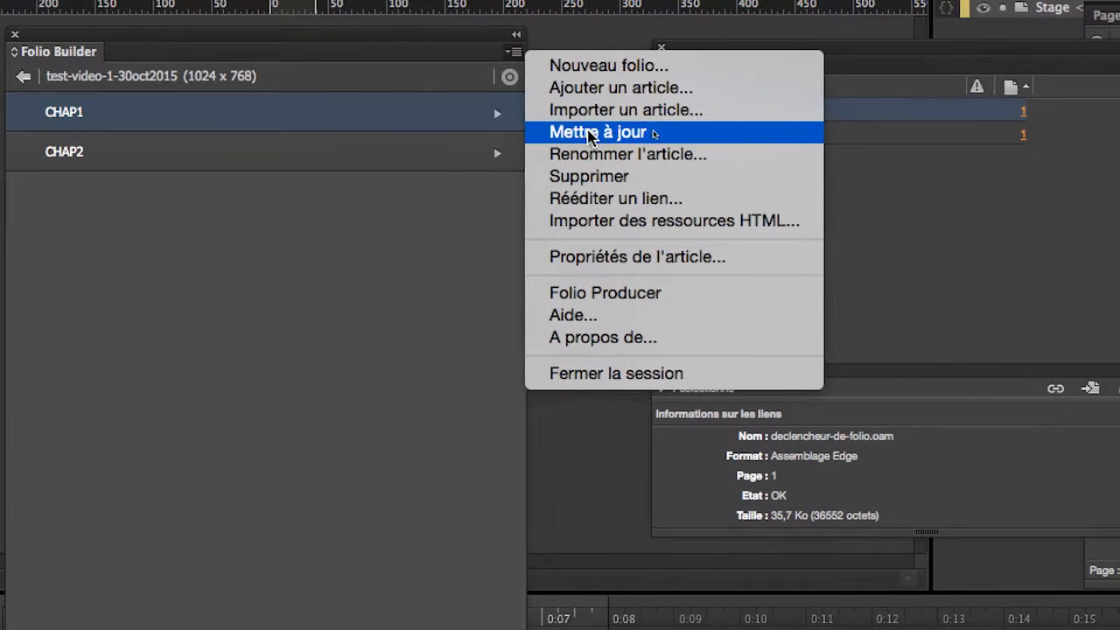
click(634, 181)
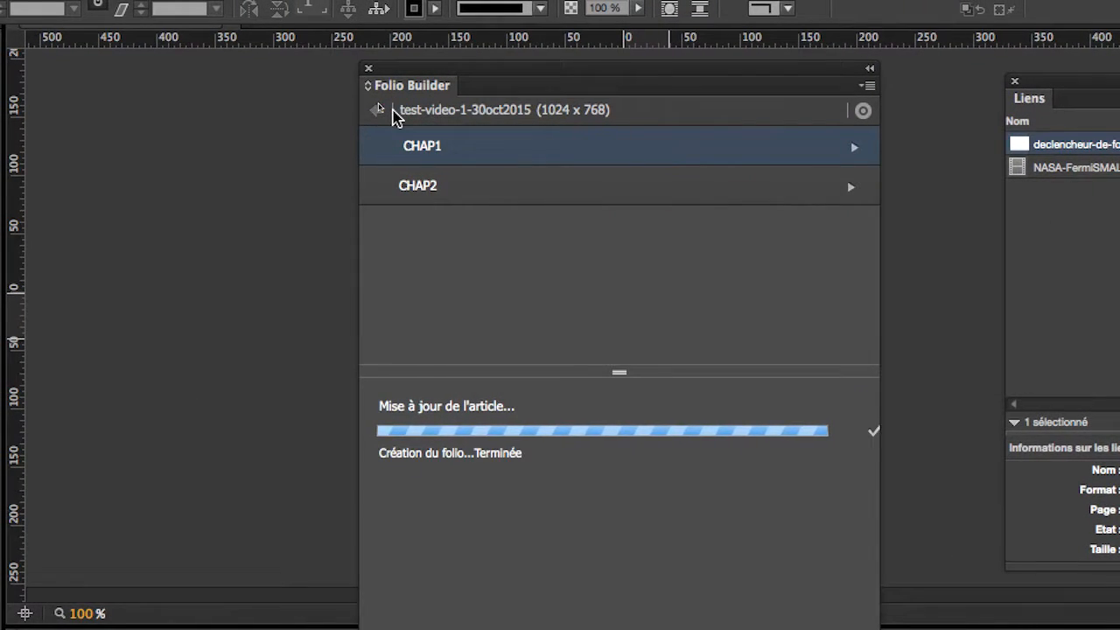
click(380, 110)
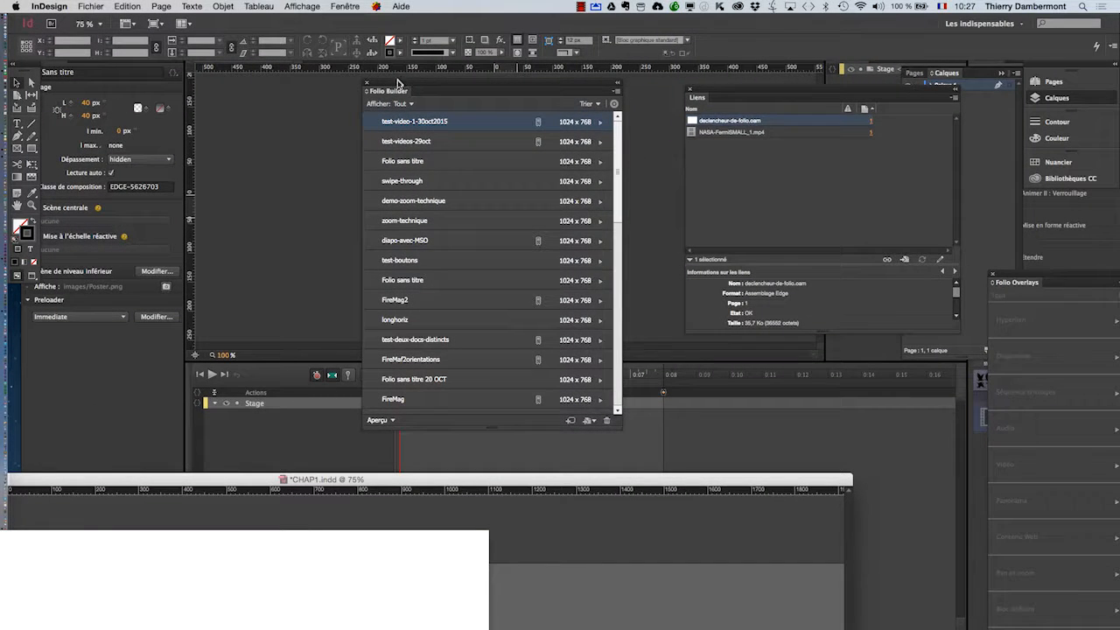
Move the Folio Builder panel clear of the mirror area and preview the updated folio on the connected iPad.
drag(397, 83, 833, 148)
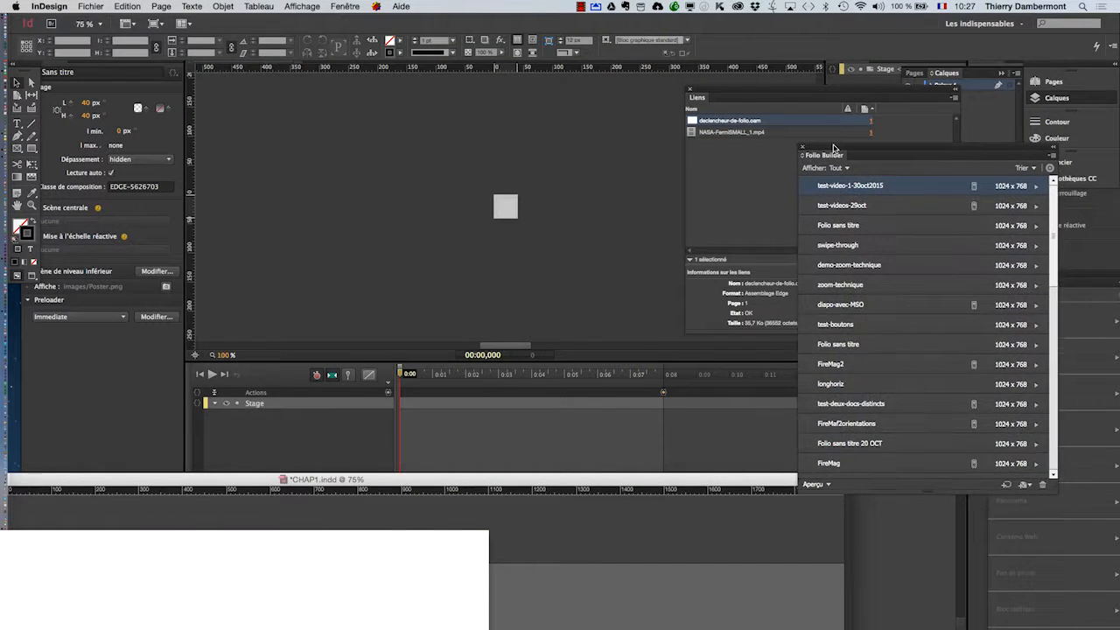
click(830, 487)
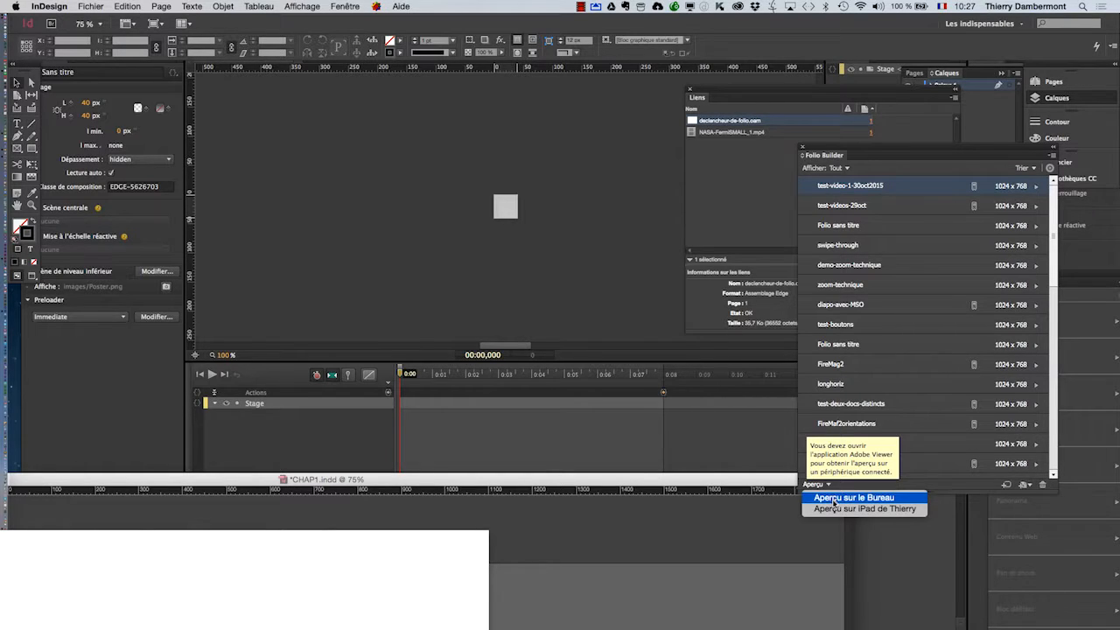
click(836, 507)
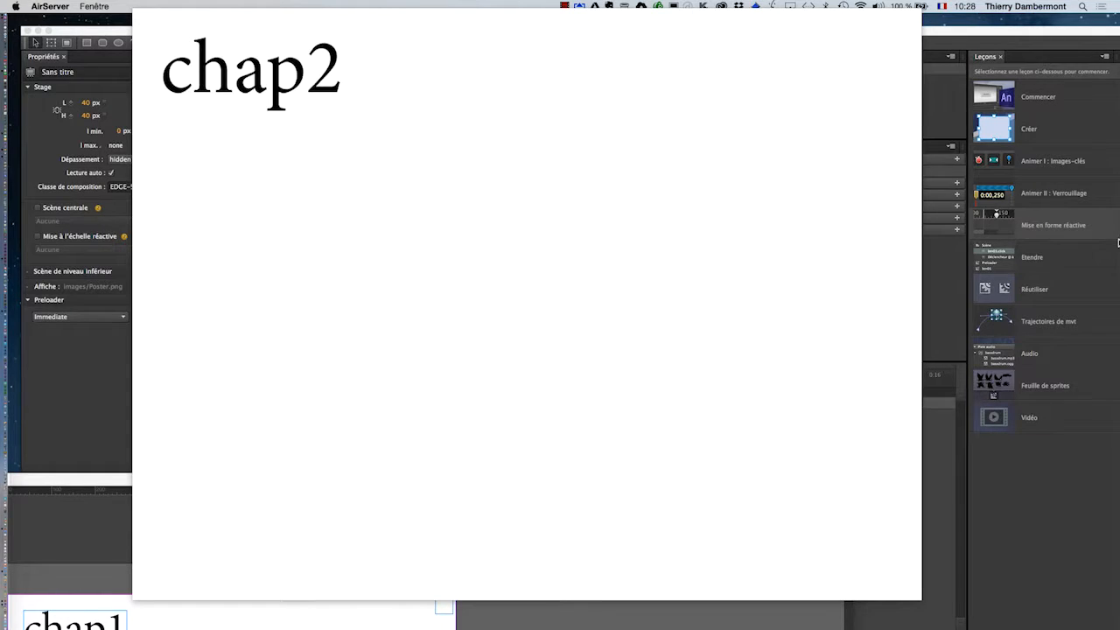
Switch back to Edge Animate, lower the iPad mirror window below the stage and make the Edge Animate window active.
key(super+Tab)
key(super+Tab)
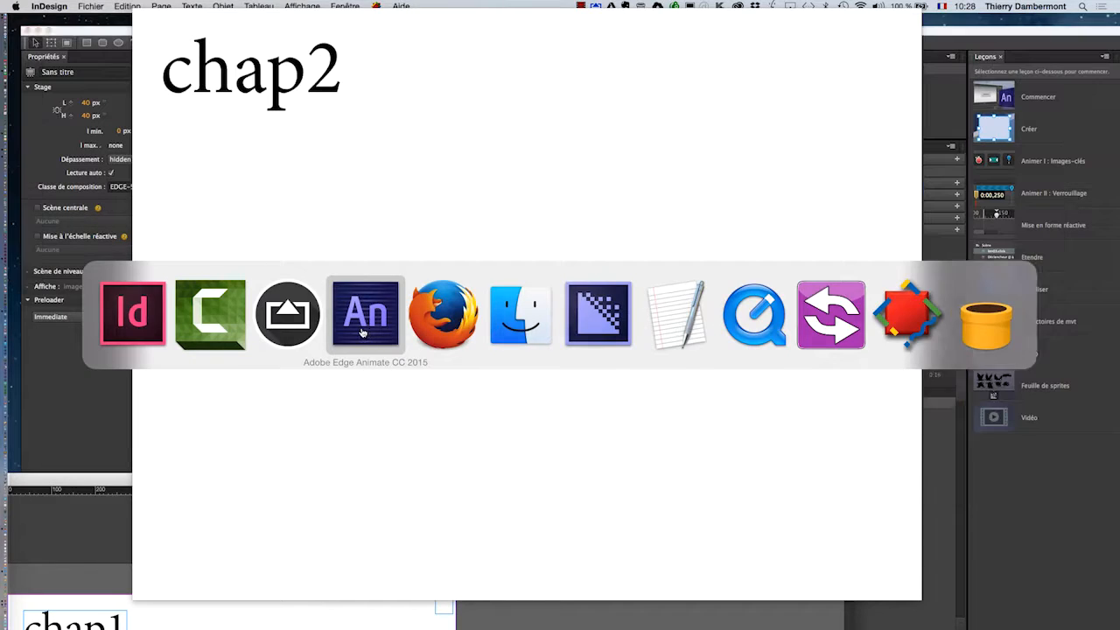
click(363, 324)
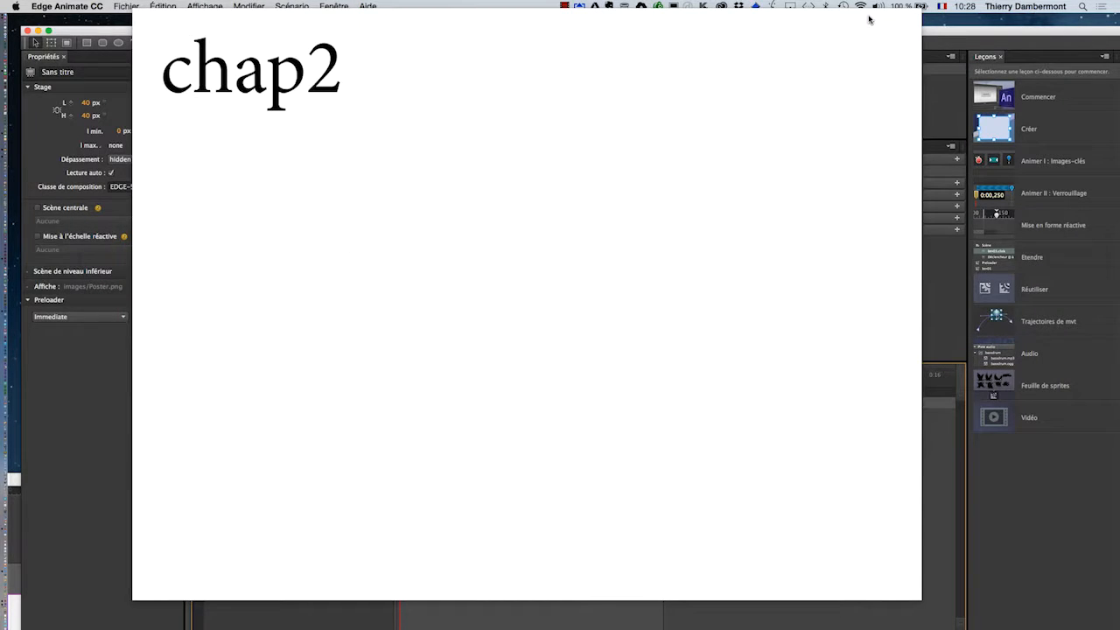
drag(869, 19, 521, 487)
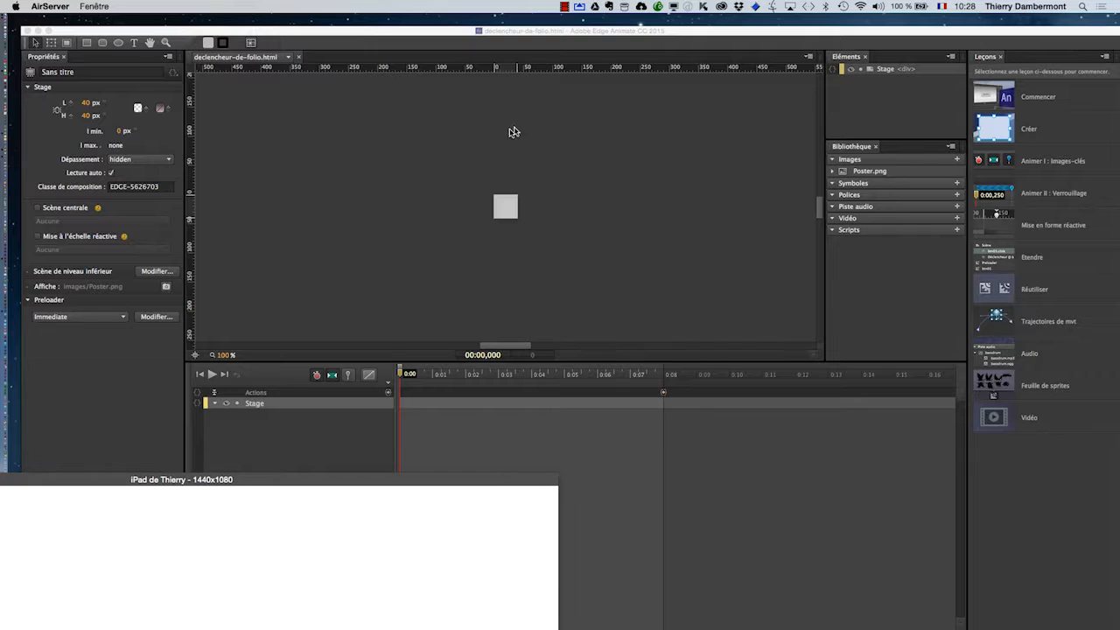
click(514, 132)
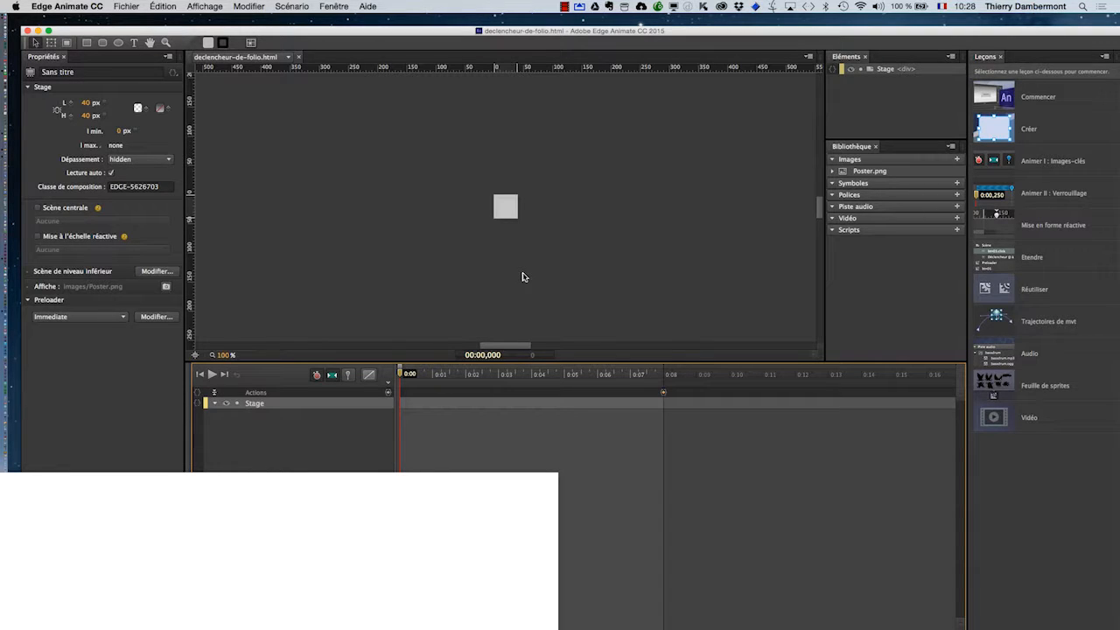
Open the code of the 8000 ms timeline trigger for review and move its code window away from the stage.
click(665, 394)
drag(450, 188, 775, 72)
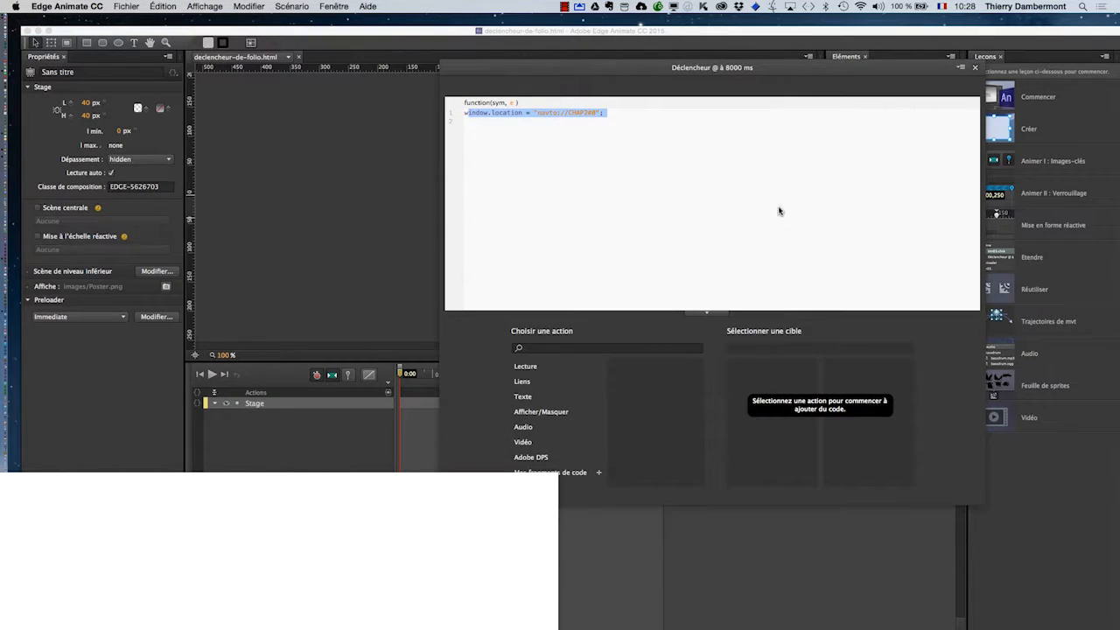
click(398, 168)
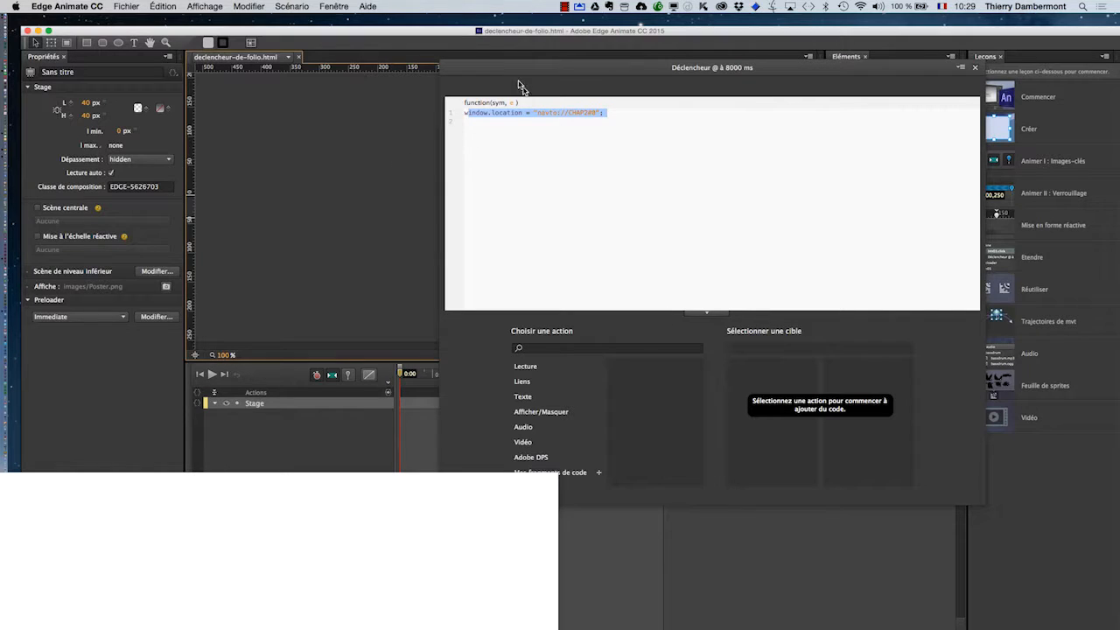
drag(478, 74, 828, 202)
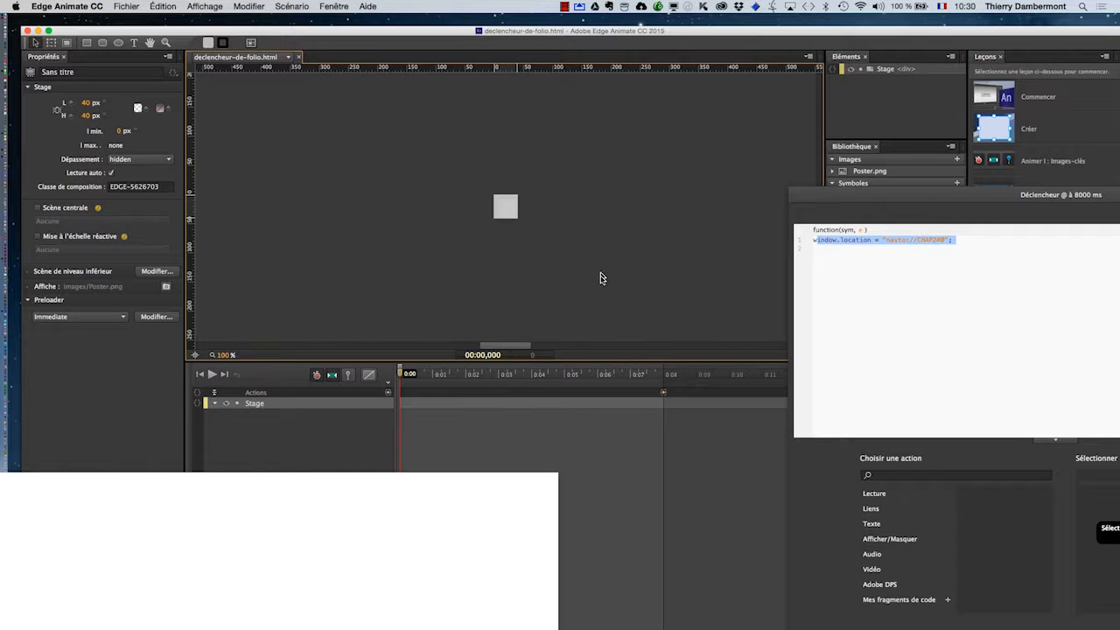
drag(881, 199, 940, 289)
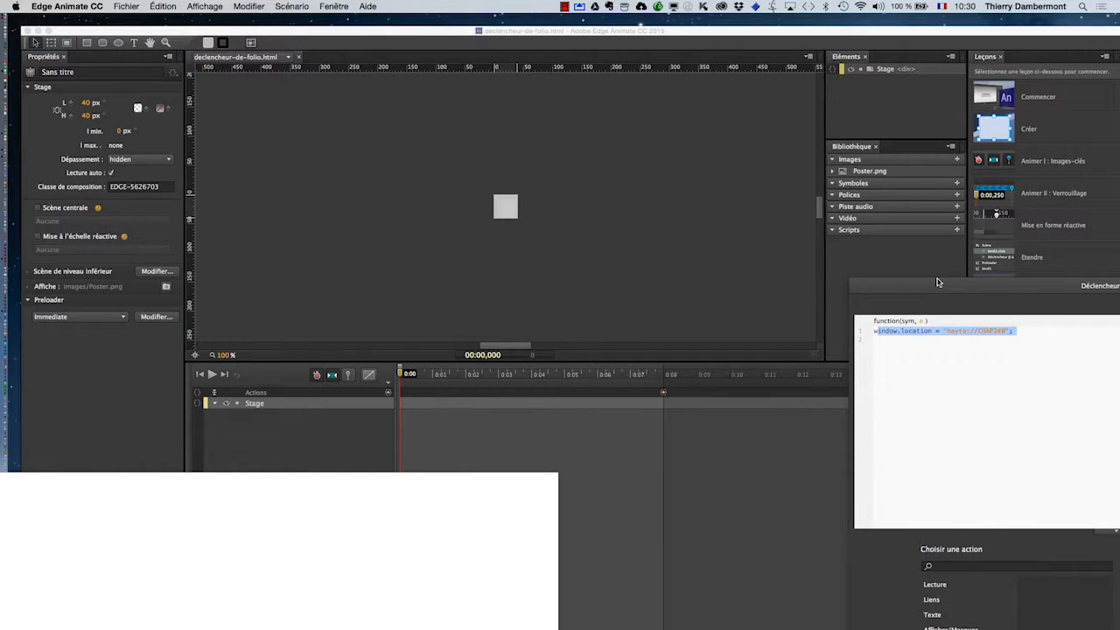
Return to InDesign, hide the other applications, raise the CHAP1.indd window to show the whole page and switch to Media Encoder.
key(super+Tab)
click(381, 333)
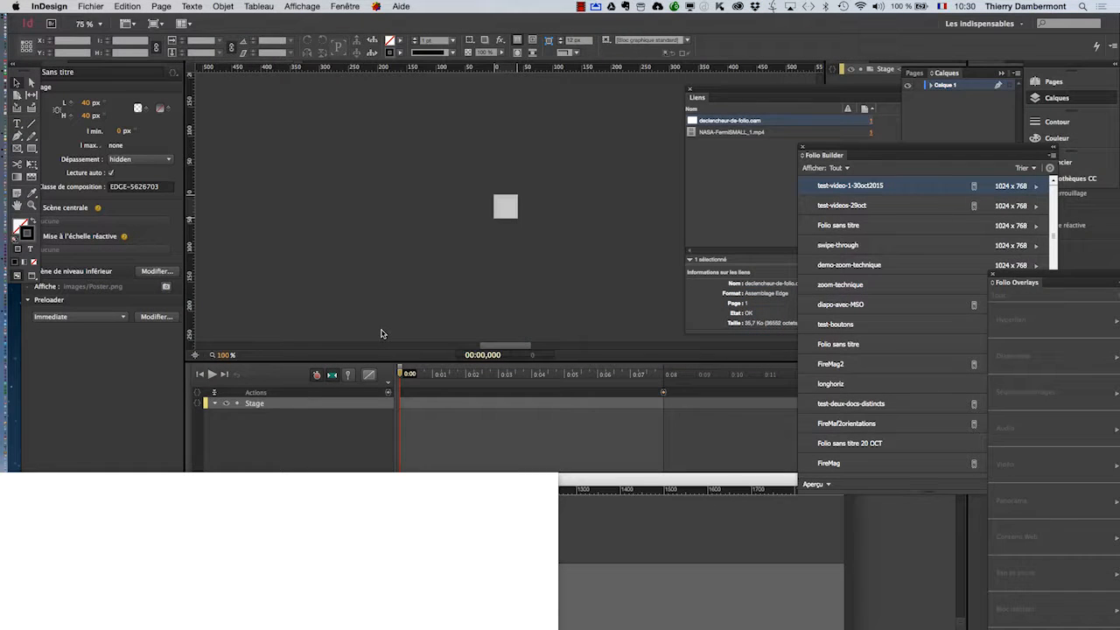
click(39, 8)
click(84, 82)
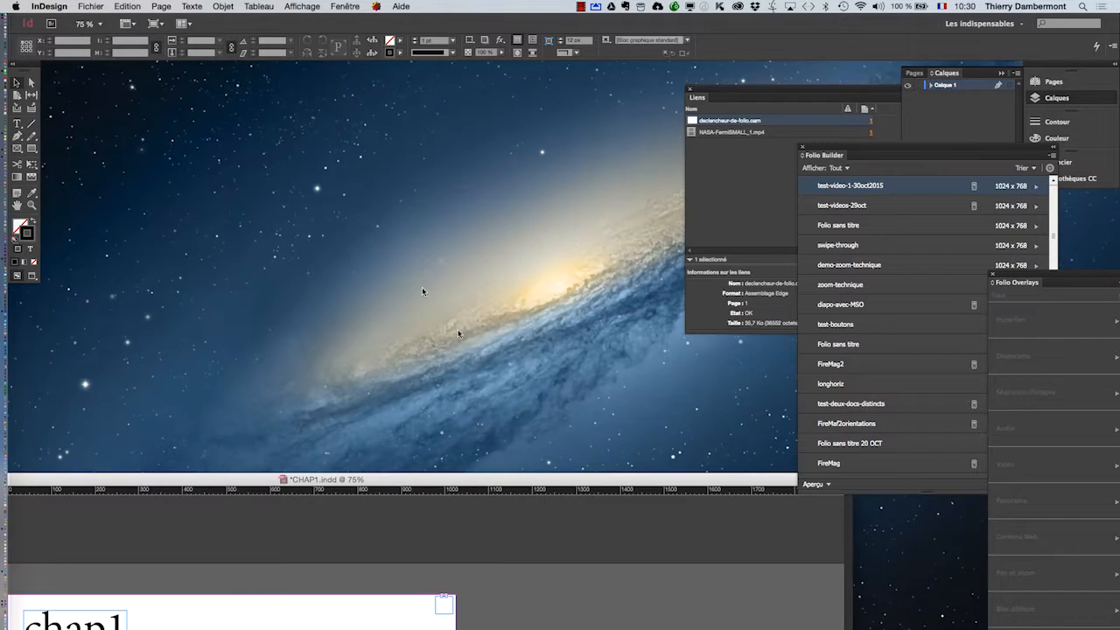
drag(444, 480, 679, 82)
key(super+Tab)
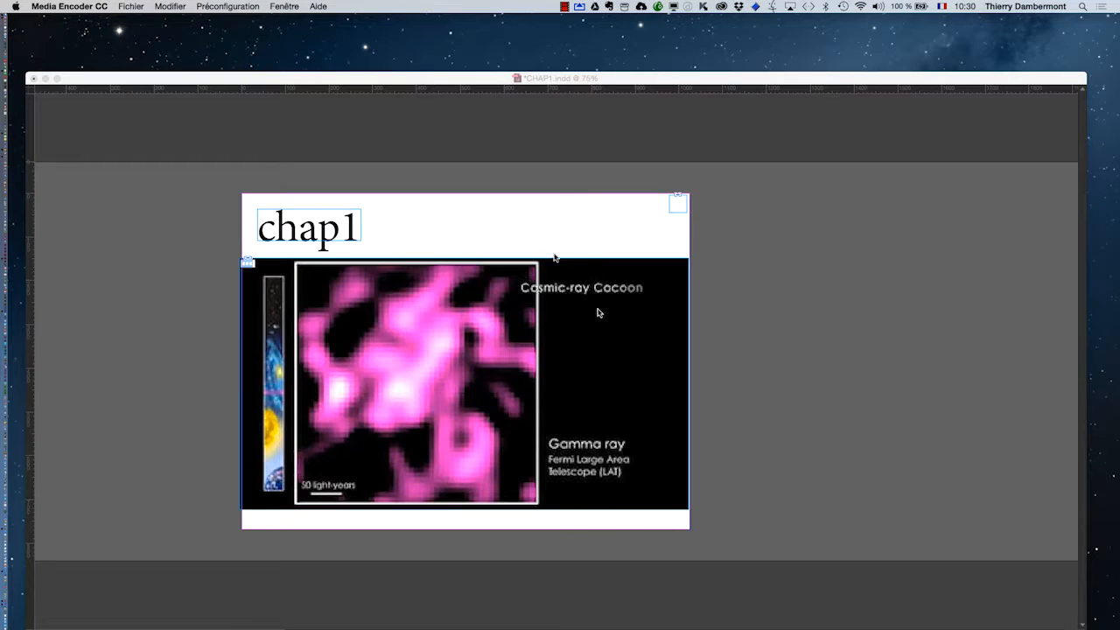
Reset Media Encoder's default workspace to its original layout and reposition the application window toward the screen's upper-left corner.
click(296, 7)
mouse_move(293, 20)
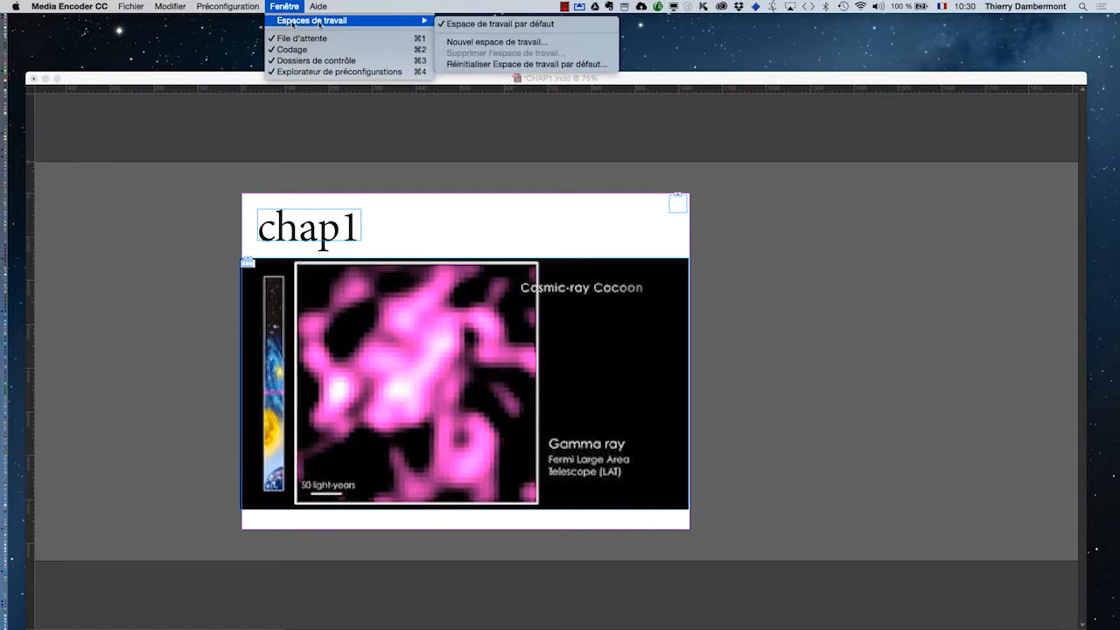
click(516, 65)
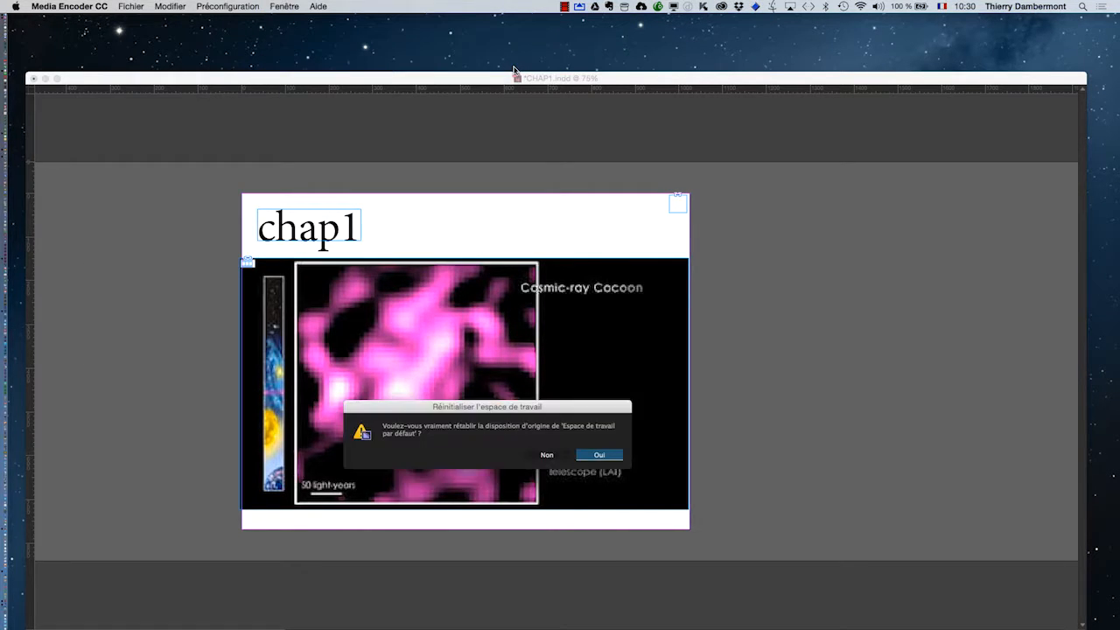
click(602, 455)
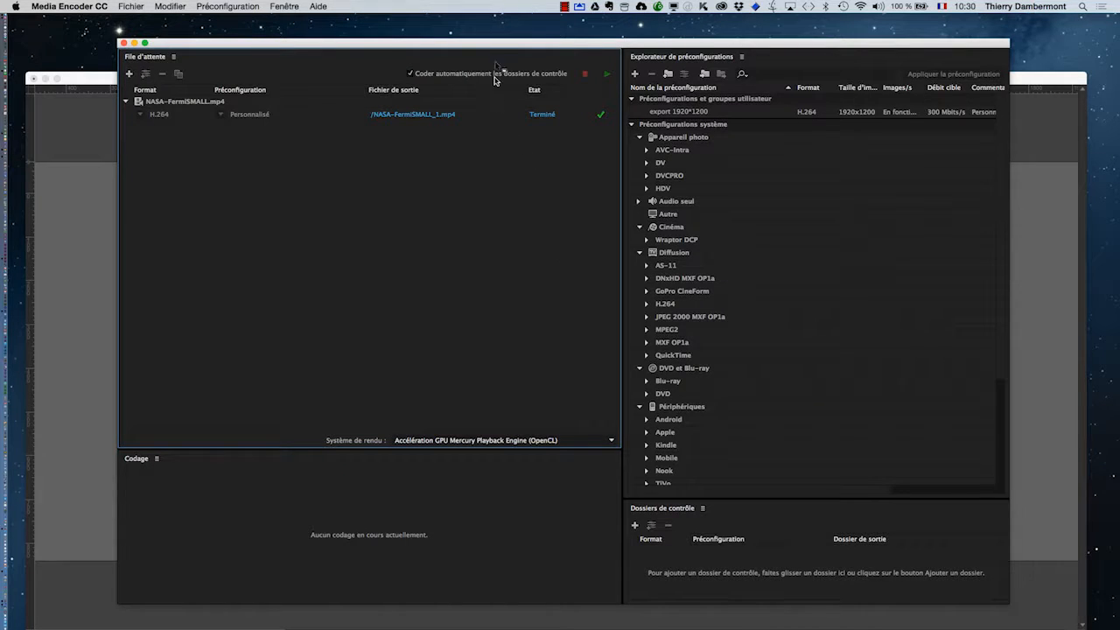
drag(489, 48, 417, 36)
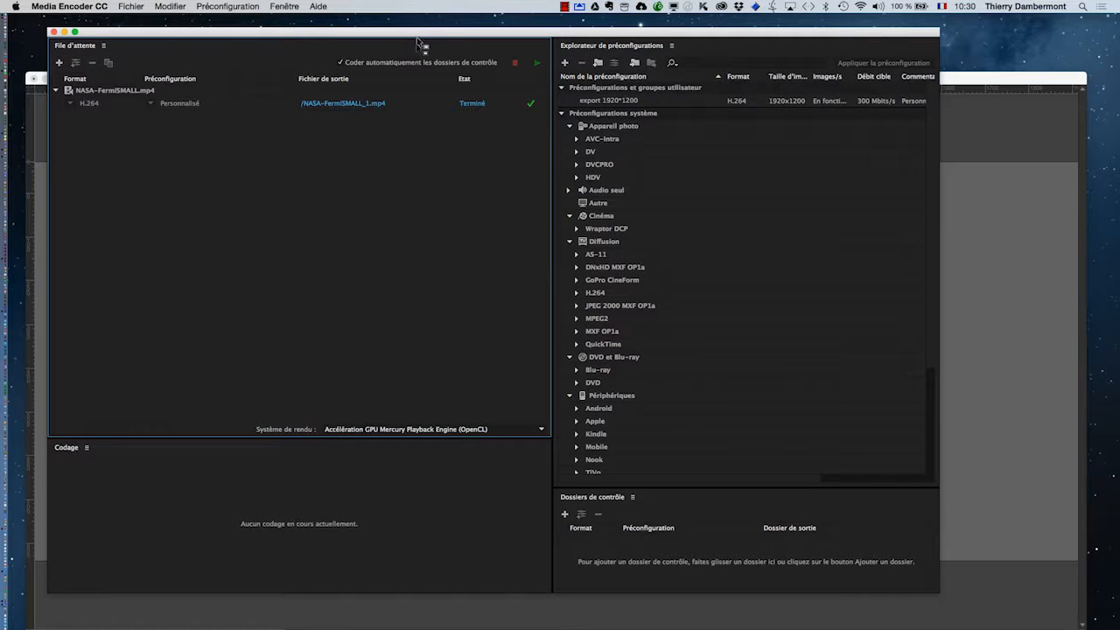
Remove the finished NASA-FermiSMALL.mp4 item from the encoding queue.
click(153, 92)
right_click(181, 96)
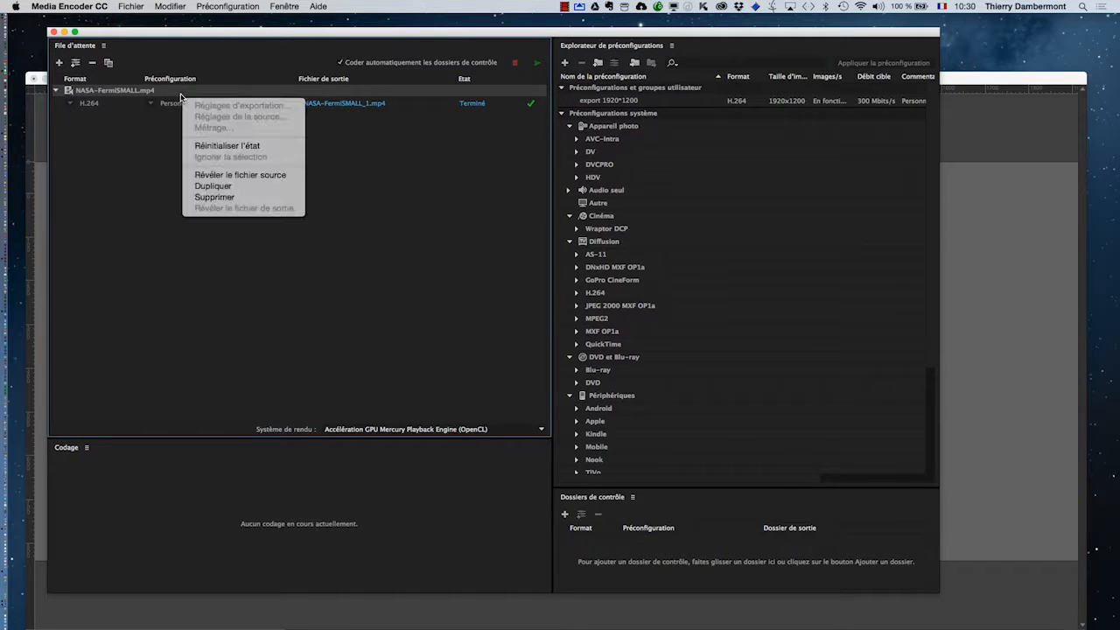
click(233, 197)
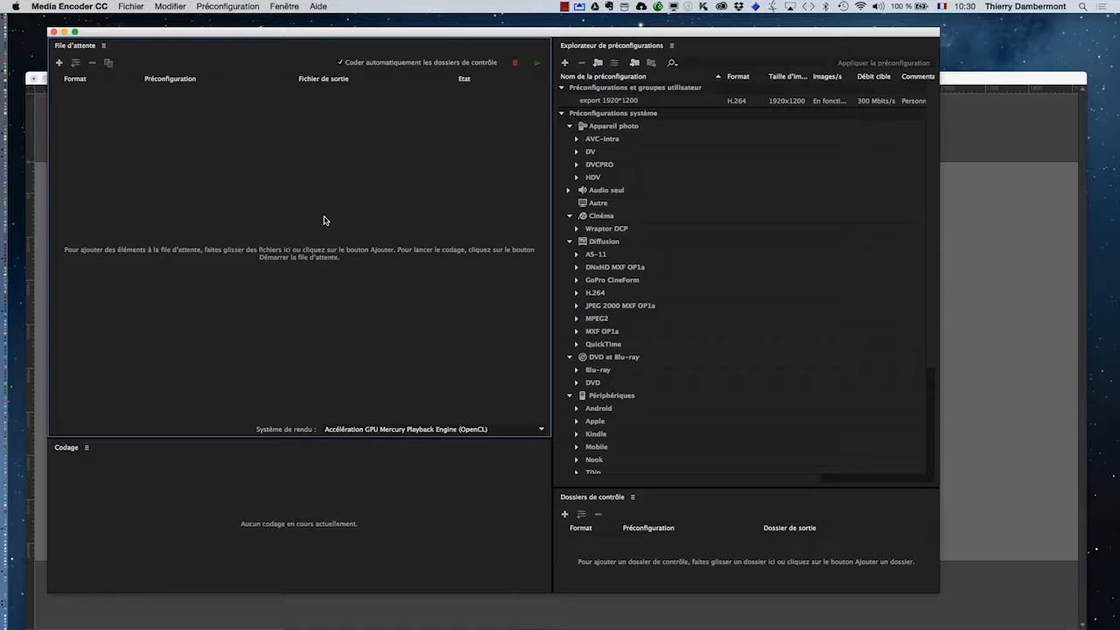
Switch to Finder and open the Fermi folder inside le23octobre2015 in a new window.
key(super+Tab)
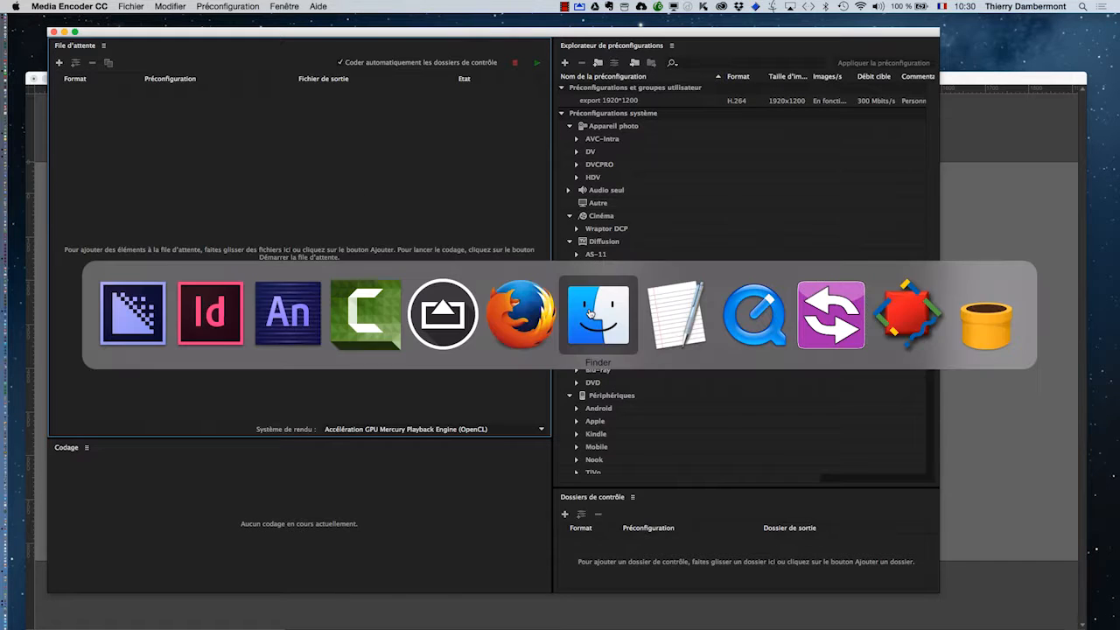
click(81, 7)
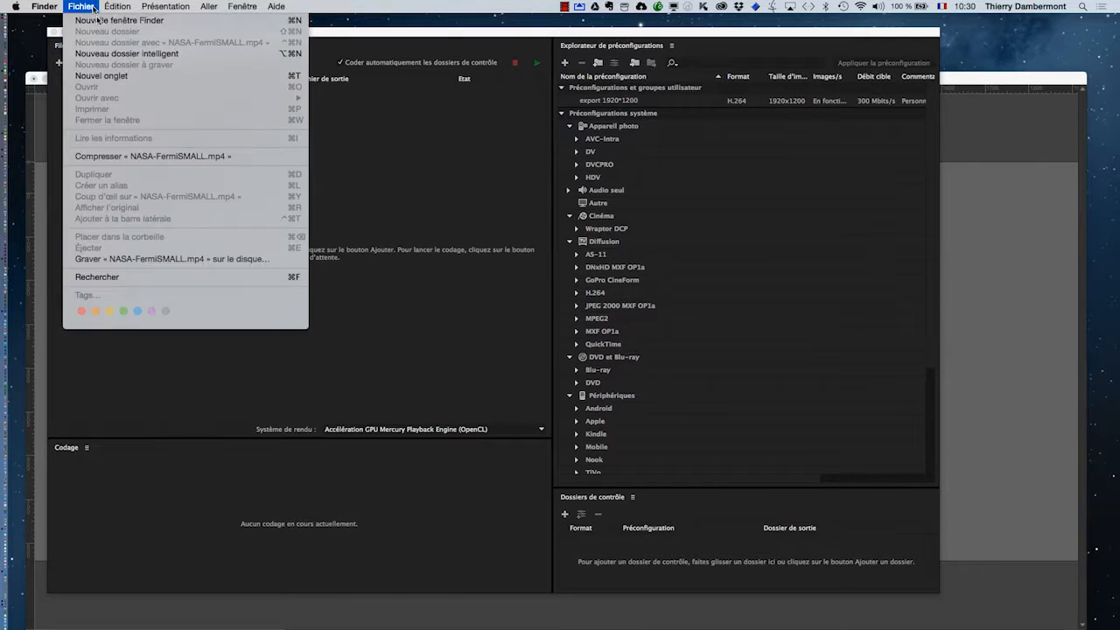
click(108, 21)
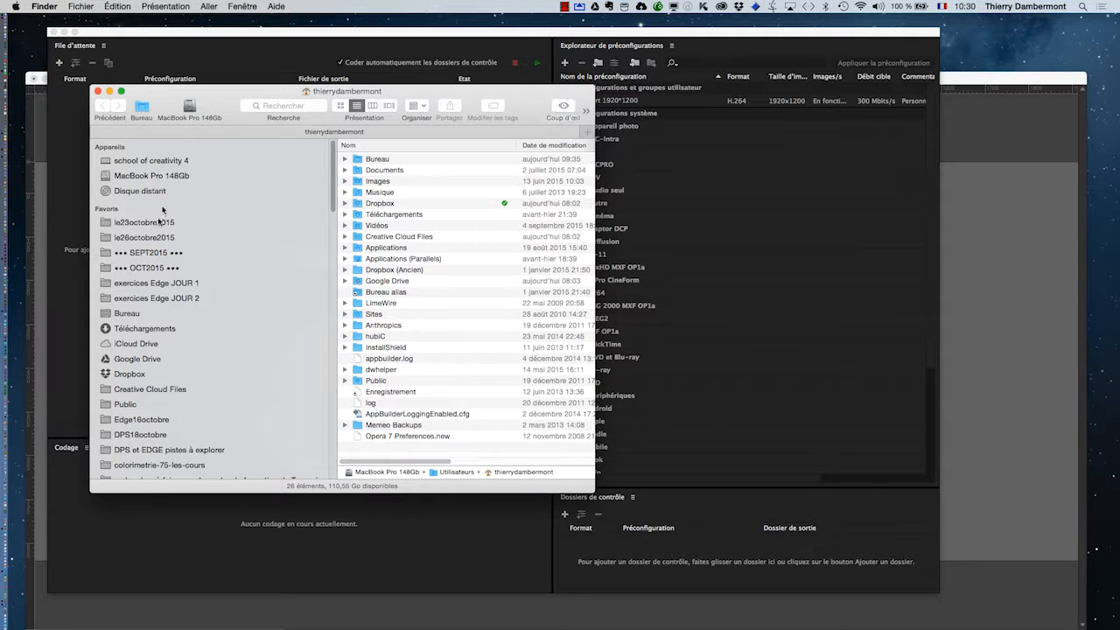
click(154, 226)
double_click(384, 161)
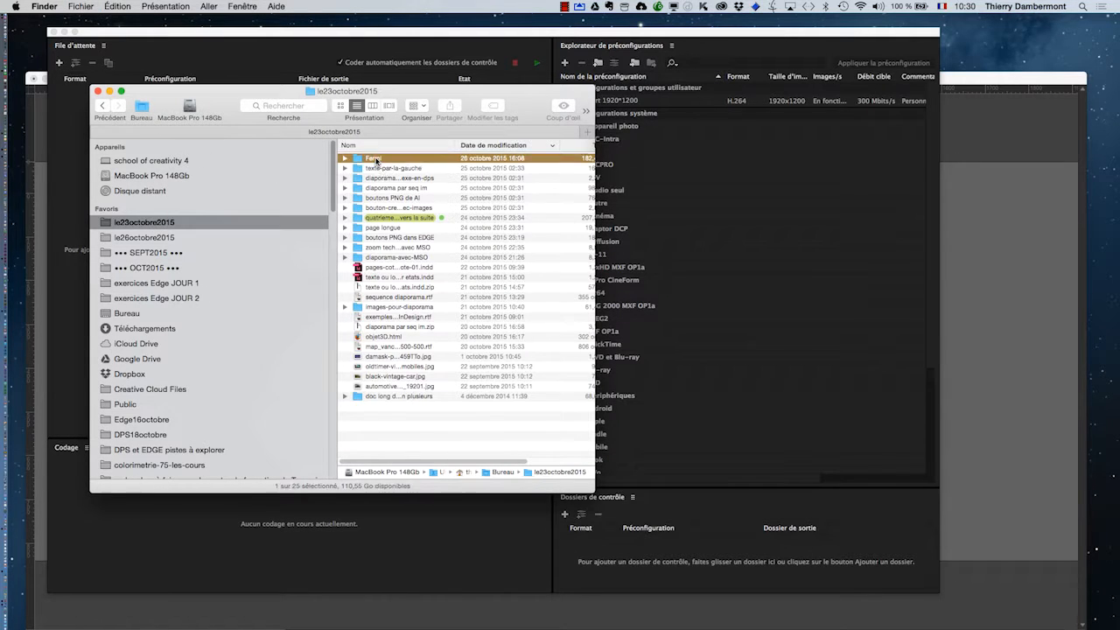
Reposition the Fermi folder window clear of the encoding queue, widen its name column and enlarge the window to show file sizes and types.
drag(290, 120, 698, 189)
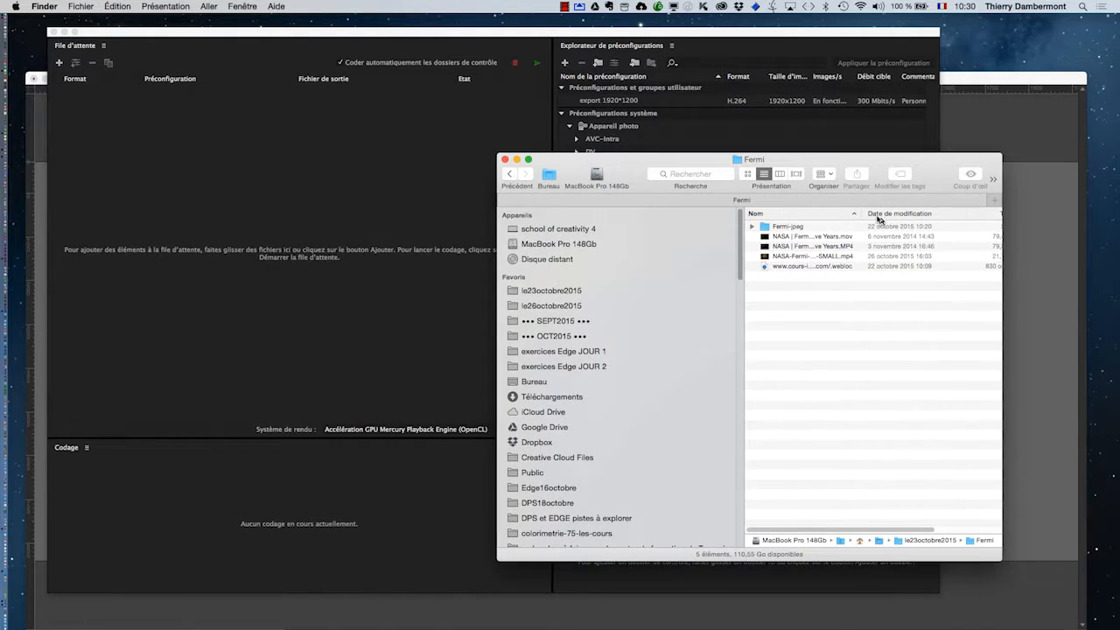
drag(862, 213, 963, 214)
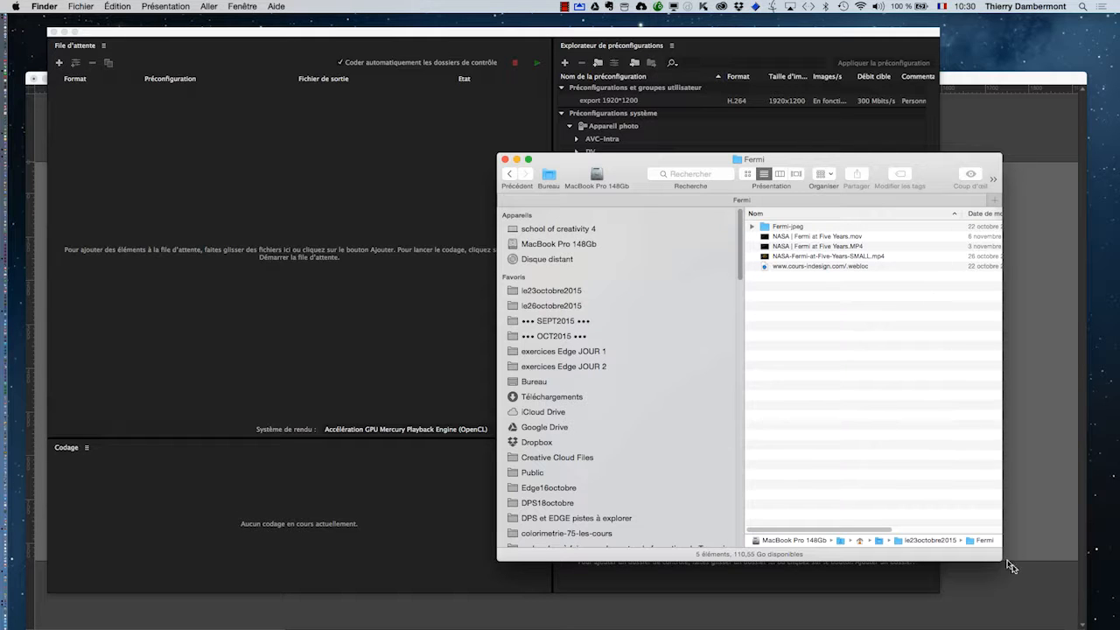
drag(807, 165, 706, 164)
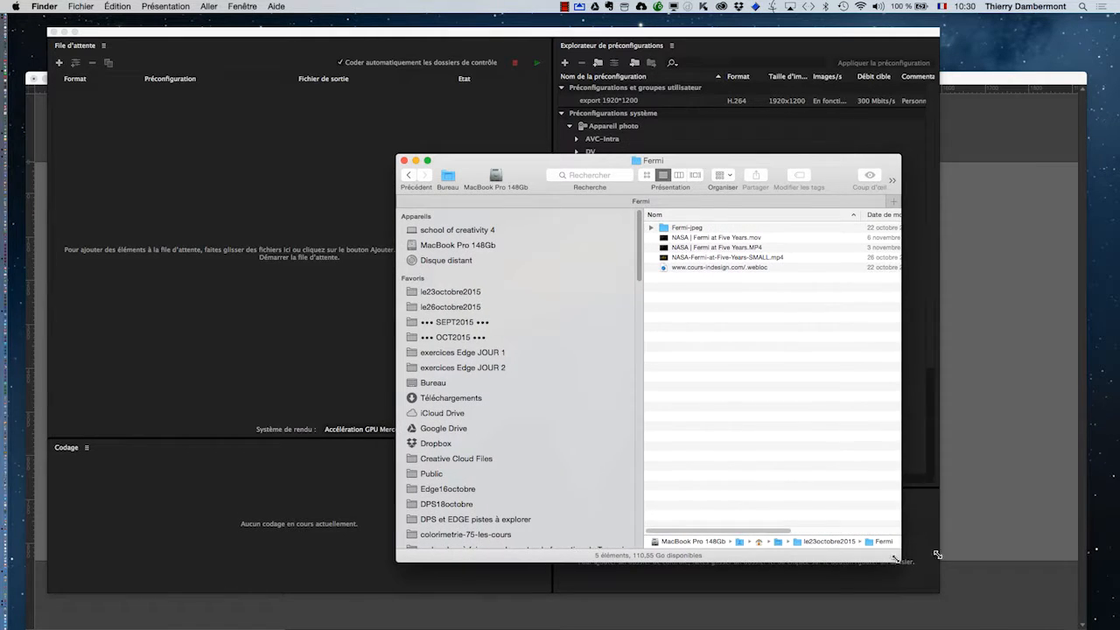
drag(937, 554, 1085, 528)
Play NASA | Fermi at Five Years.MP4 in QuickTime Player, pause it and hide the other applications.
click(779, 249)
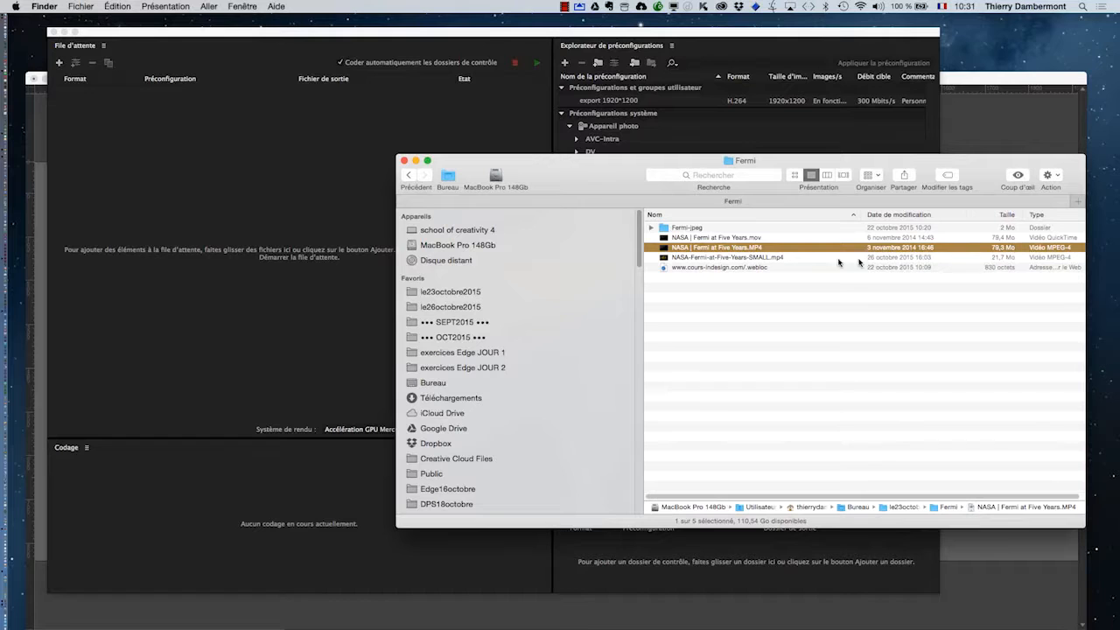
double_click(775, 248)
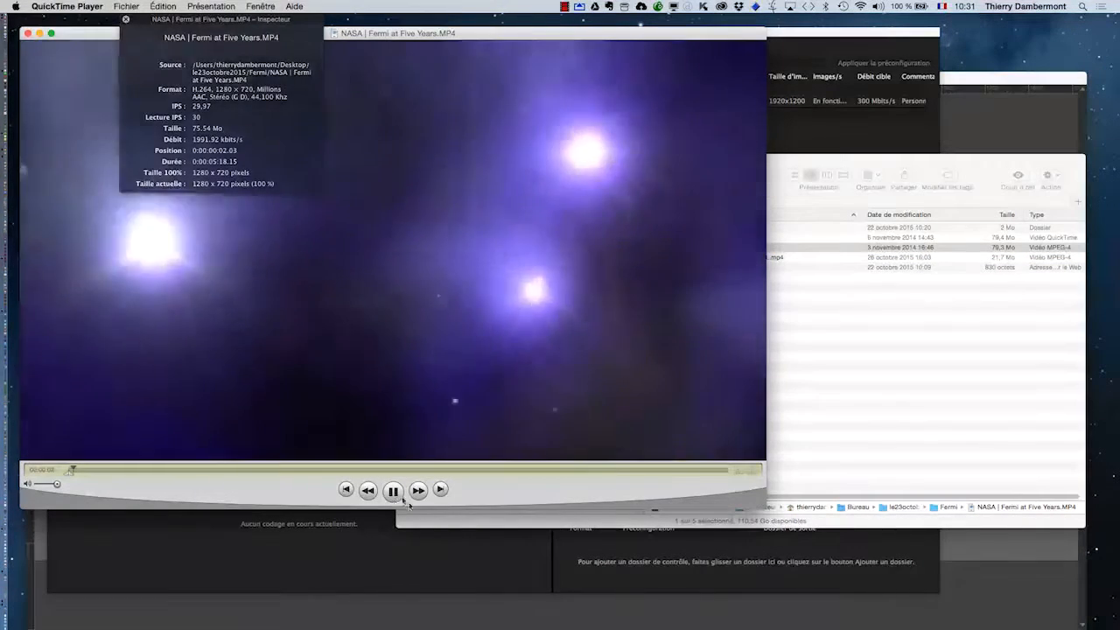
key(space)
key(super+alt+h)
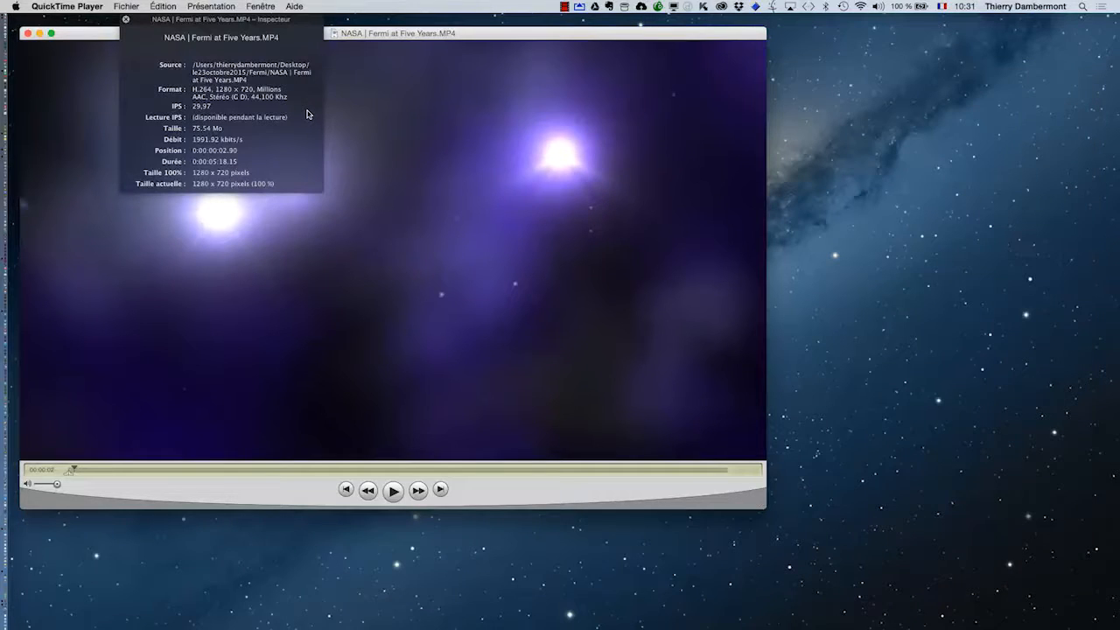
click(260, 6)
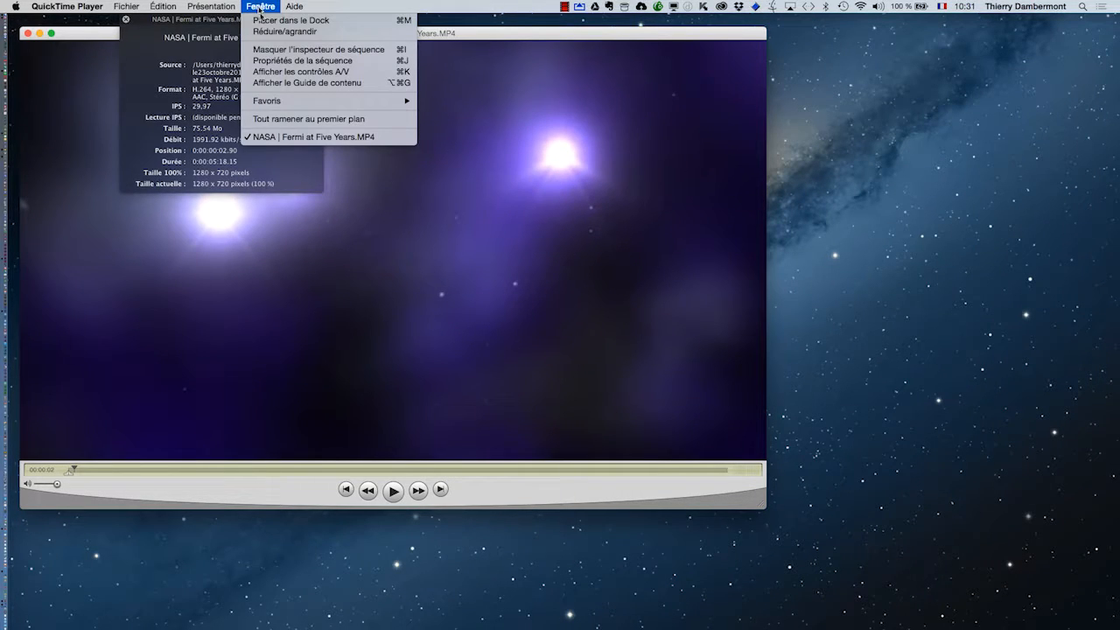
drag(213, 25, 241, 39)
click(223, 35)
click(260, 6)
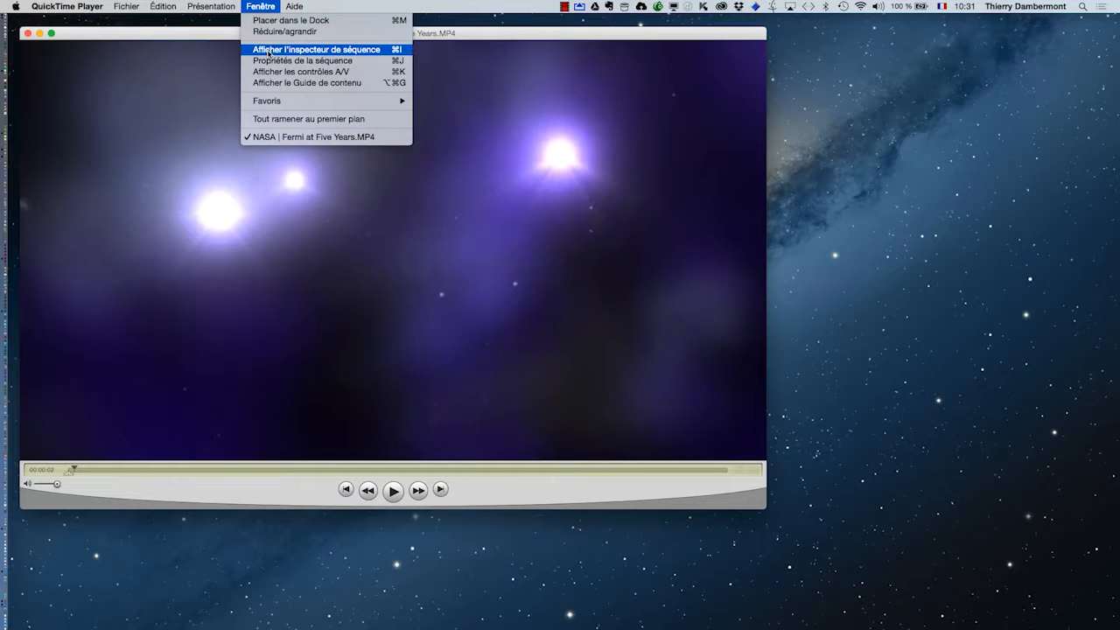
click(268, 61)
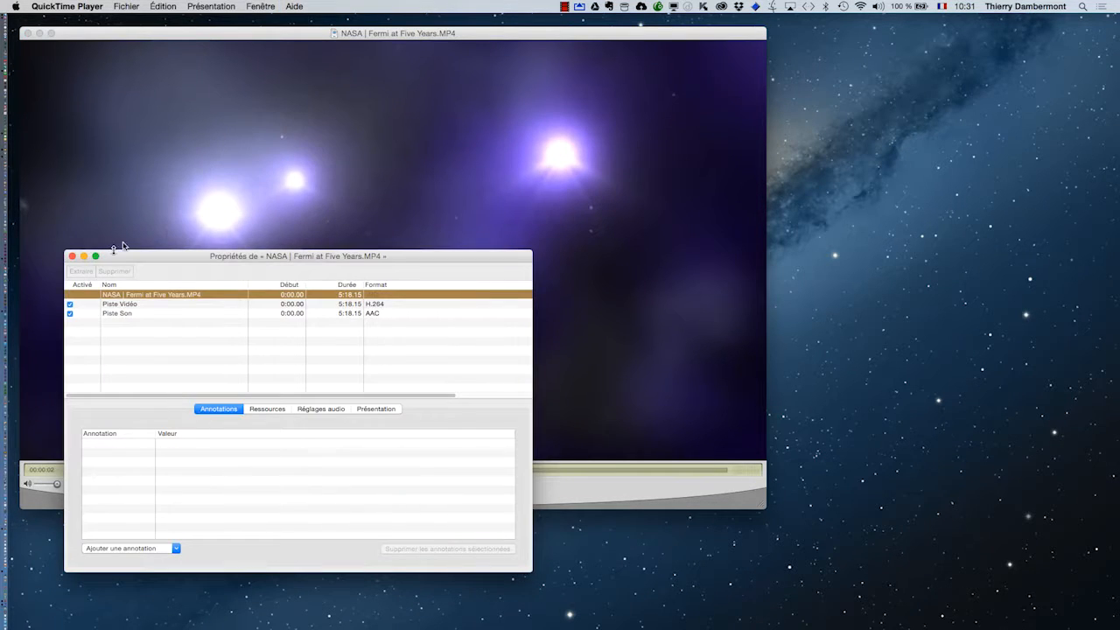
click(73, 256)
Show the movie inspector and place it beside the video to examine the file's format, bit rate and duration.
click(260, 6)
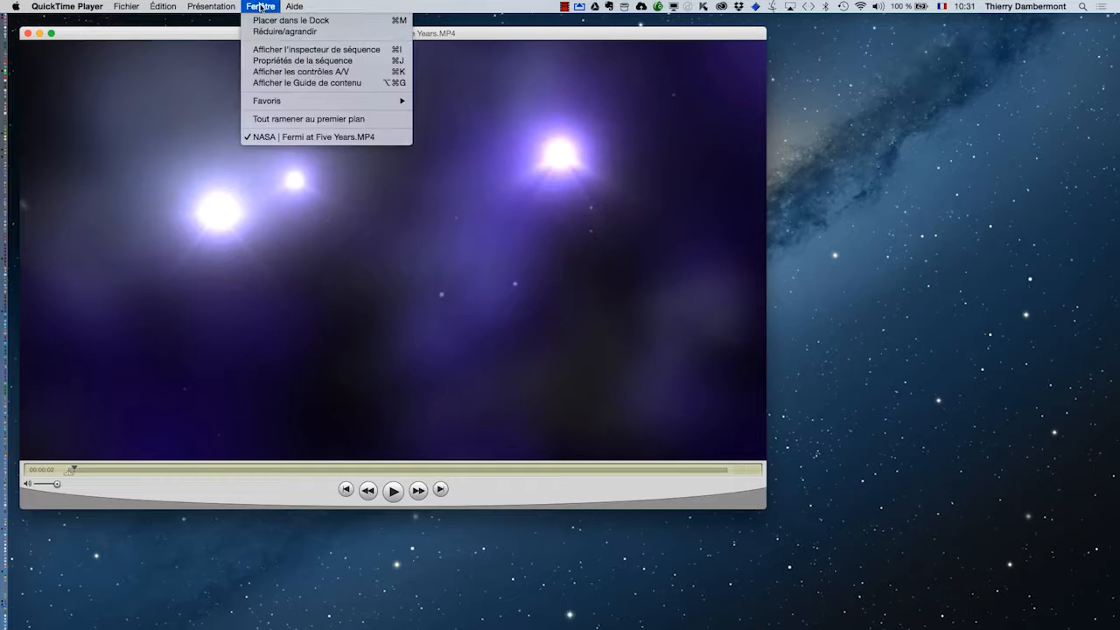
click(281, 51)
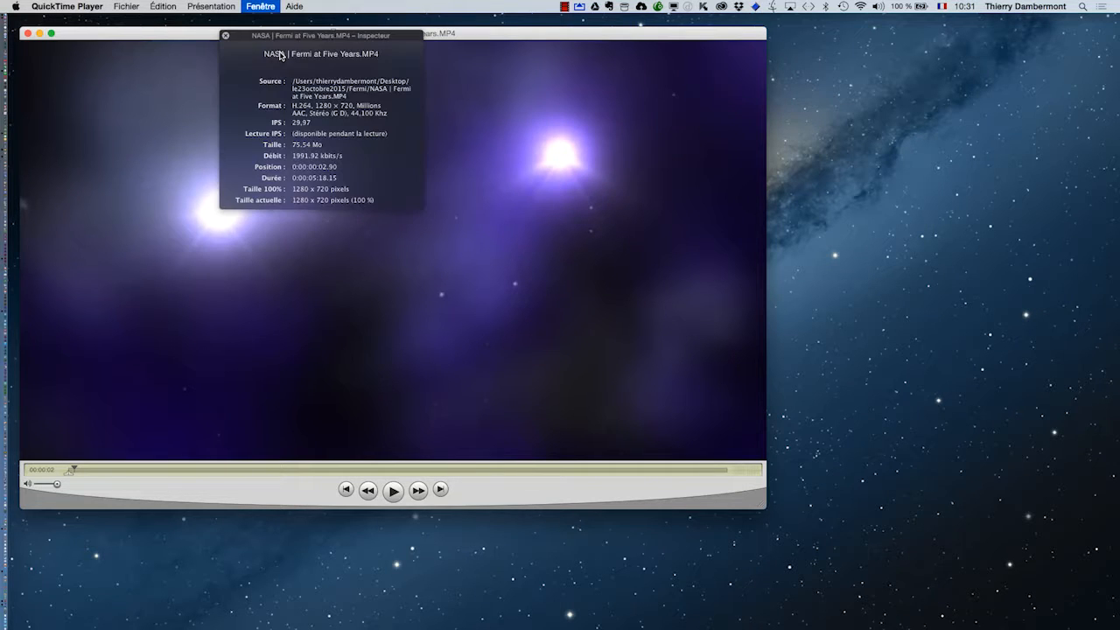
drag(269, 37, 773, 79)
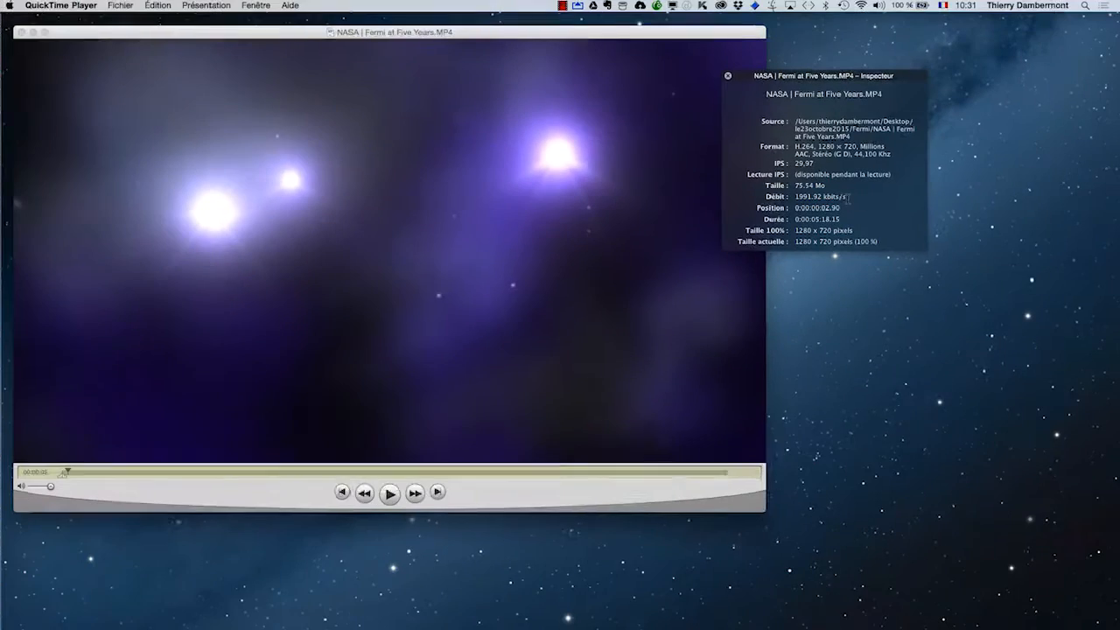
Play the video briefly from about its midpoint, pause and close it, and move the inspector farther aside.
click(392, 491)
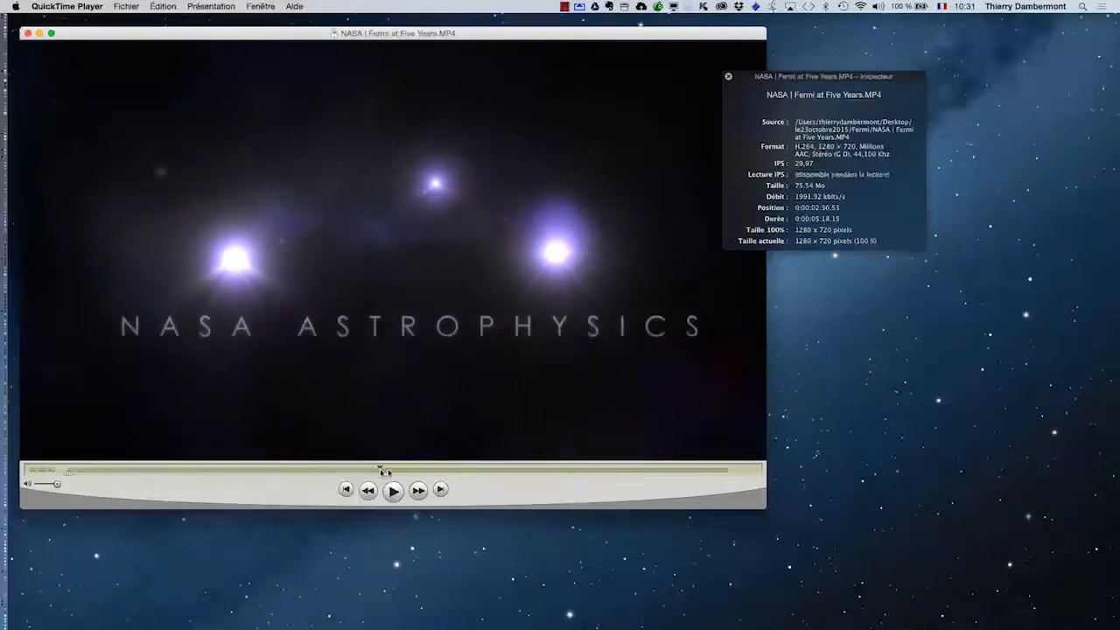
click(382, 470)
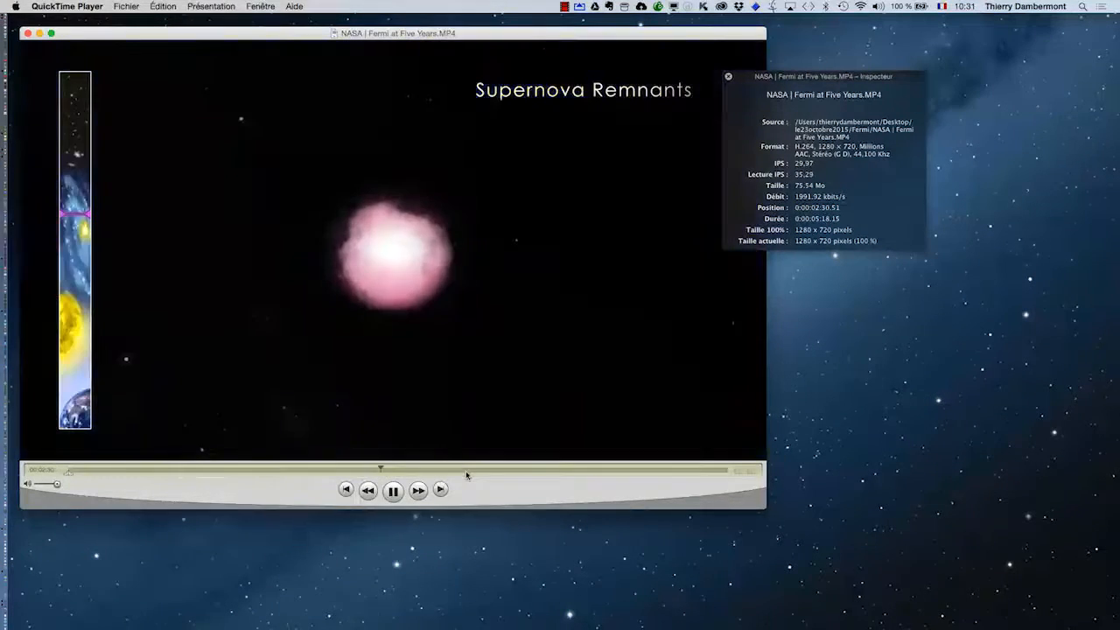
click(394, 491)
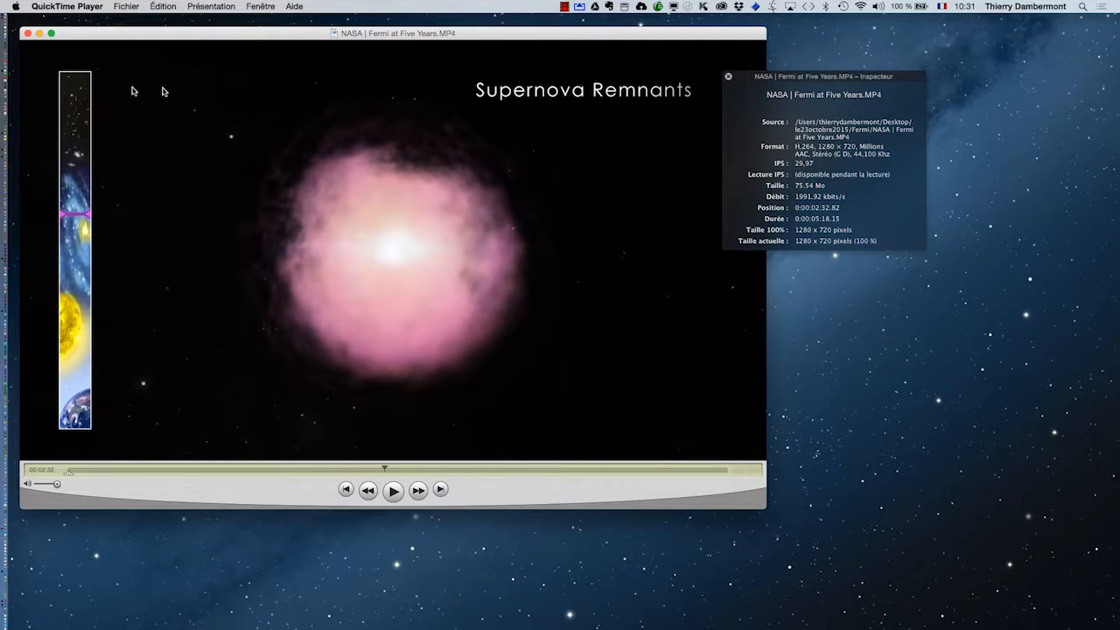
click(28, 34)
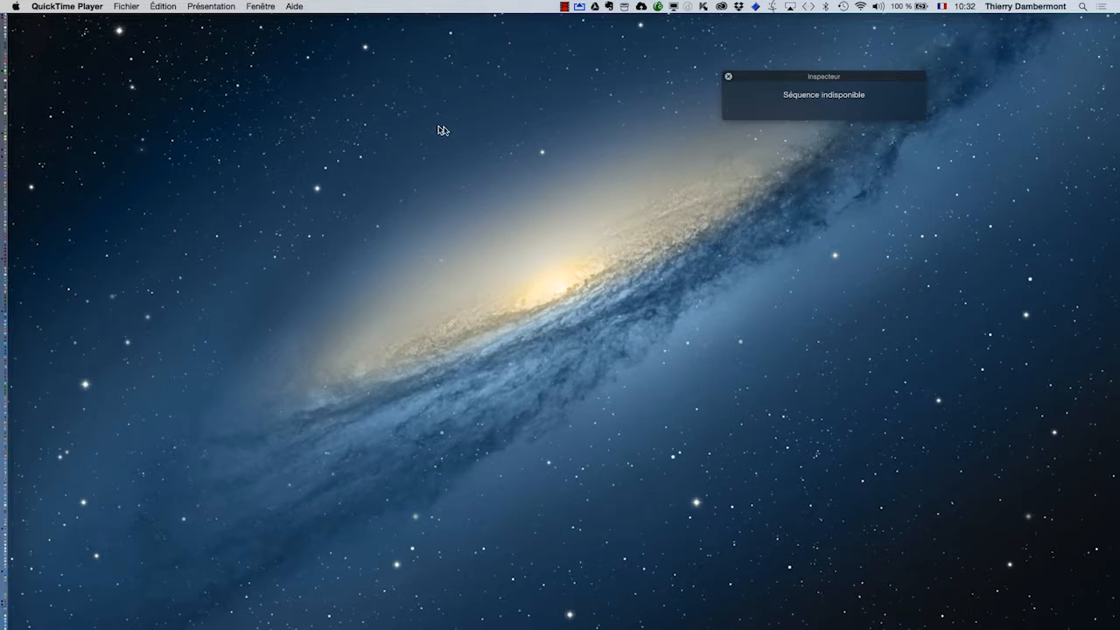
drag(763, 79, 883, 107)
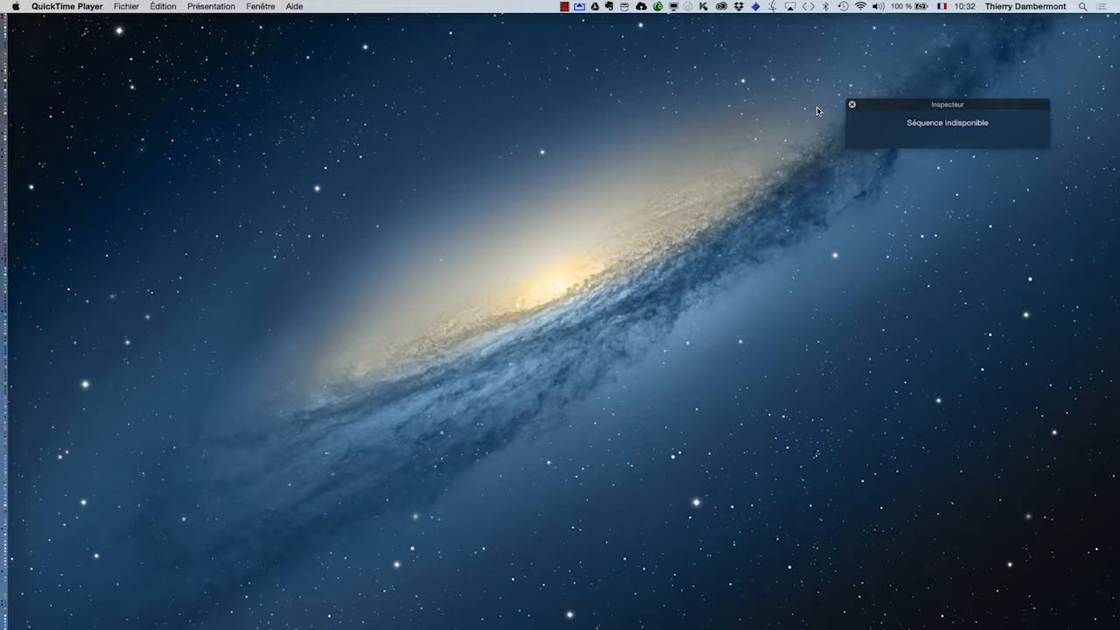
Bring Media Encoder and Finder forward, add NASA | Fermi at Five Years.MP4 to the encoding queue and open its export settings.
key(super+Tab)
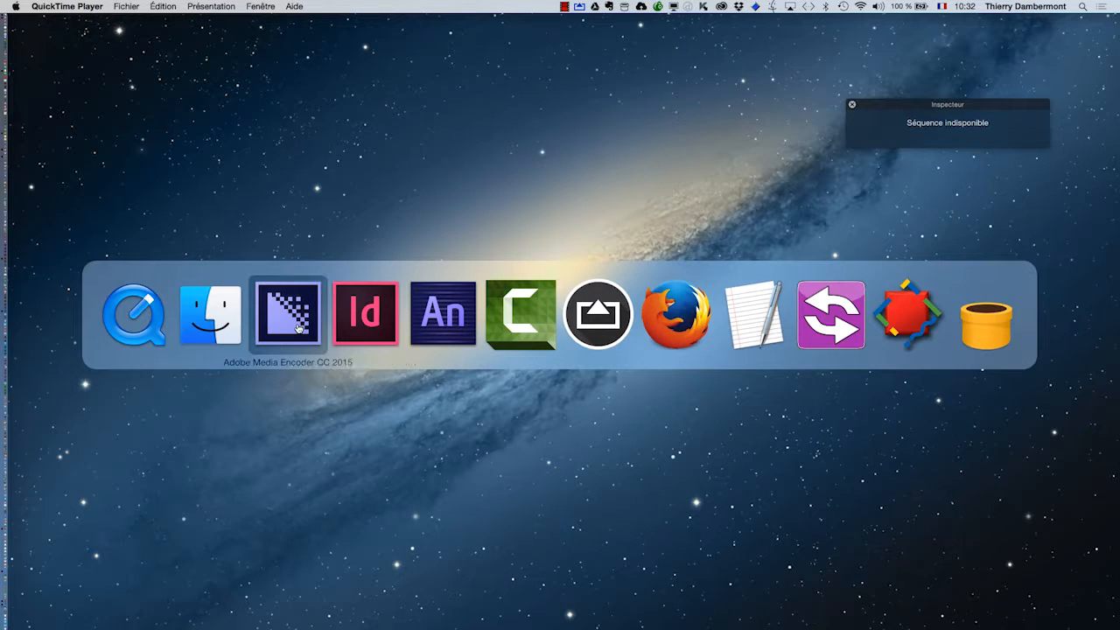
click(298, 328)
key(super+Tab)
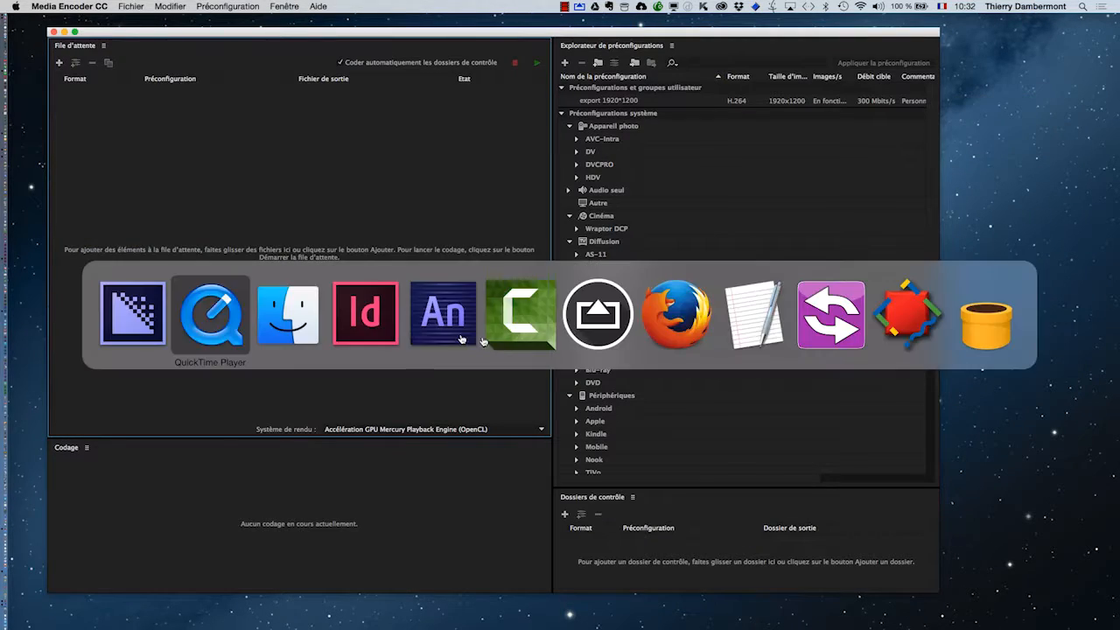
click(317, 325)
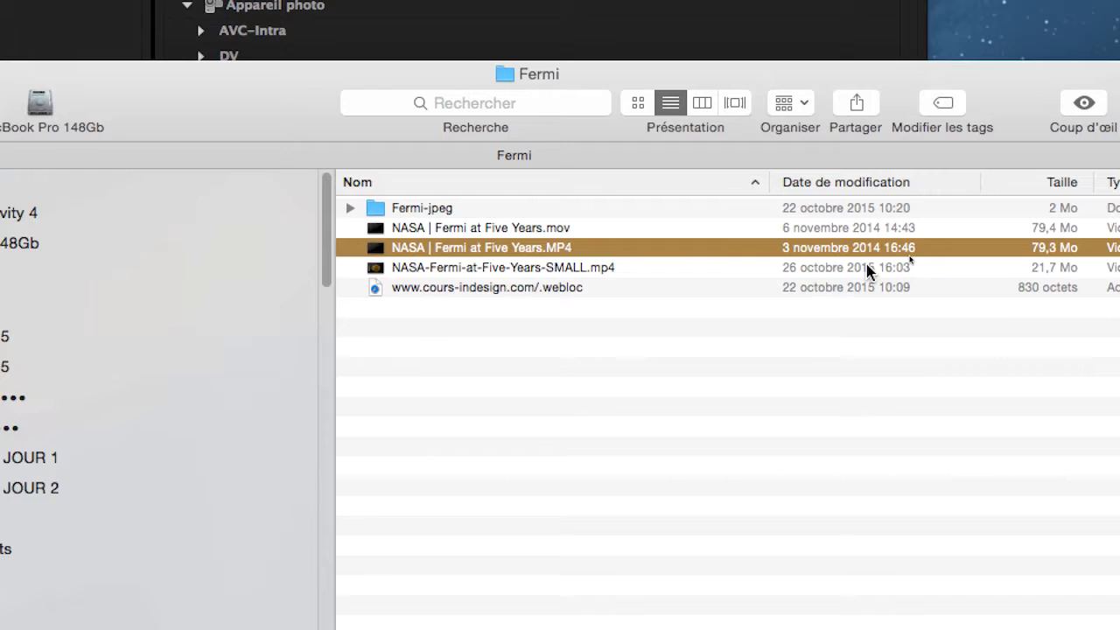
click(837, 230)
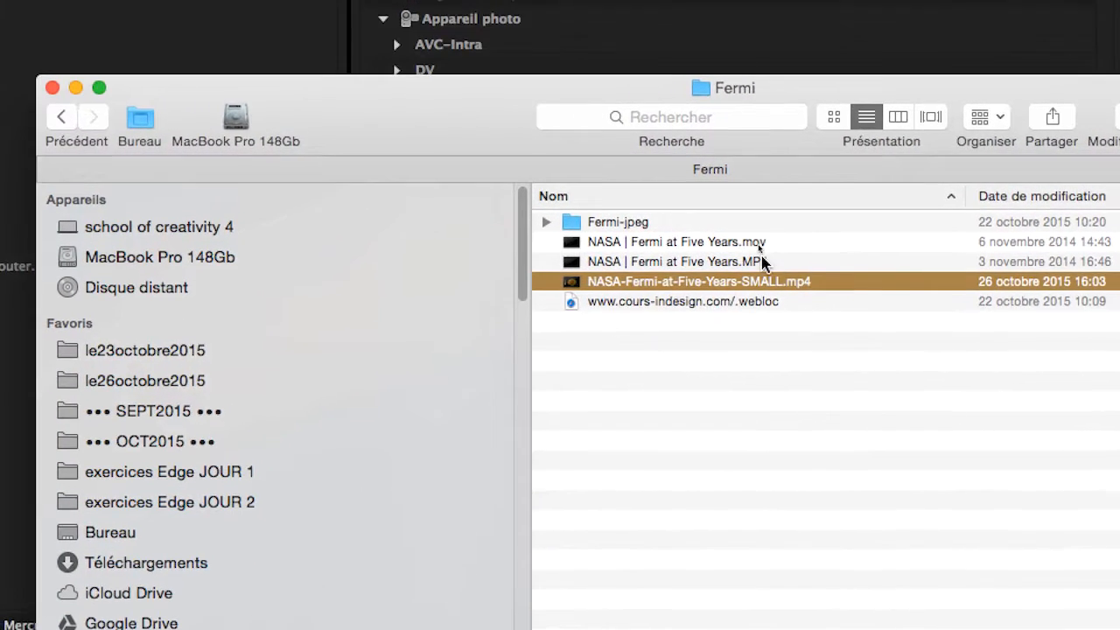
click(669, 247)
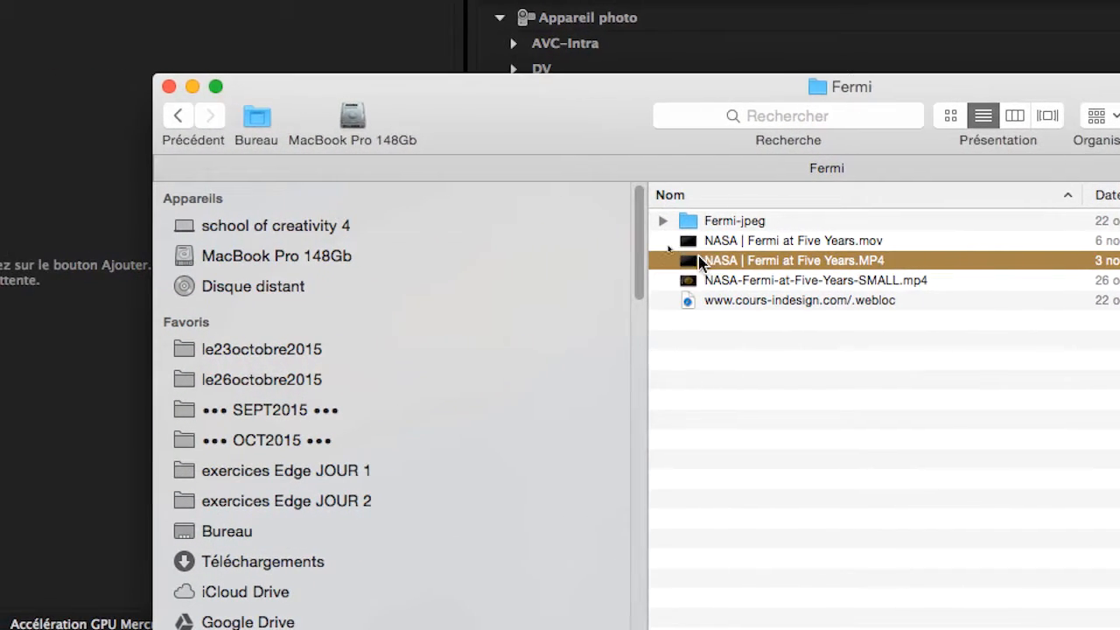
drag(696, 263, 355, 190)
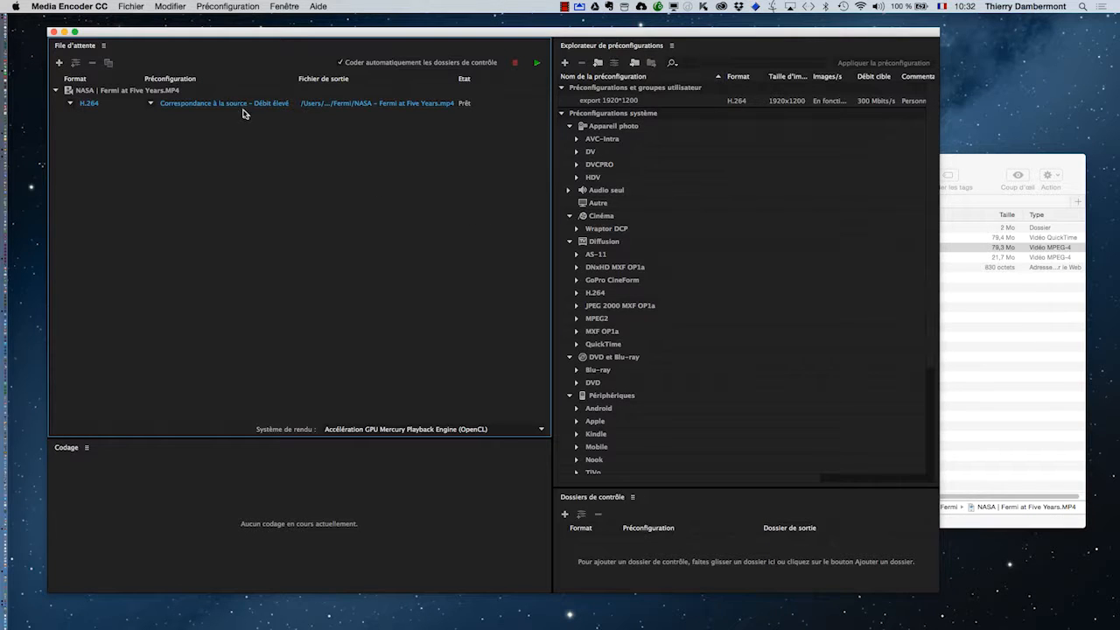
mouse_move(223, 112)
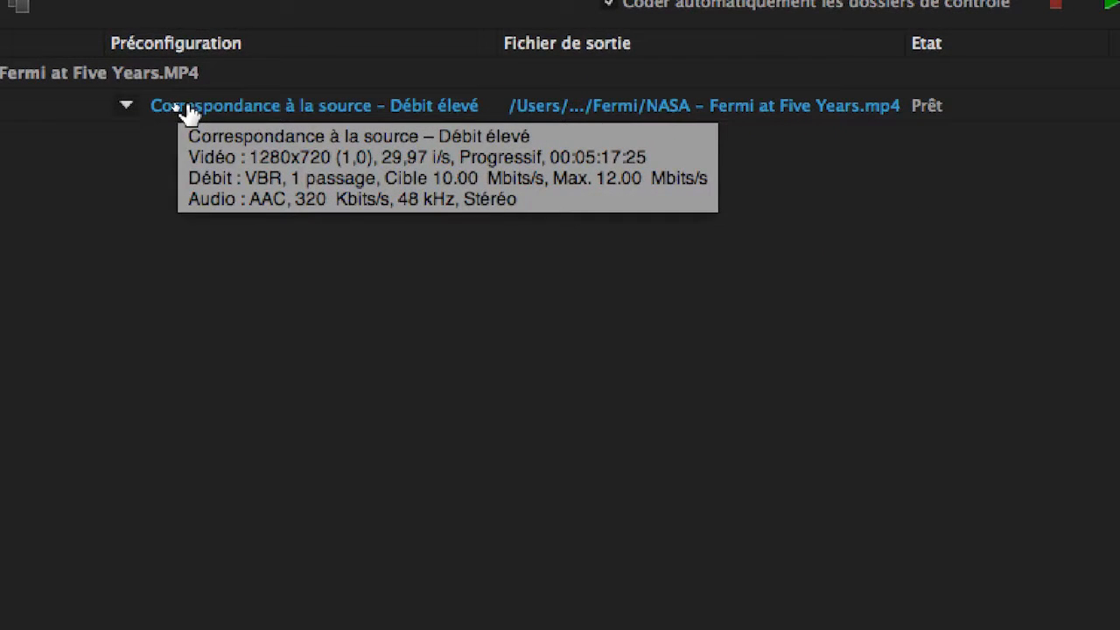
click(187, 107)
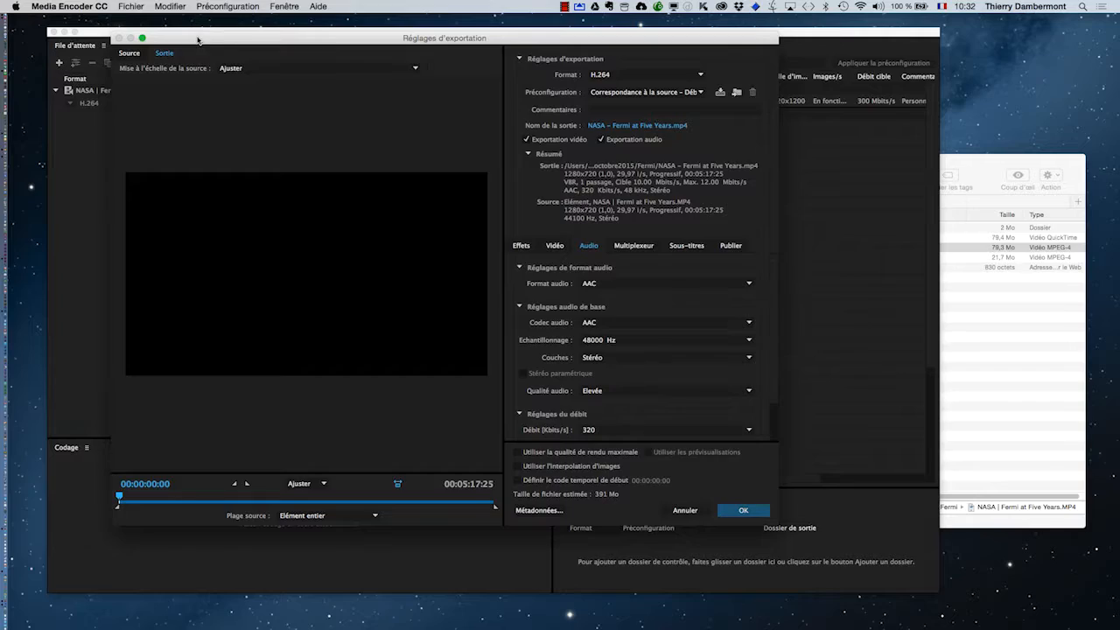
Move the export settings window aside, unlink the video frame size from the source and set the width to 640 with linked proportions.
drag(198, 22, 287, 25)
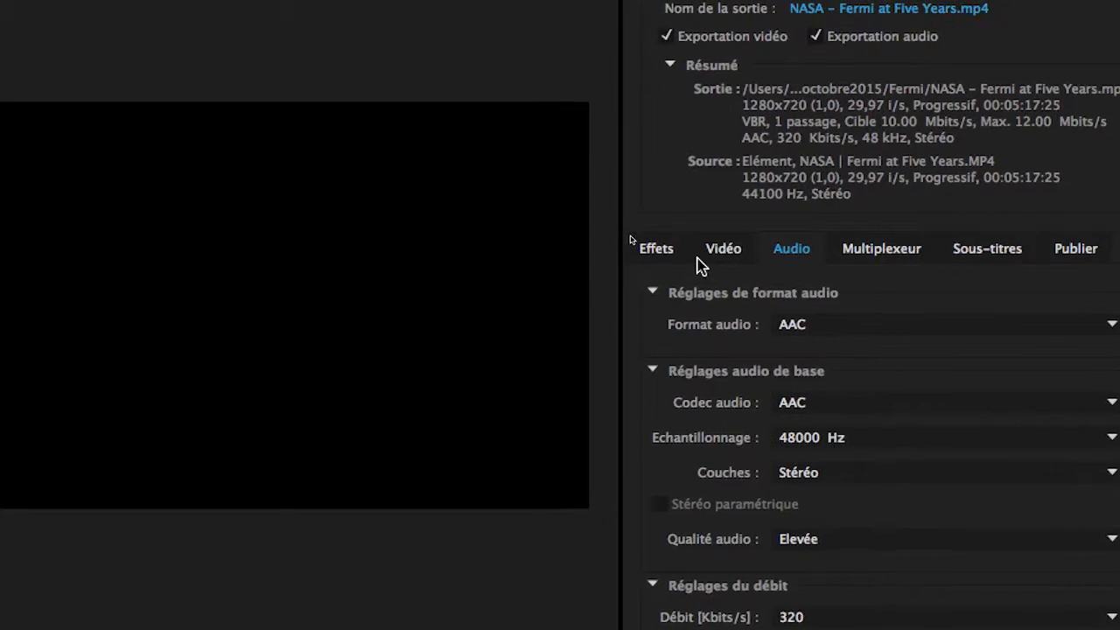
click(442, 166)
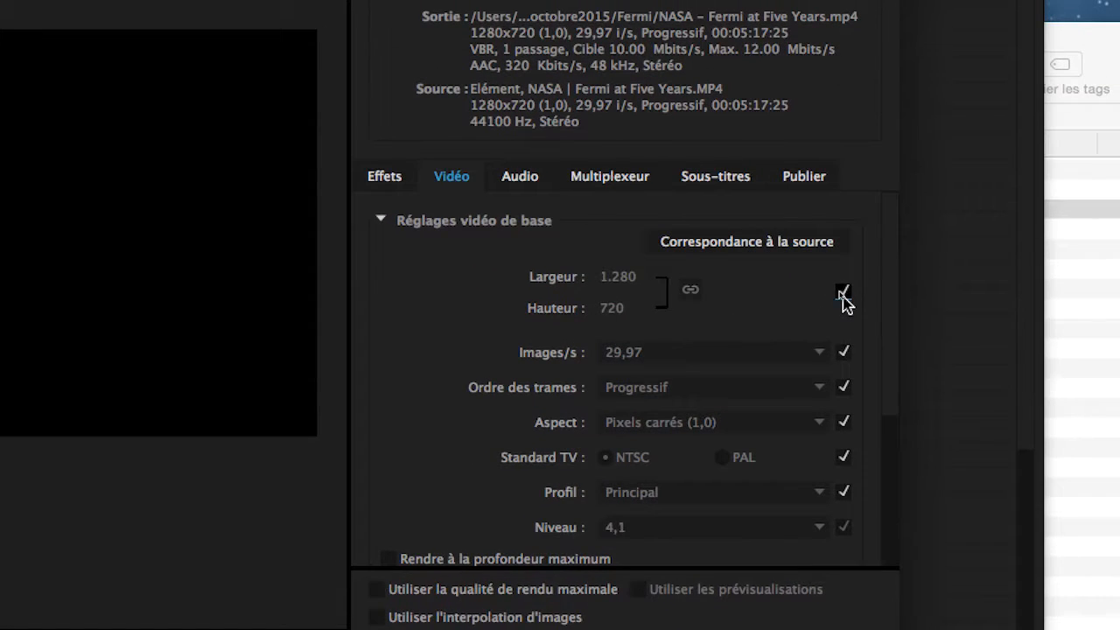
click(842, 293)
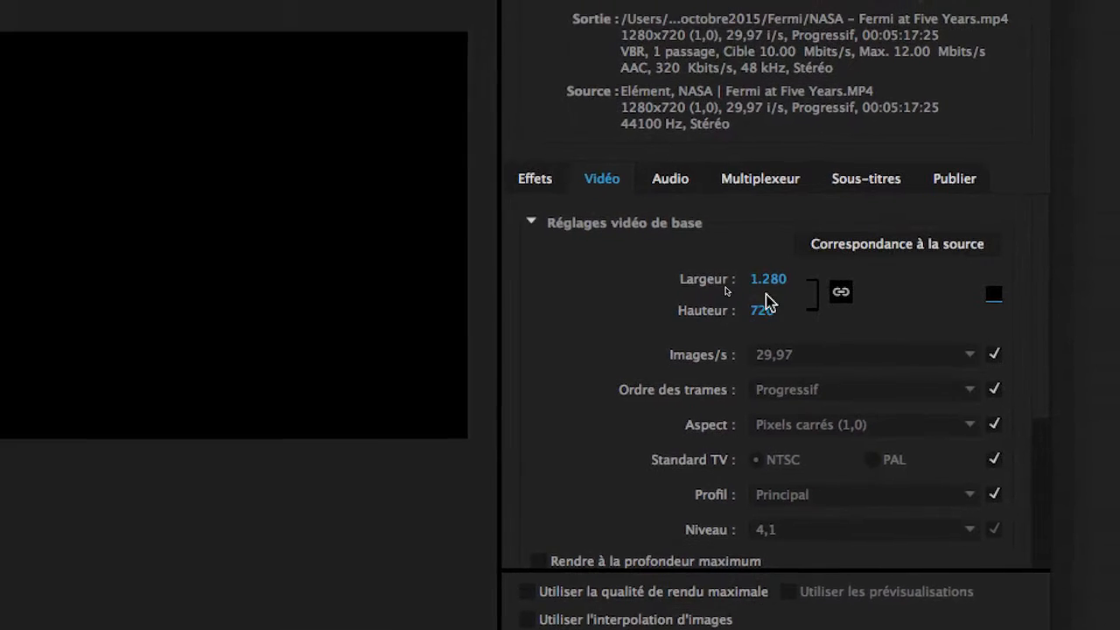
click(767, 291)
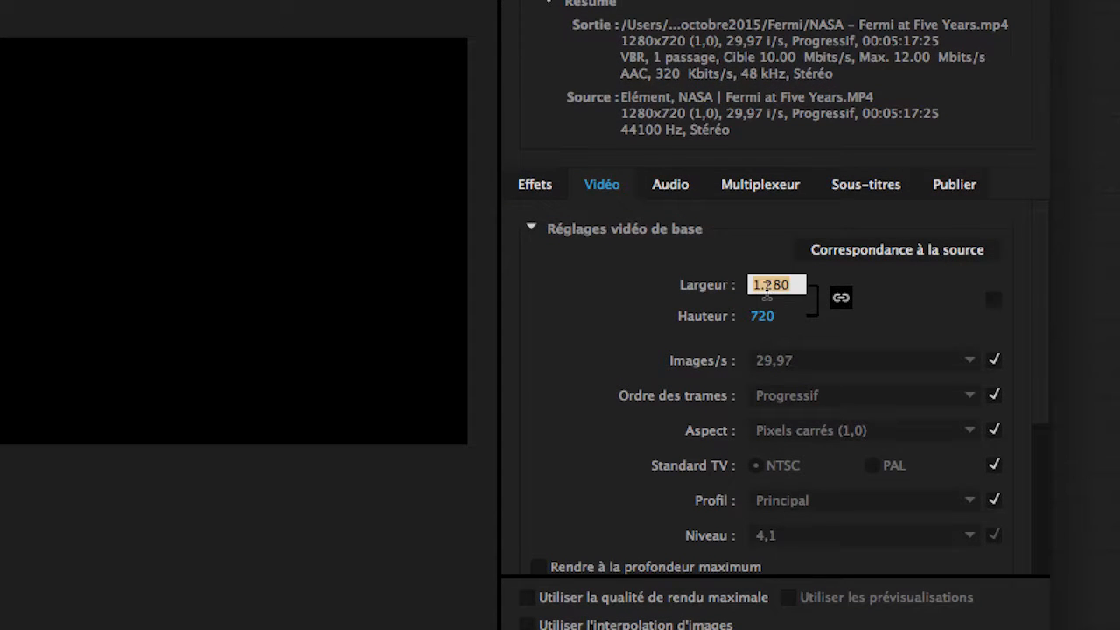
text(640)
key(Return)
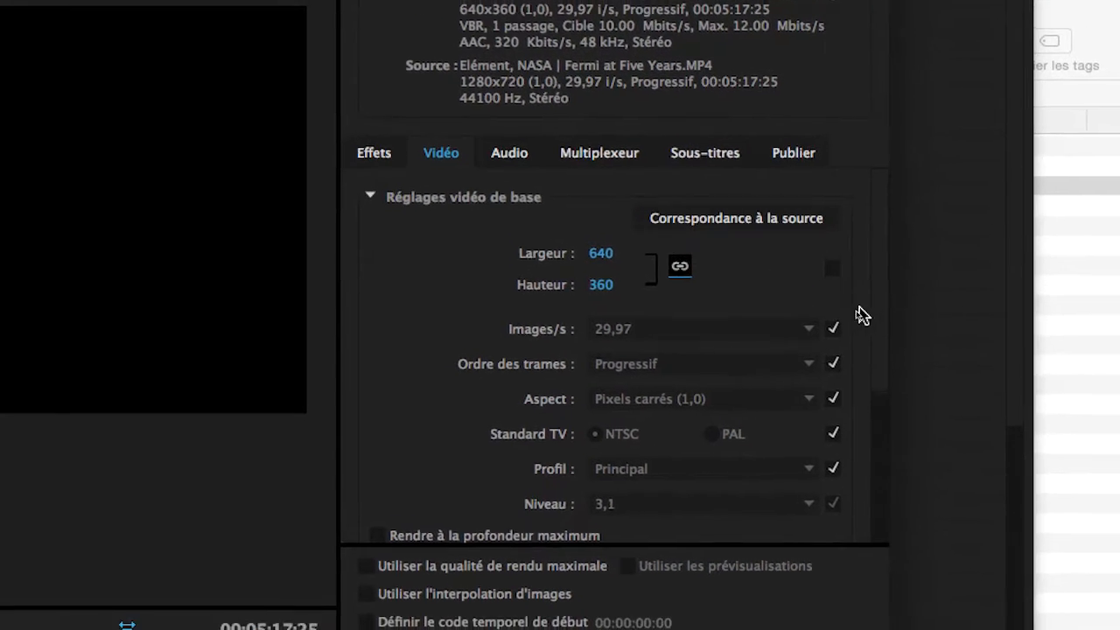
Set both the target and the maximum video bit rate to 1 Mbit/s.
drag(911, 356, 913, 408)
drag(871, 341, 872, 437)
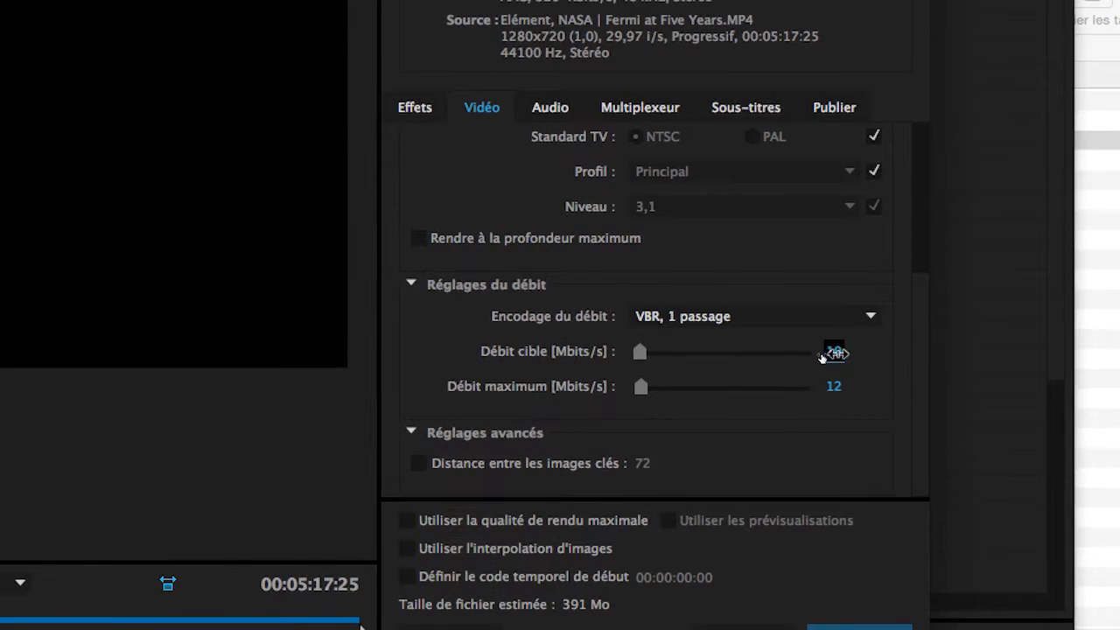
click(838, 353)
text(1)
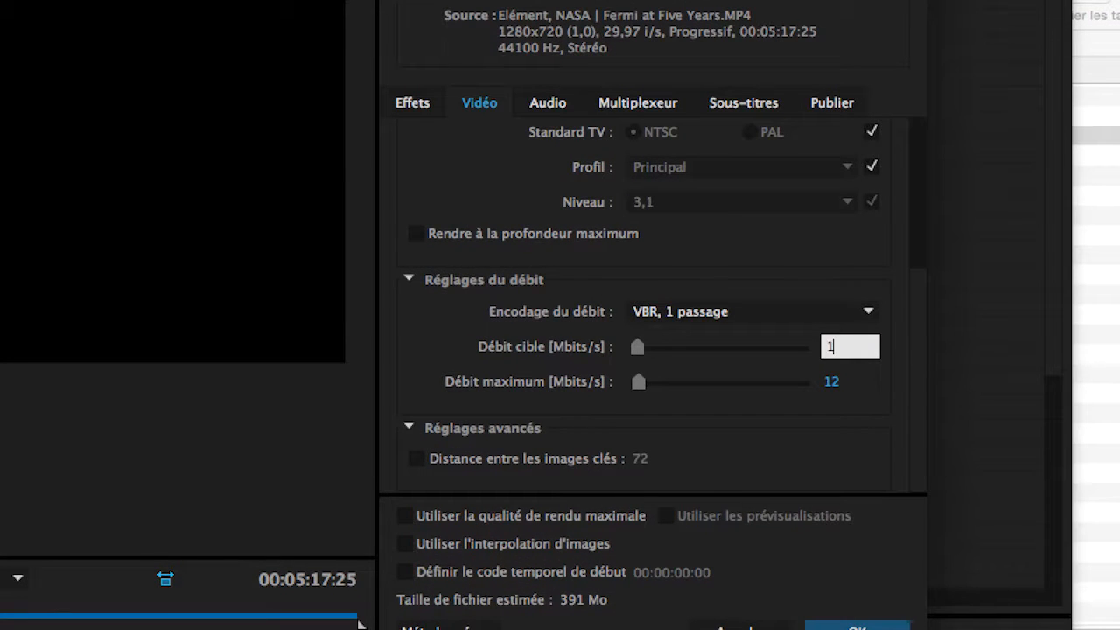
key(Return)
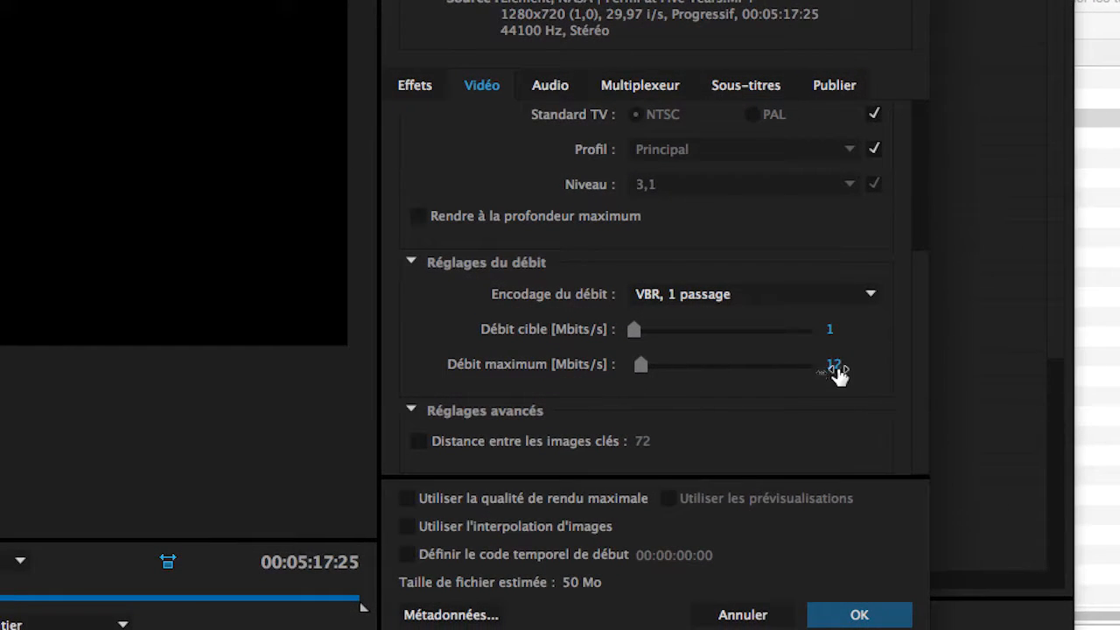
click(838, 371)
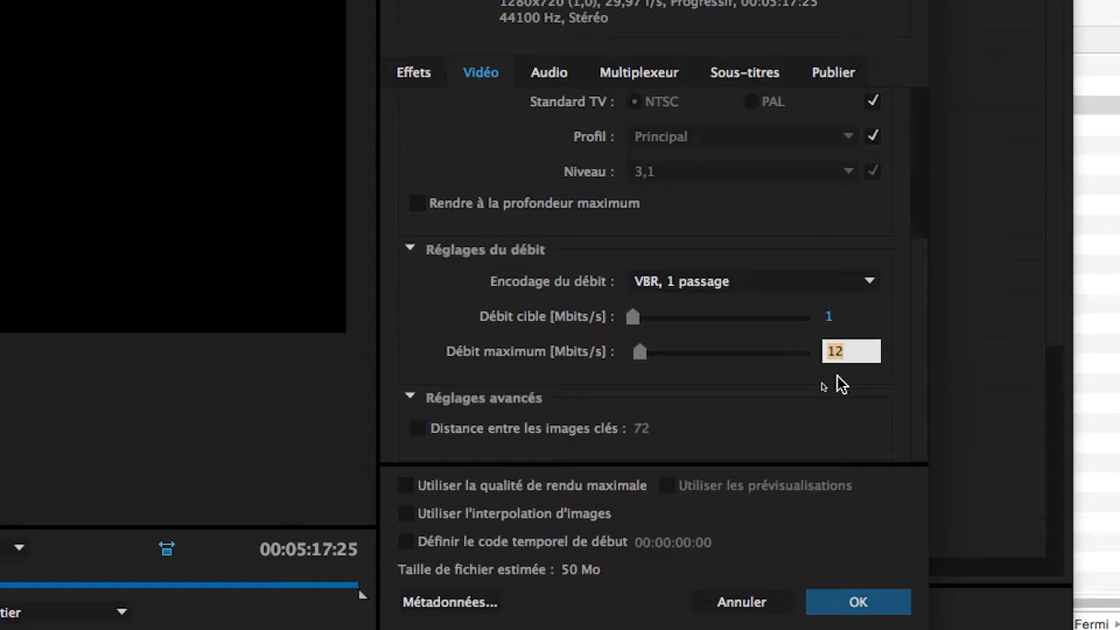
text(1)
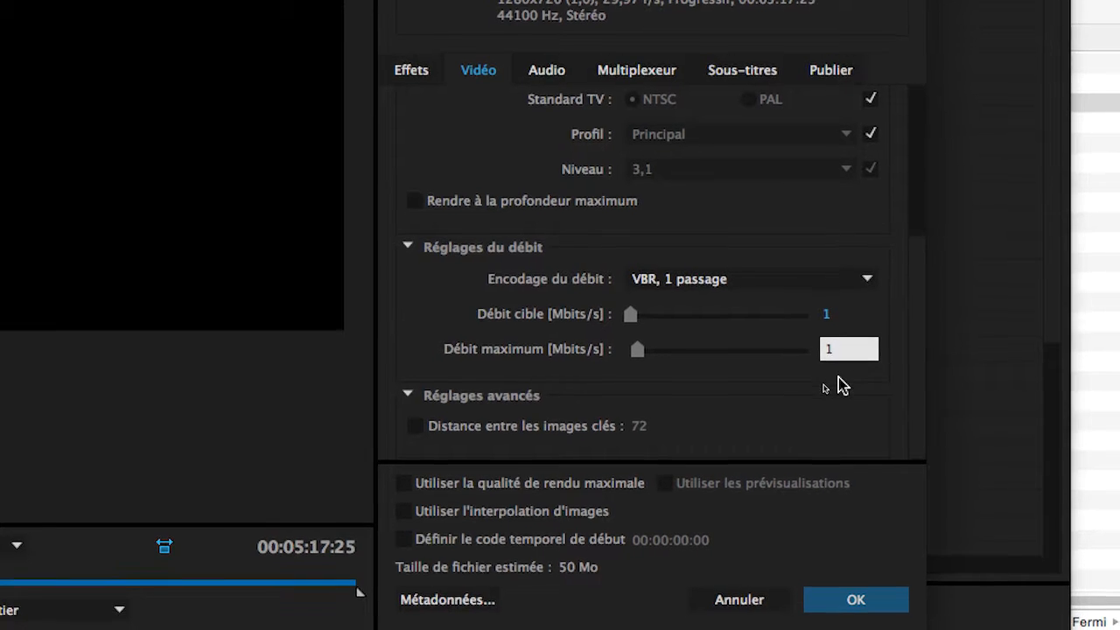
key(Return)
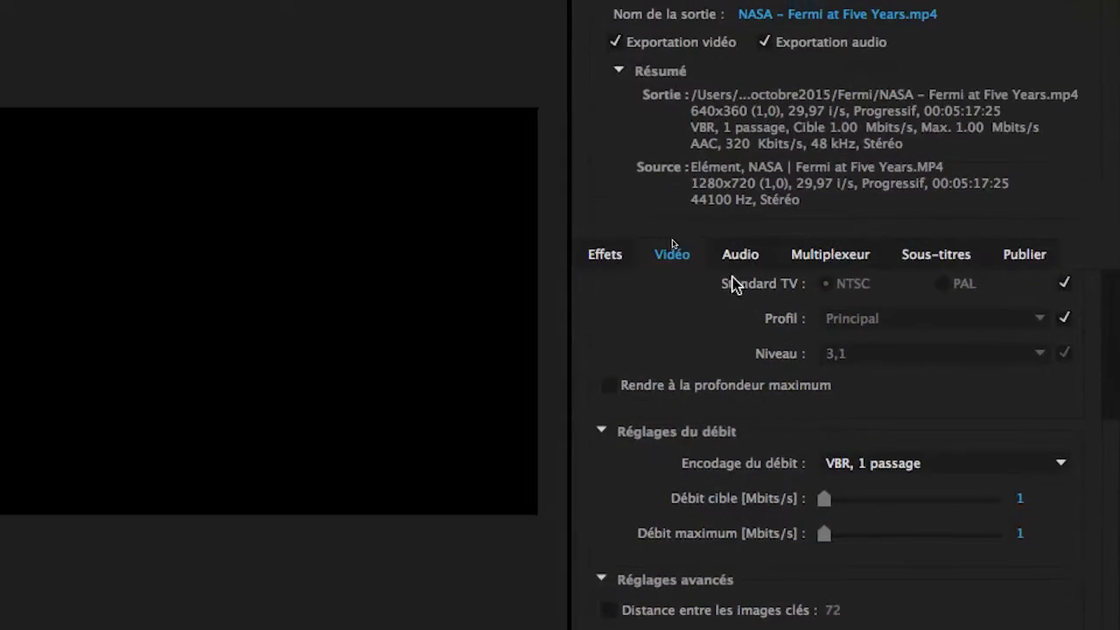
Set the audio bit rate to 96 kbit/s and the audio channels to Mono.
click(597, 96)
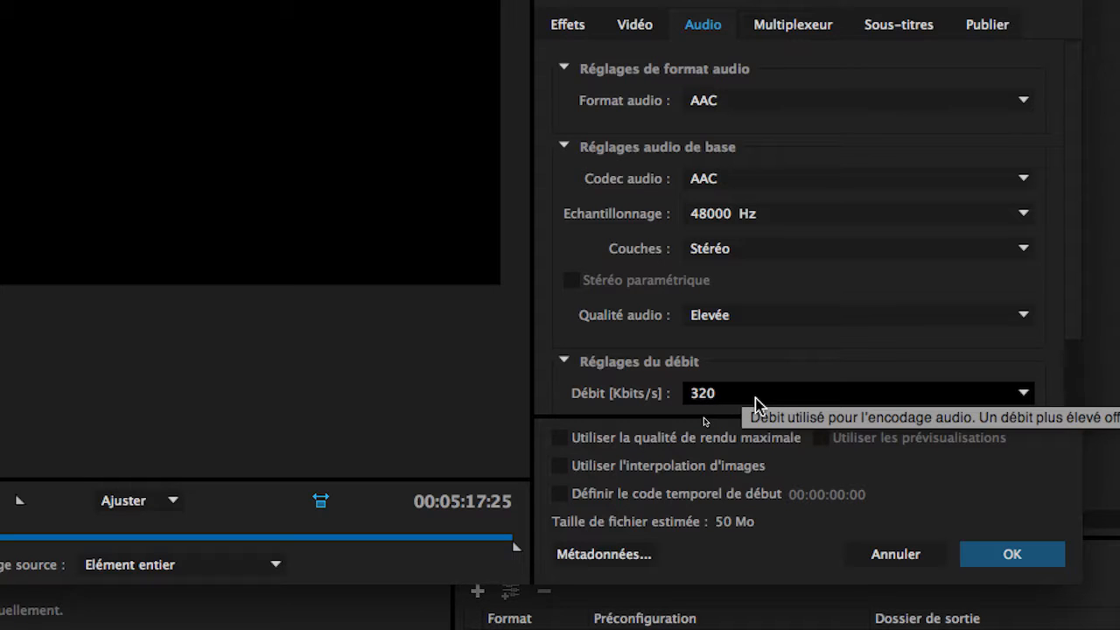
click(756, 395)
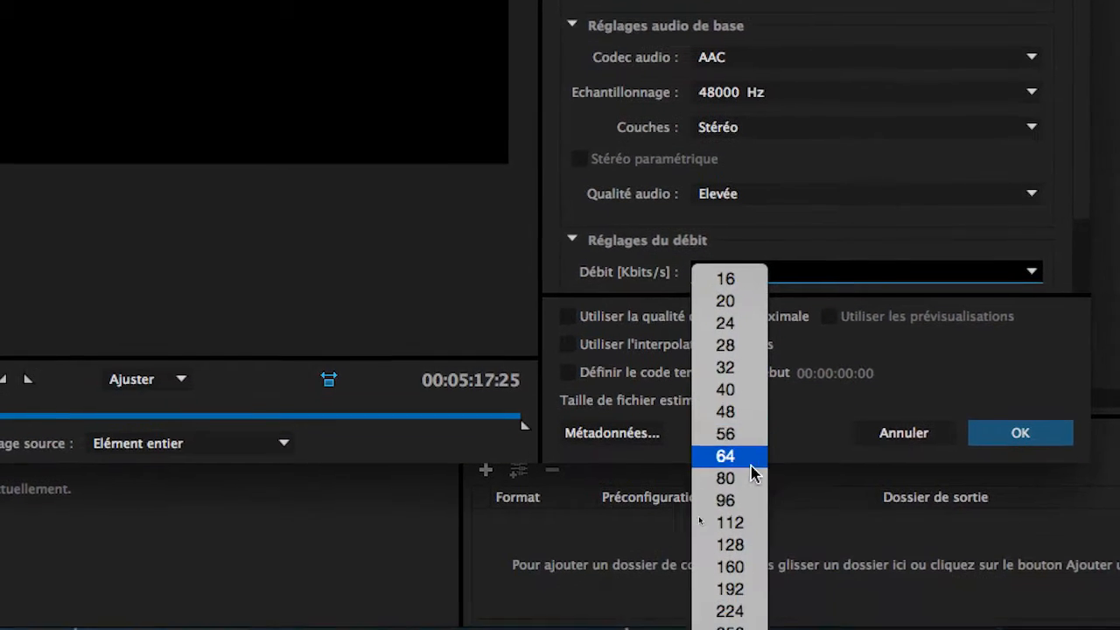
click(752, 500)
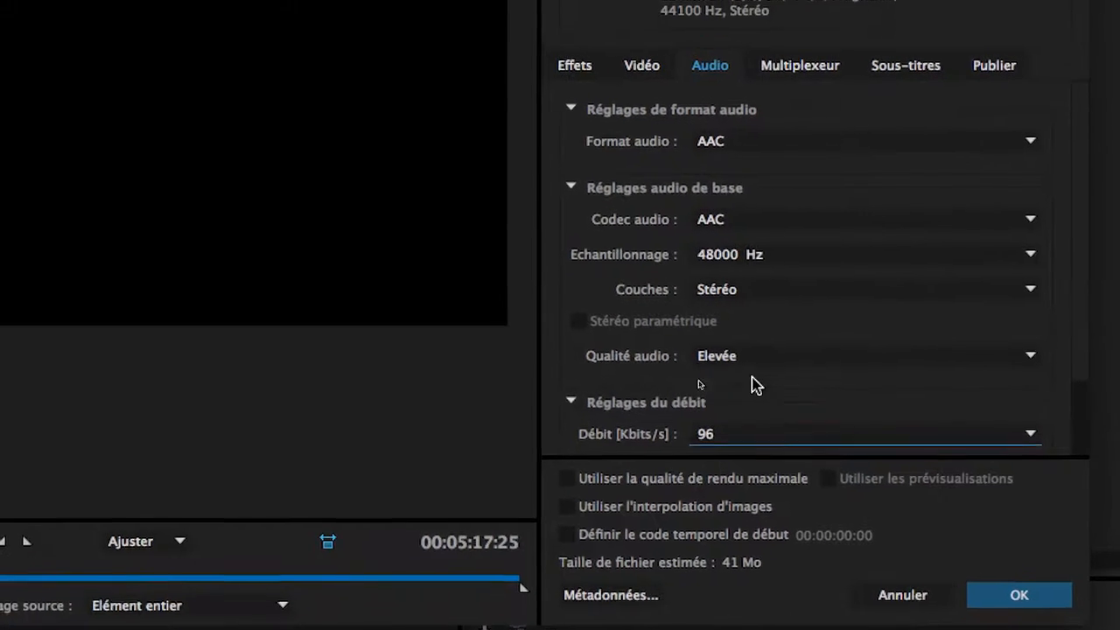
click(742, 290)
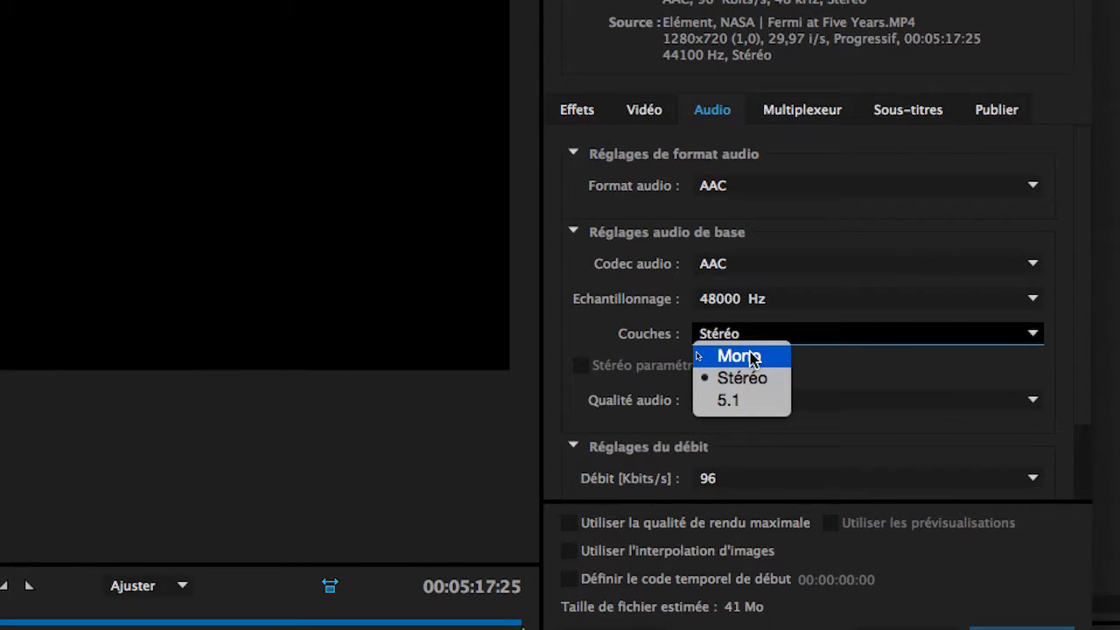
click(751, 357)
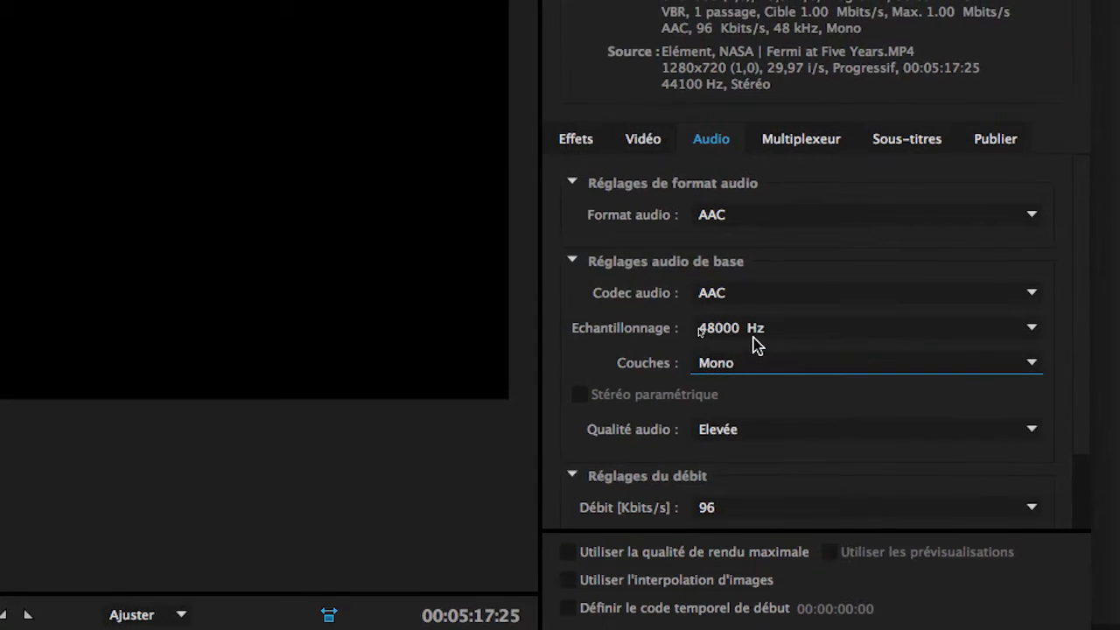
Set the audio sample rate to 32000 Hz, keeping the audio bit rate at 96 kbit/s.
click(753, 336)
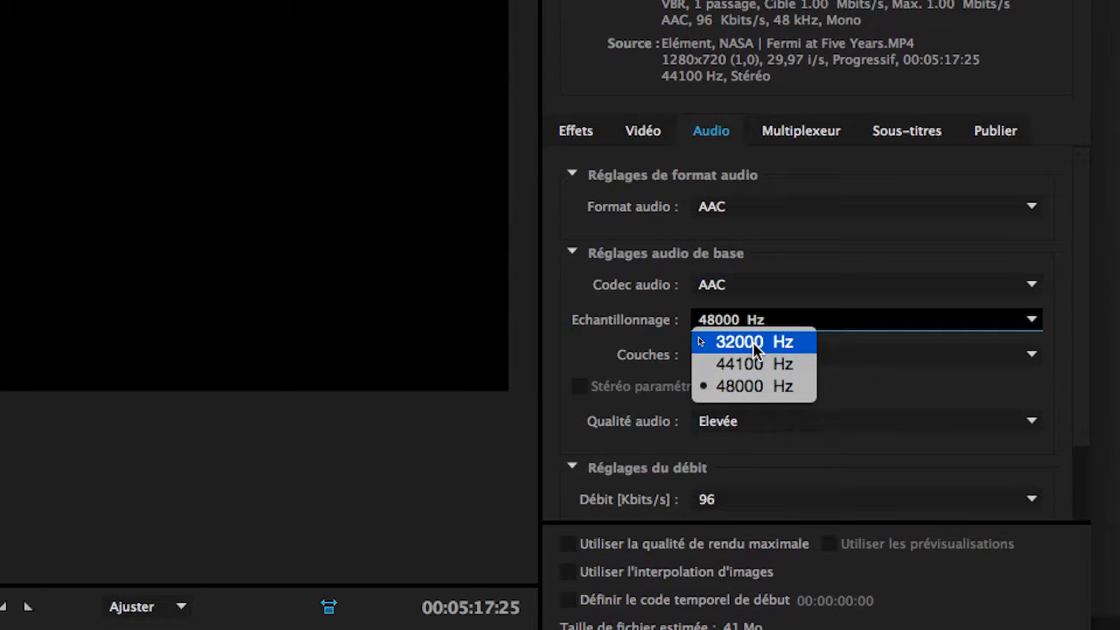
click(756, 346)
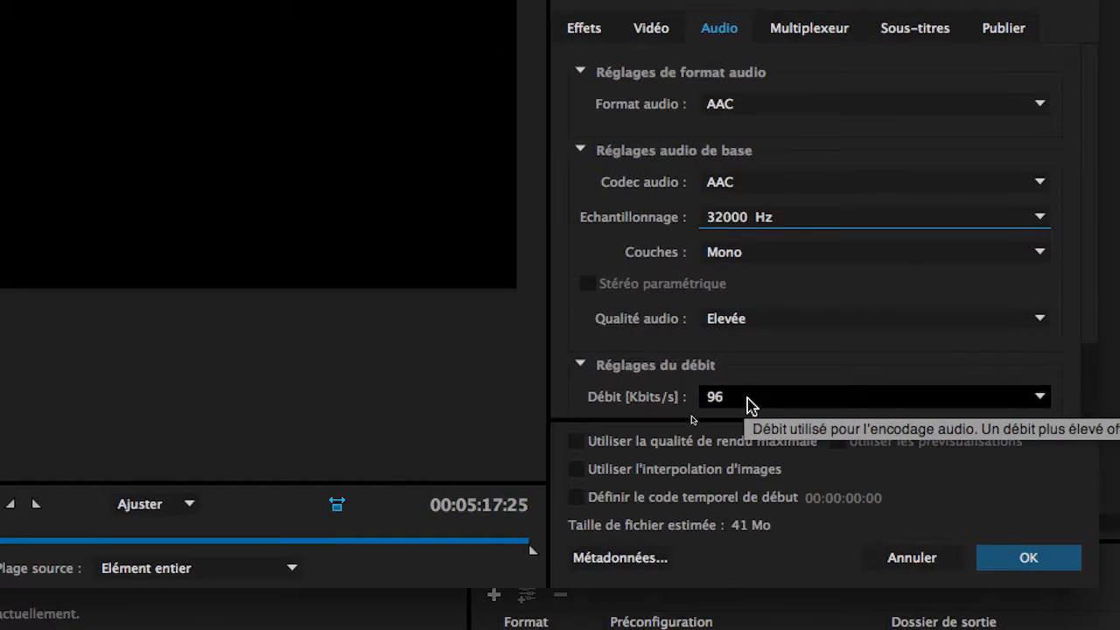
scroll(748, 399, up, 1)
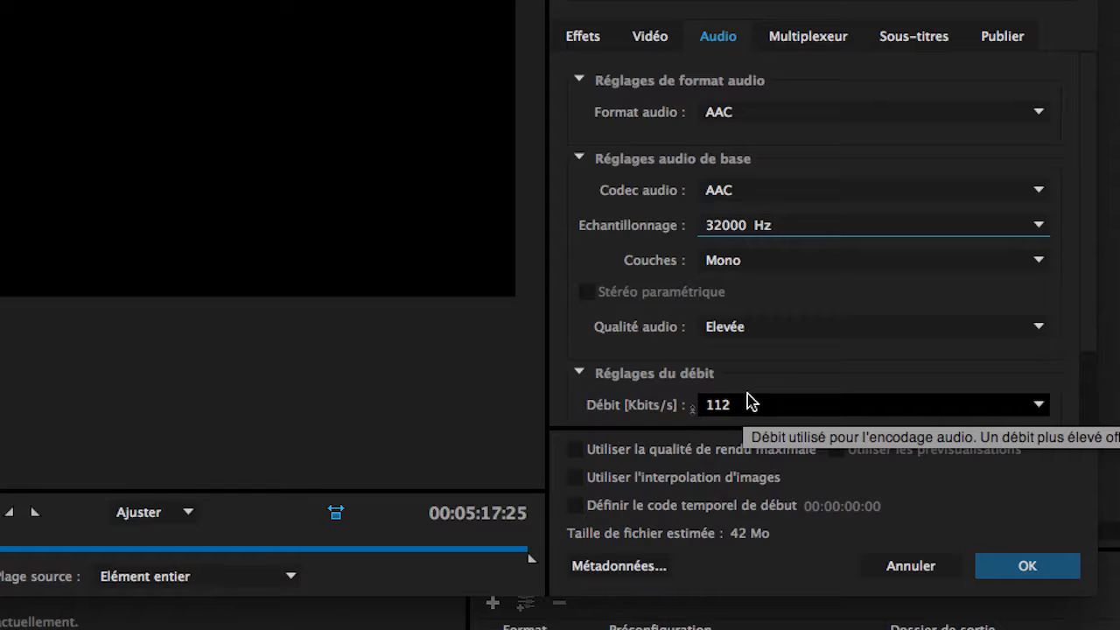
scroll(748, 400, down, 1)
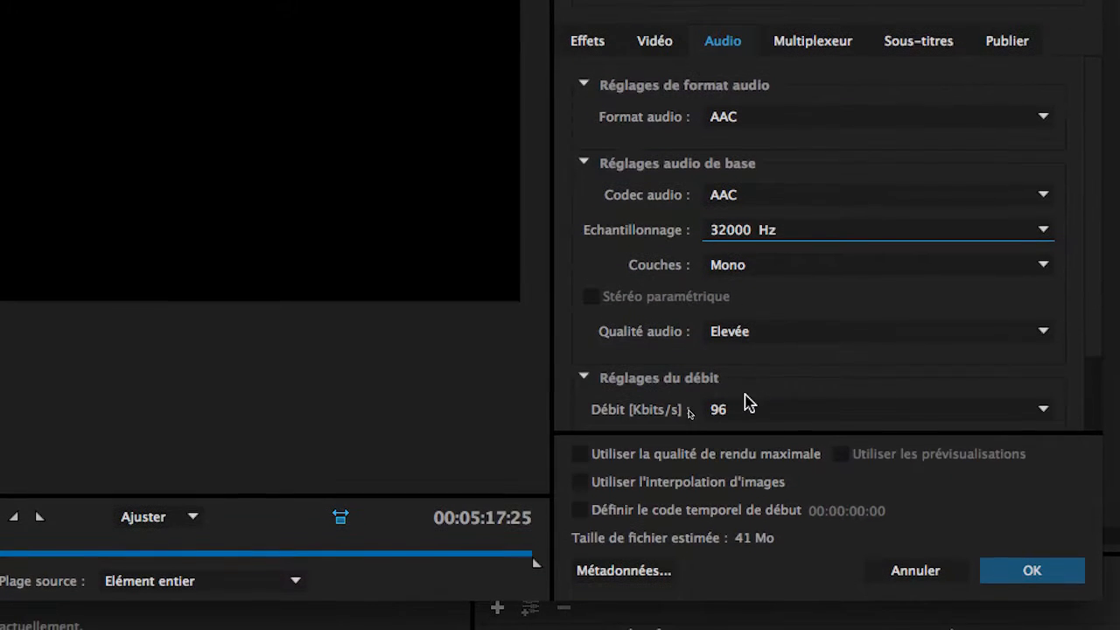
click(747, 403)
click(745, 402)
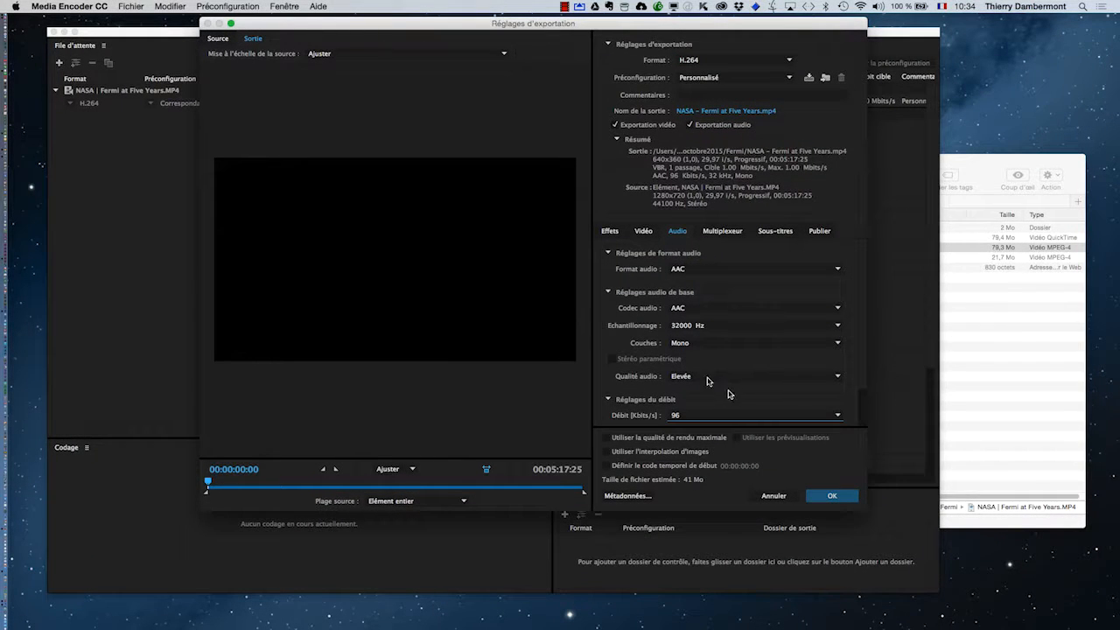
Switch to Firefox and reopen the Stack Overflow page on iOS and Android video formats to read the iOS H.264 and AAC limits.
key(super+Tab)
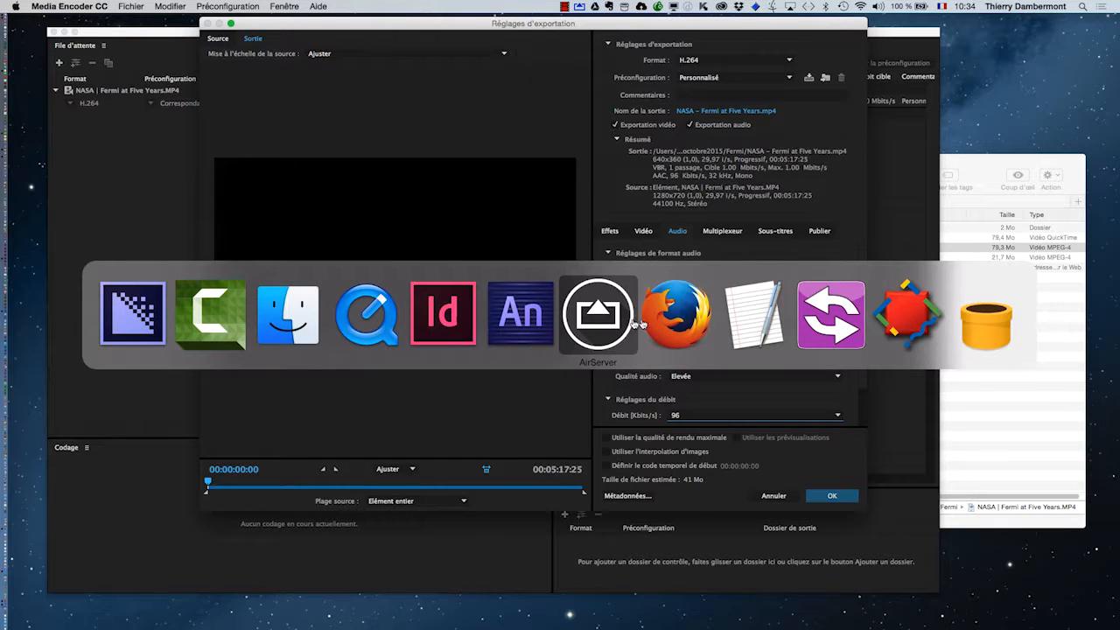
click(660, 322)
click(209, 6)
click(203, 175)
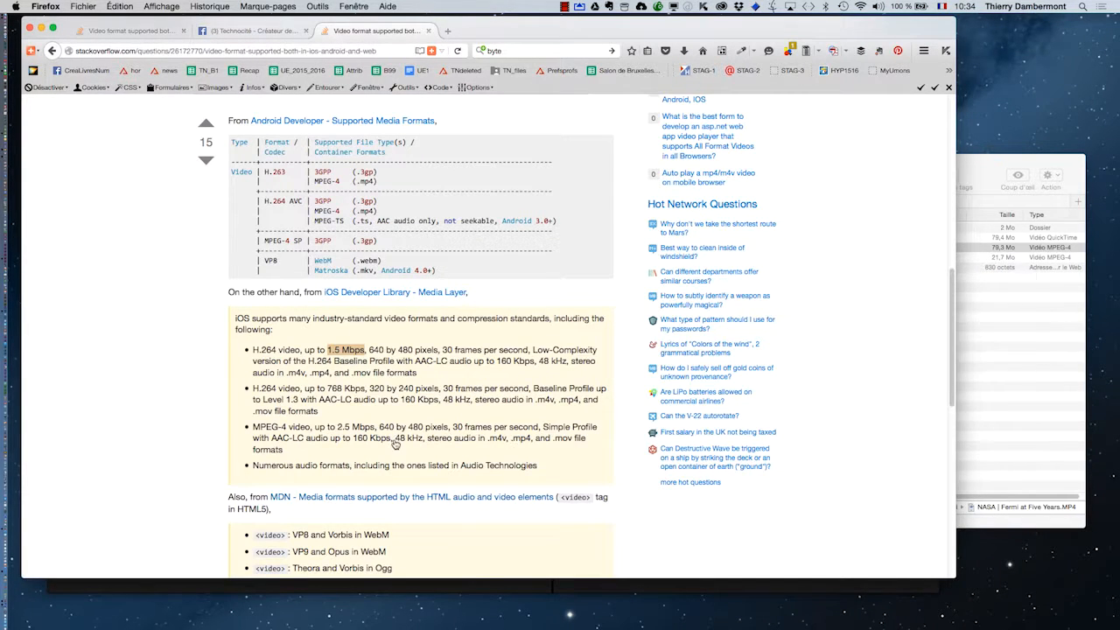
Return to Media Encoder, review the video settings, accept the export settings and start encoding the queue.
key(super+Tab)
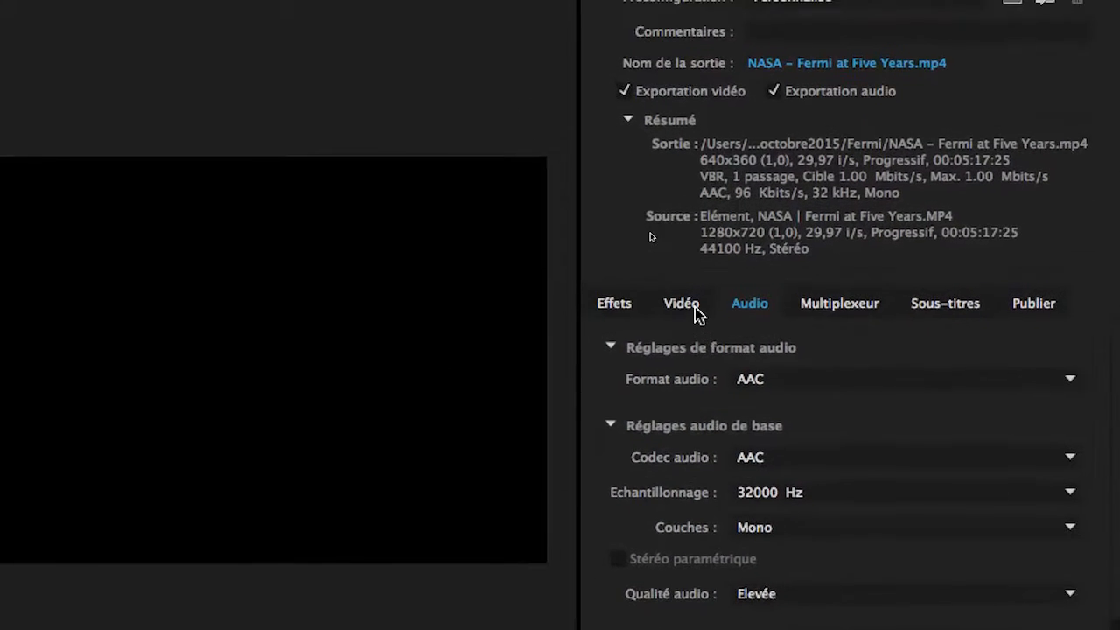
click(683, 297)
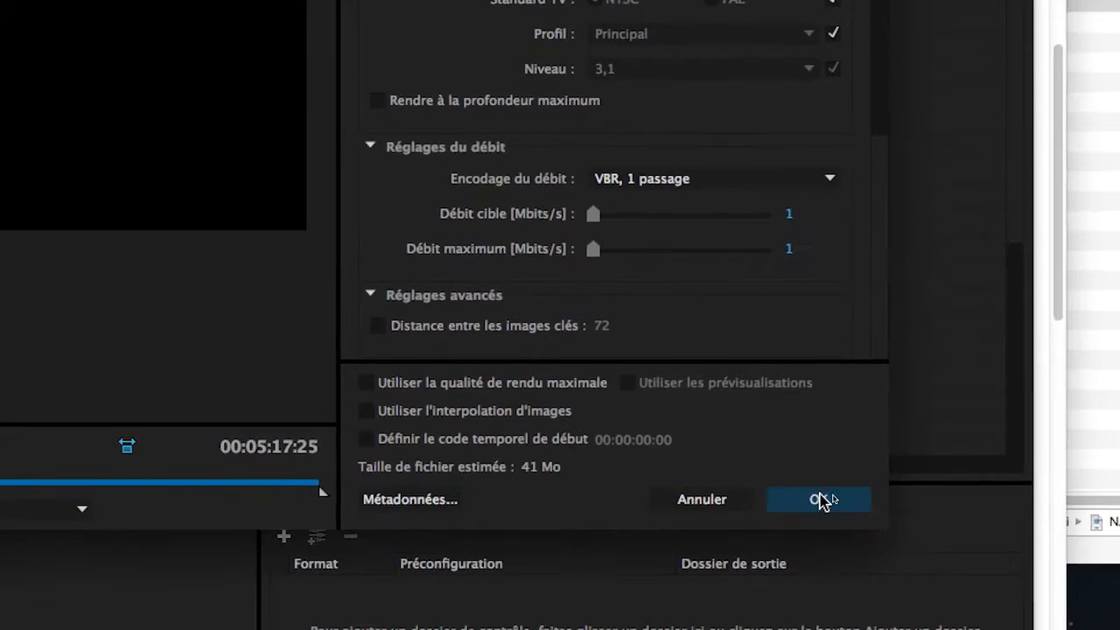
click(821, 497)
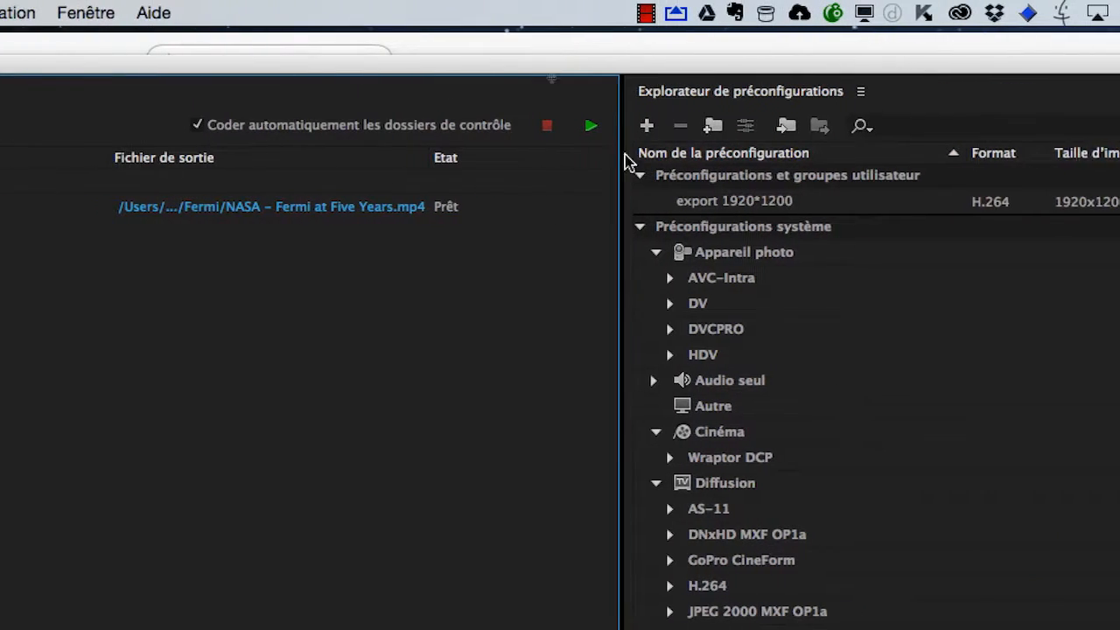
click(618, 128)
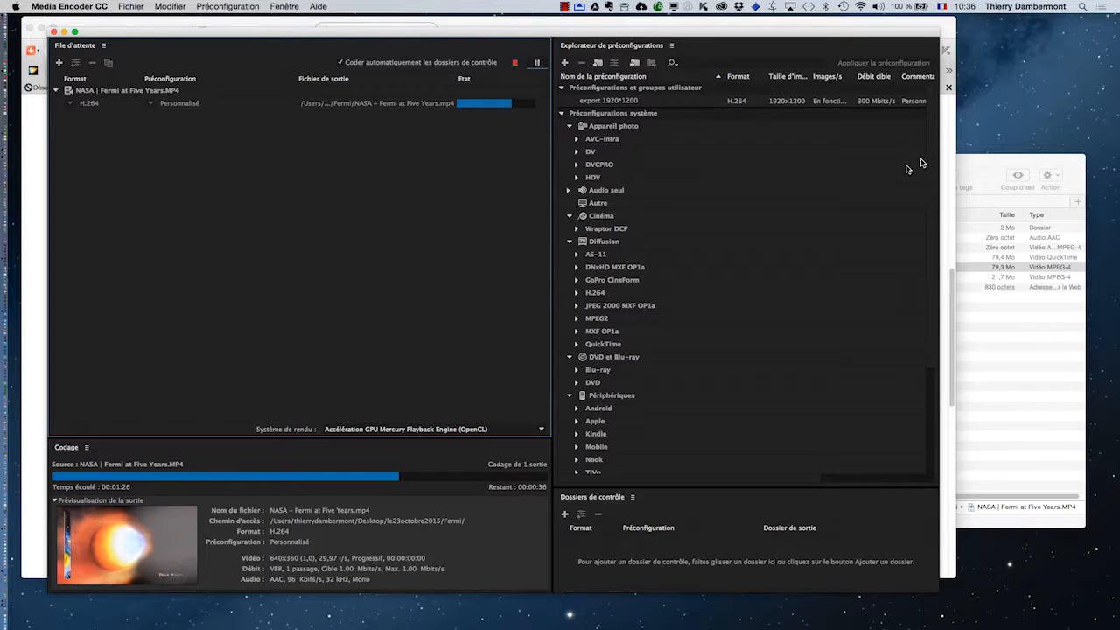
Bring the Finder window of the Fermi folder forward and move it clear of the encoding progress.
click(978, 162)
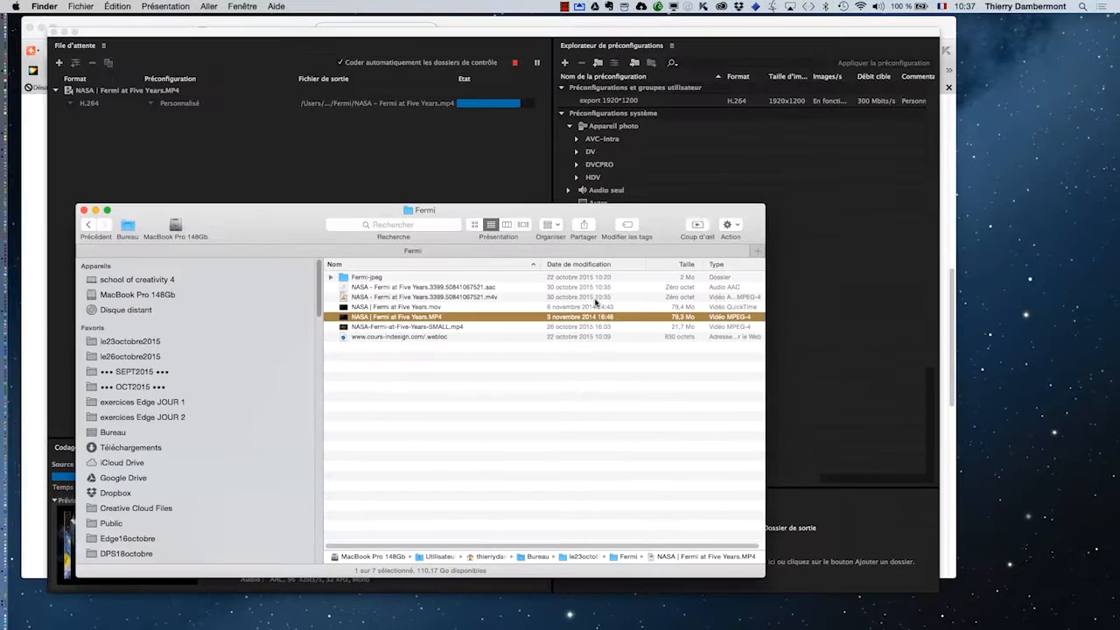
drag(333, 204, 491, 41)
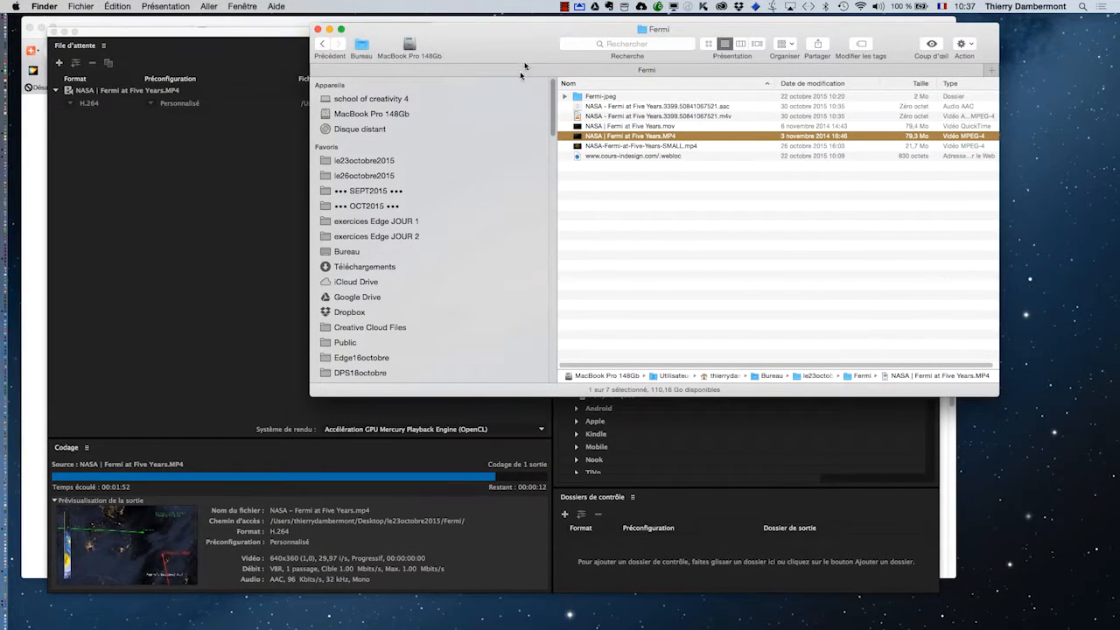
drag(538, 71, 567, 111)
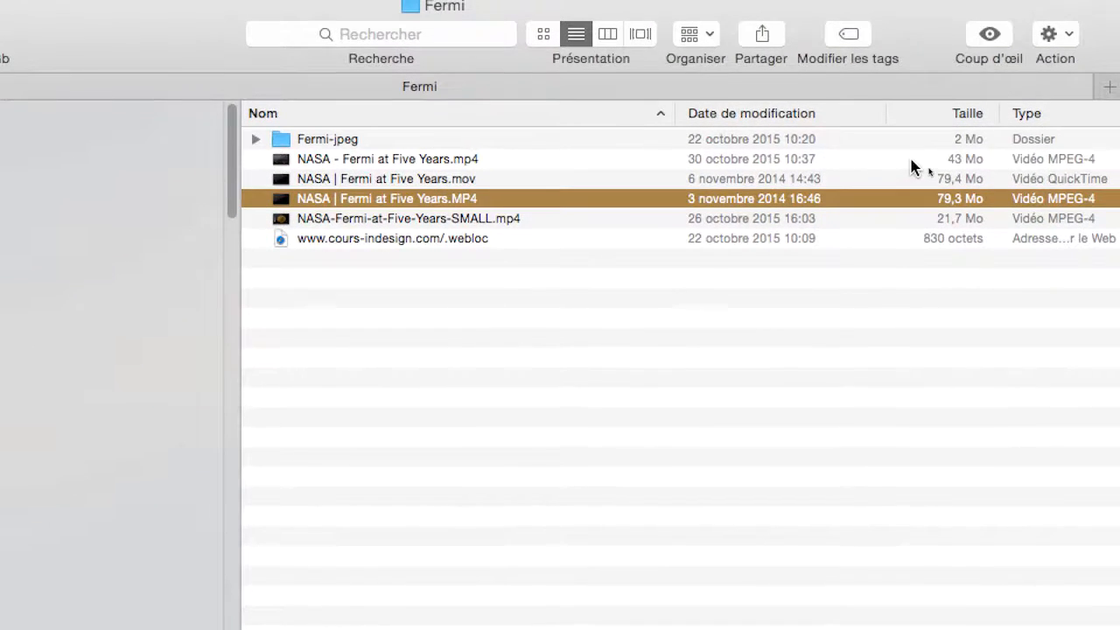
Compare the file sizes of the encoded NASA - Fermi at Five Years.mp4 and the source NASA | Fermi at Five Years.MP4.
click(987, 196)
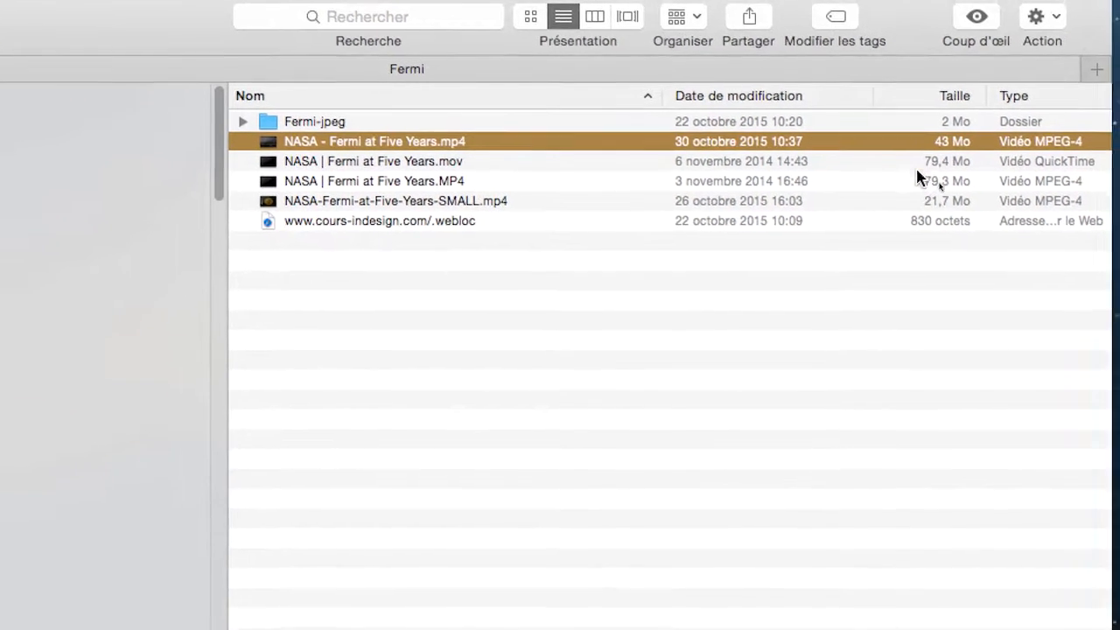
click(919, 181)
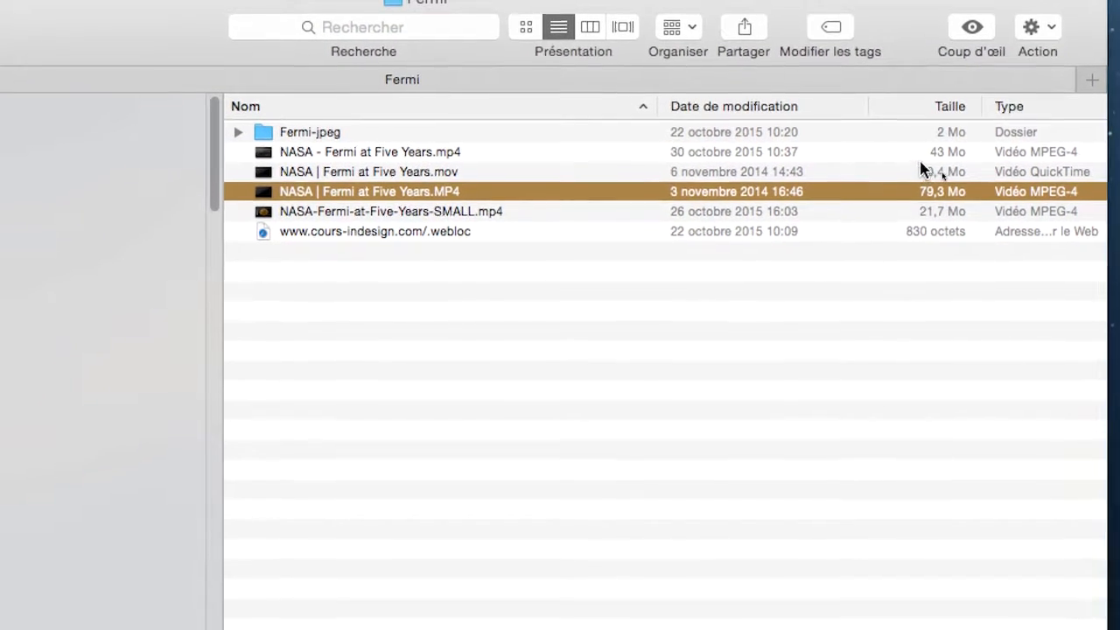
click(922, 159)
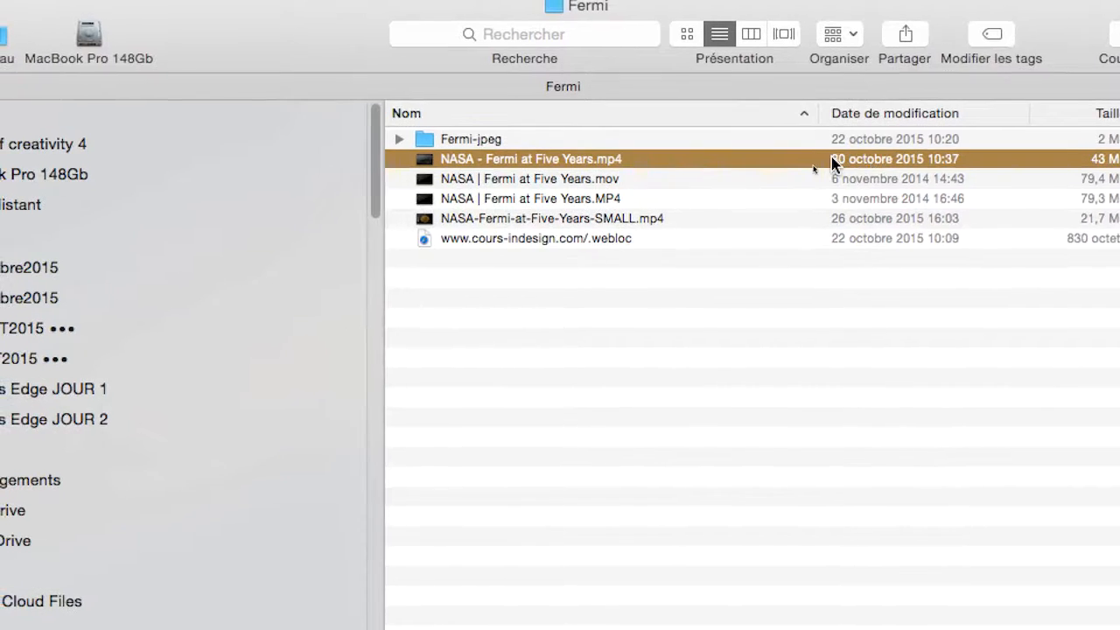
Play the encoded NASA - Fermi at Five Years.mp4 in QuickTime Player, move its window toward the inspector and pause it during the rocket launch.
double_click(825, 163)
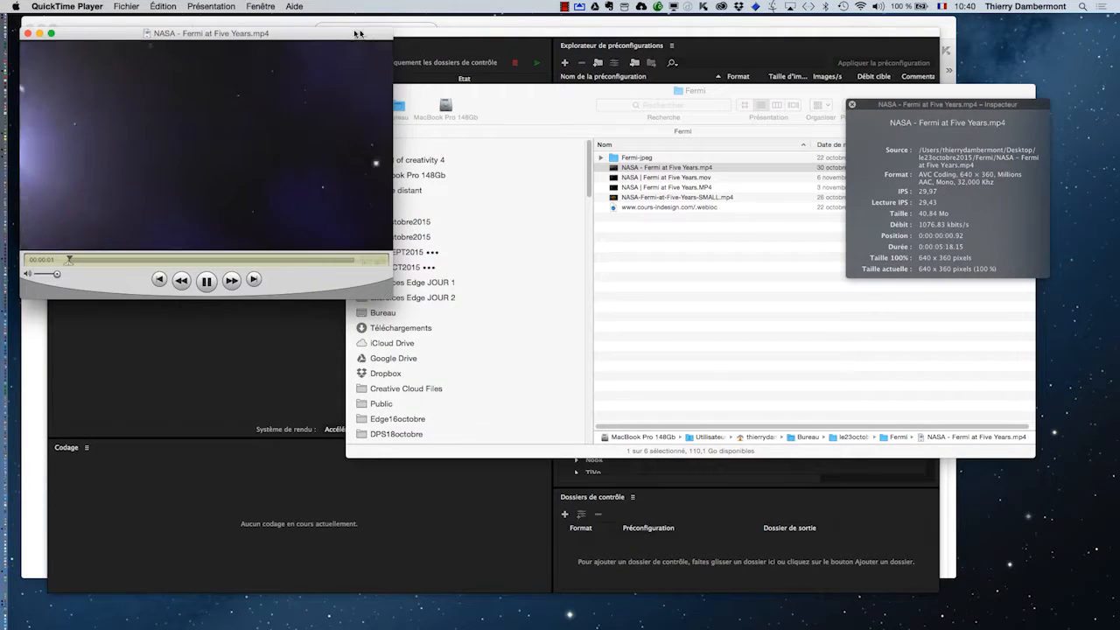
drag(369, 277, 521, 371)
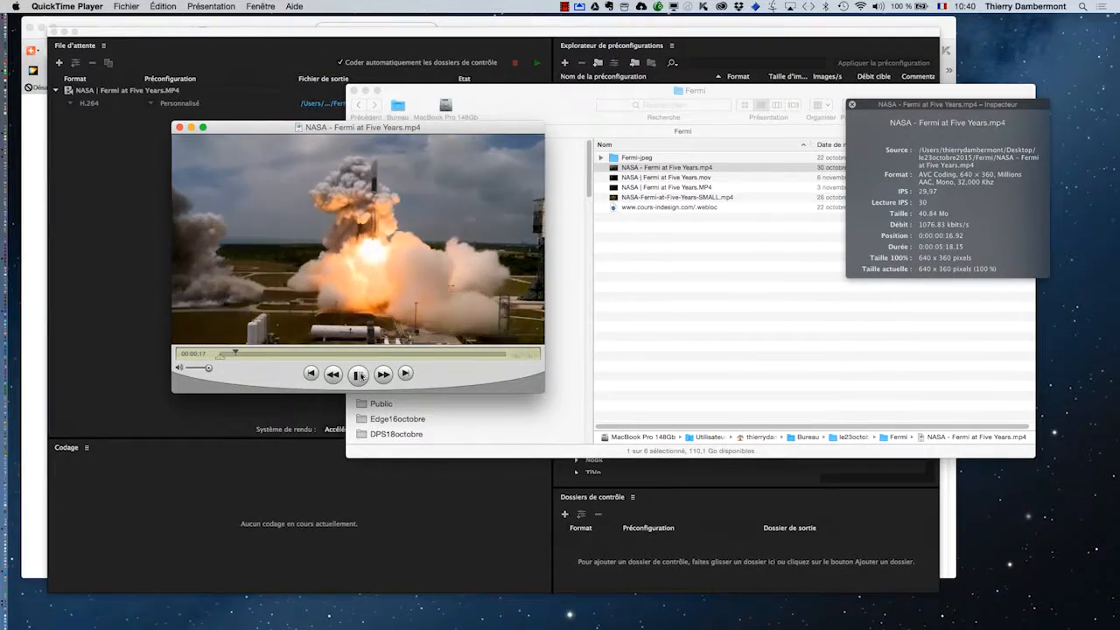
click(359, 375)
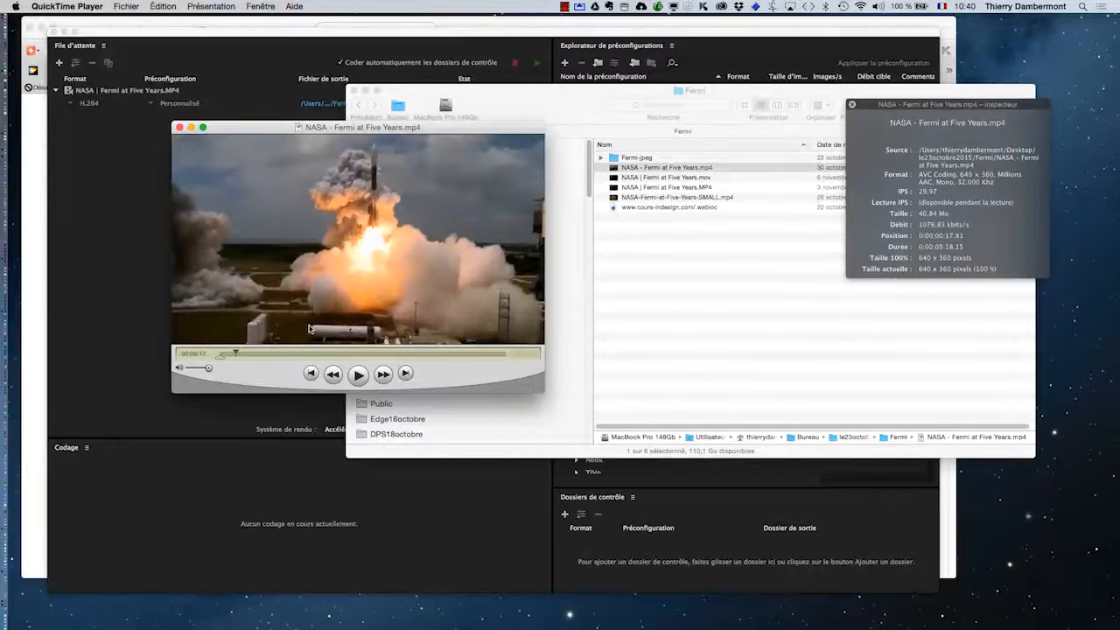